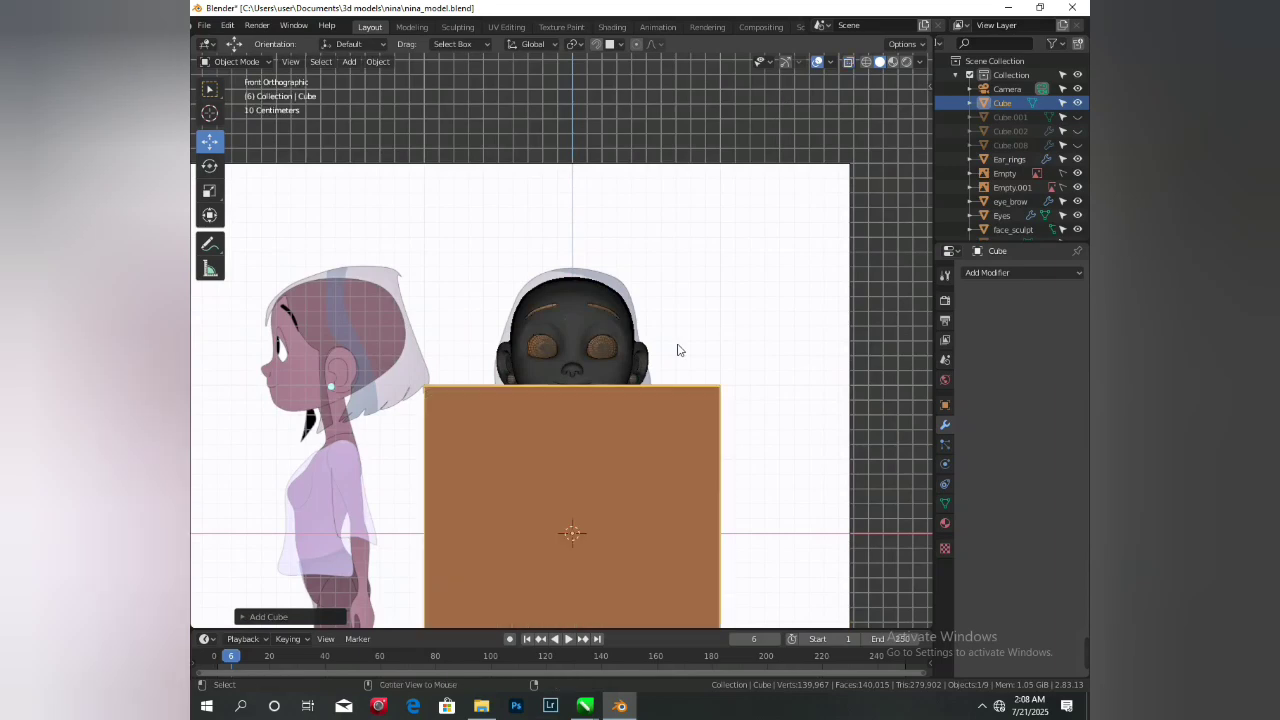
- Scale the new cube down and move it to the top of the head in front view
scroll(677, 346, "down", 3)
scroll(643, 514, "up", 2)
key("s")
left_click(573, 492)
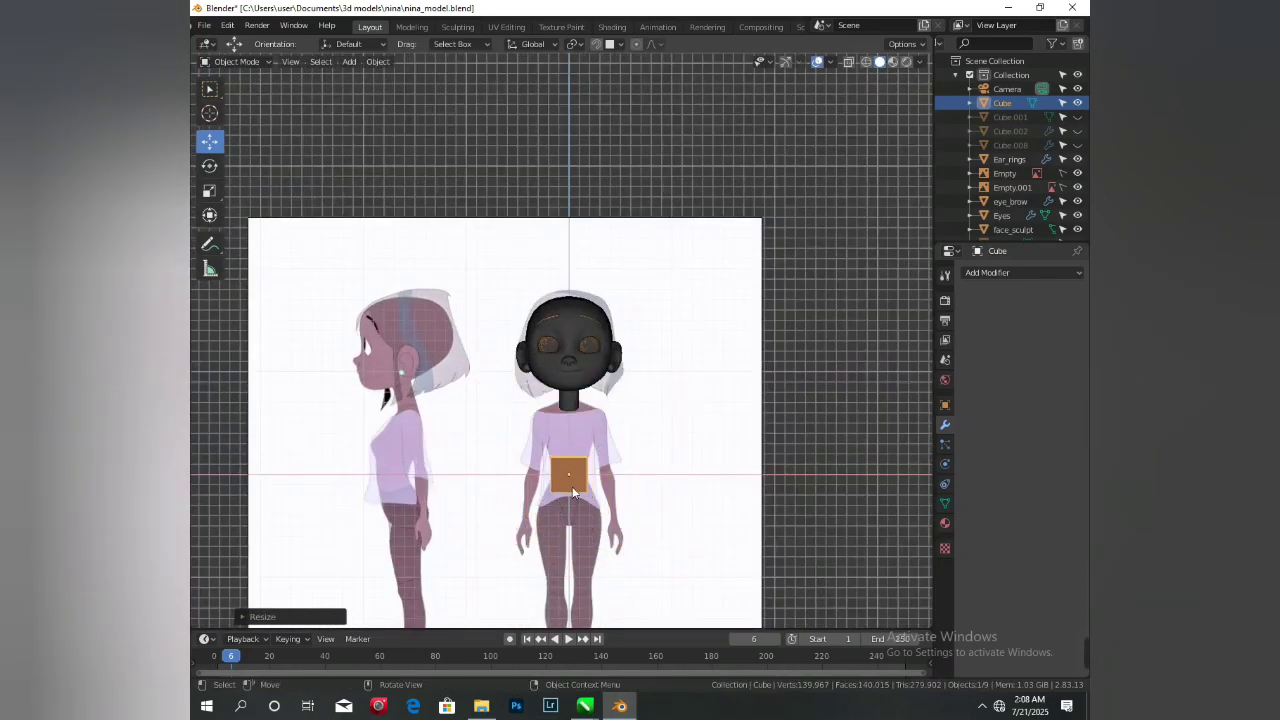
key("g")
left_click(580, 295)
- Add a level 2 Subdivision Surface modifier to the cube and apply it
key("ctrl+2")
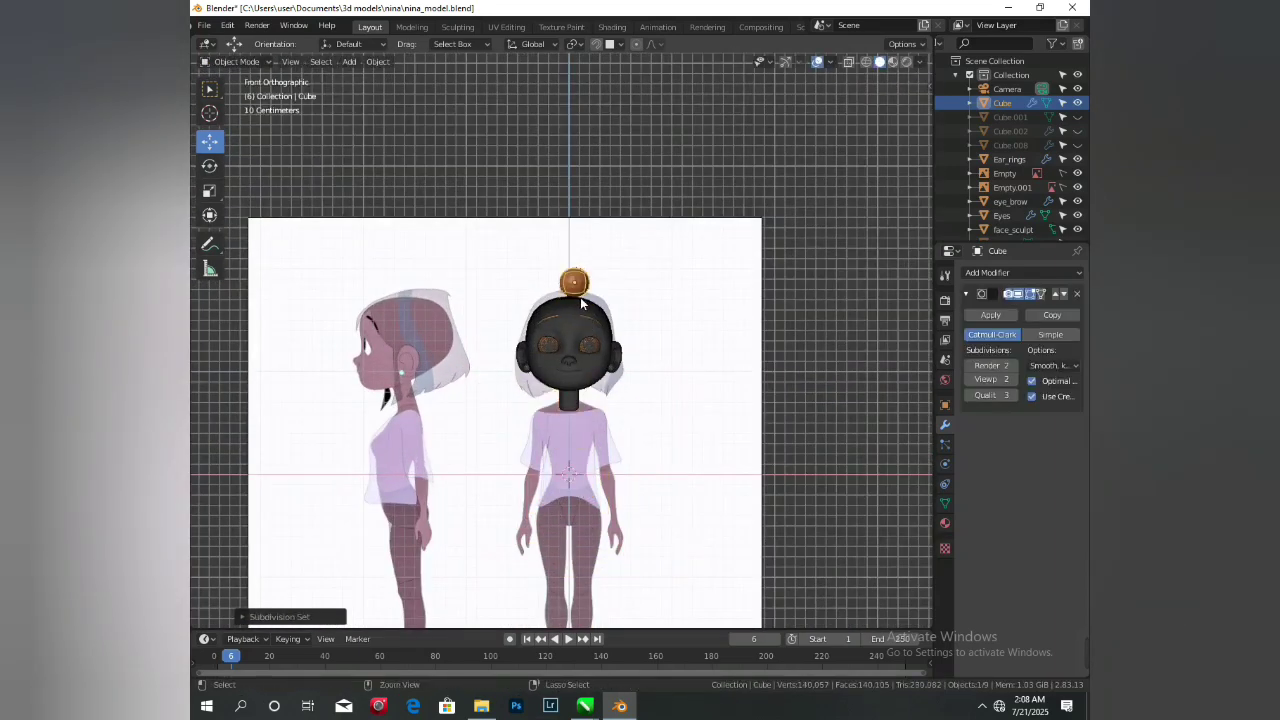
scroll(580, 297, "up", 5)
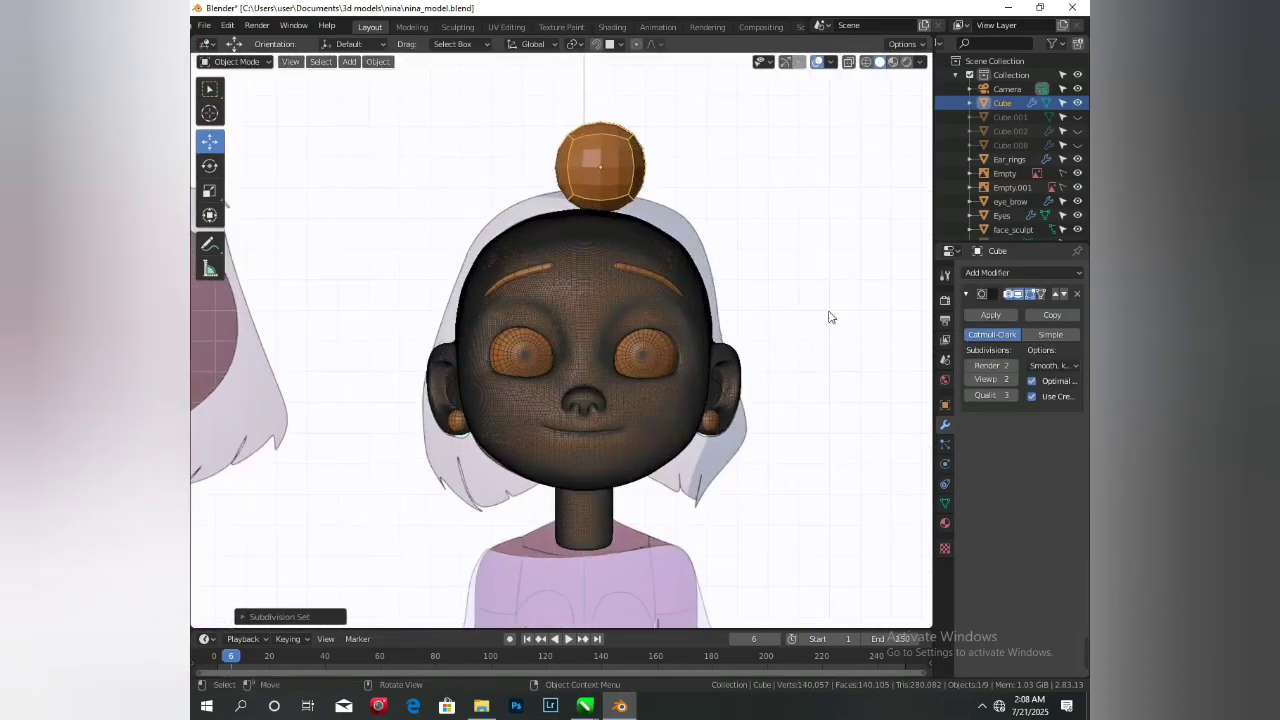
left_click(991, 316)
- Turn on X-ray and move the rounded cube to the front hairline above the eyebrow in side view
middle_click_drag(620, 300, 534, 257)
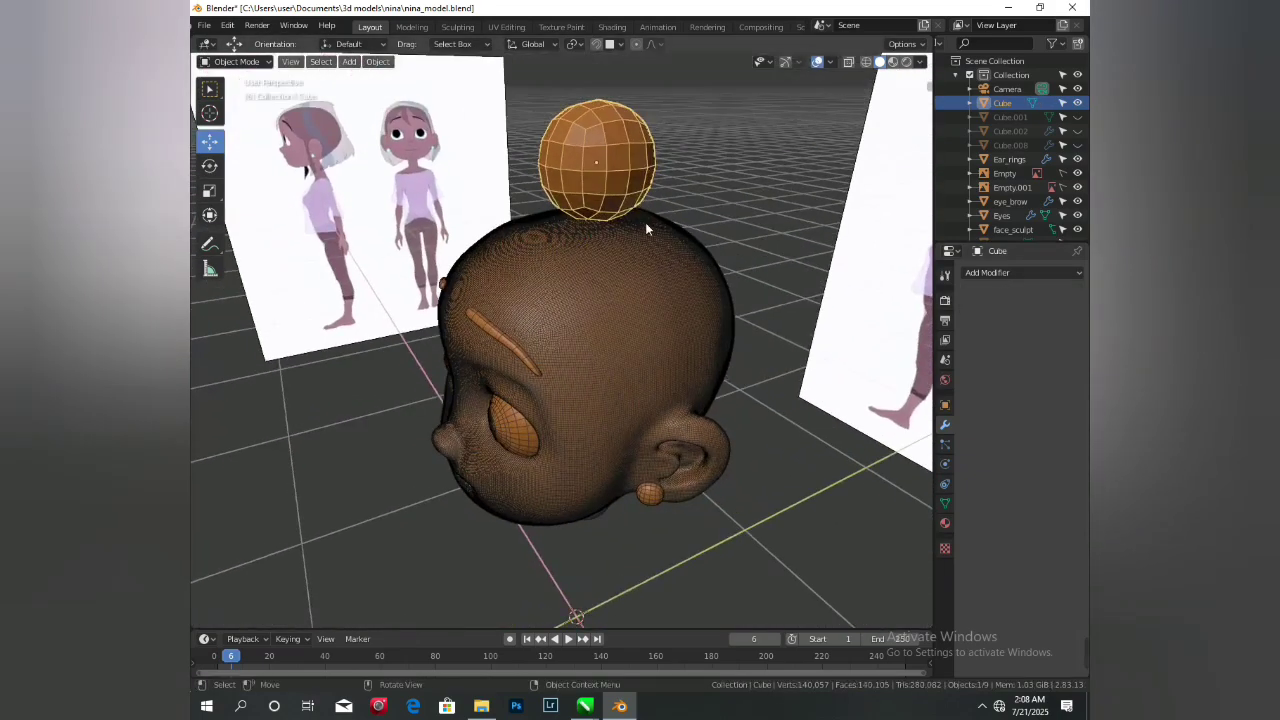
middle_click_drag(648, 207, 611, 236, "alt")
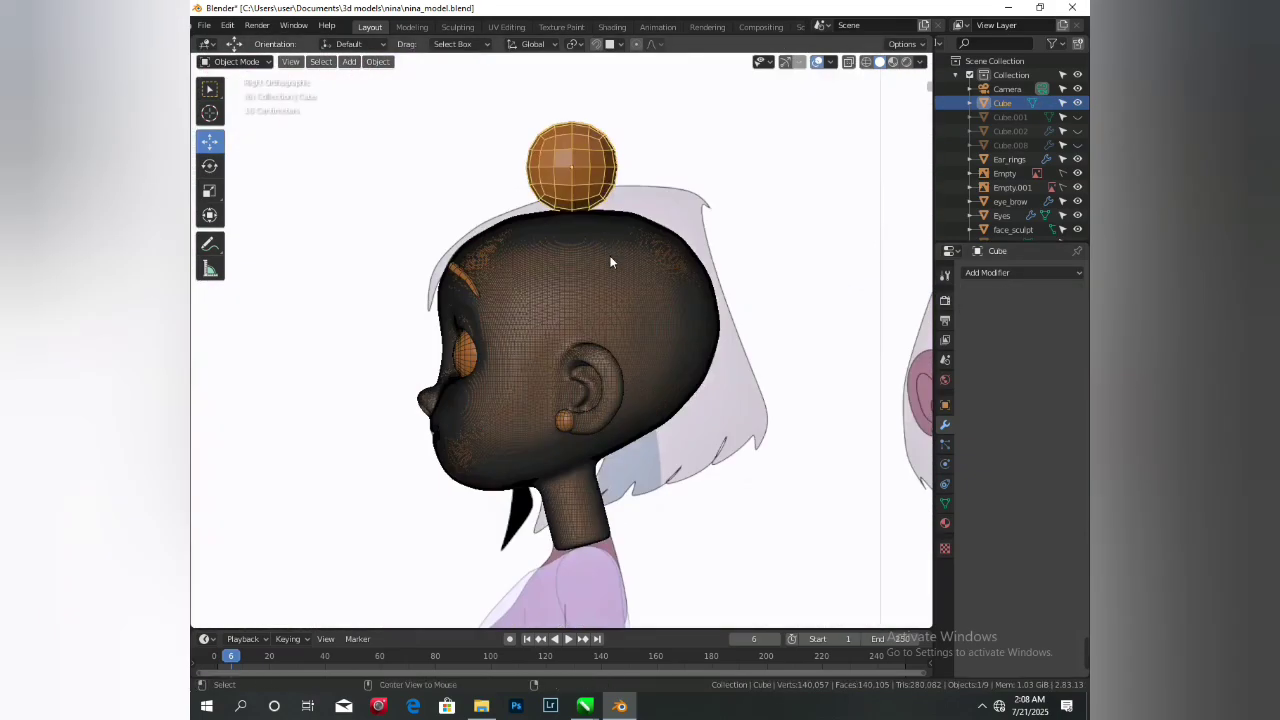
key("alt+z")
scroll(590, 220, "up", 5)
key("g")
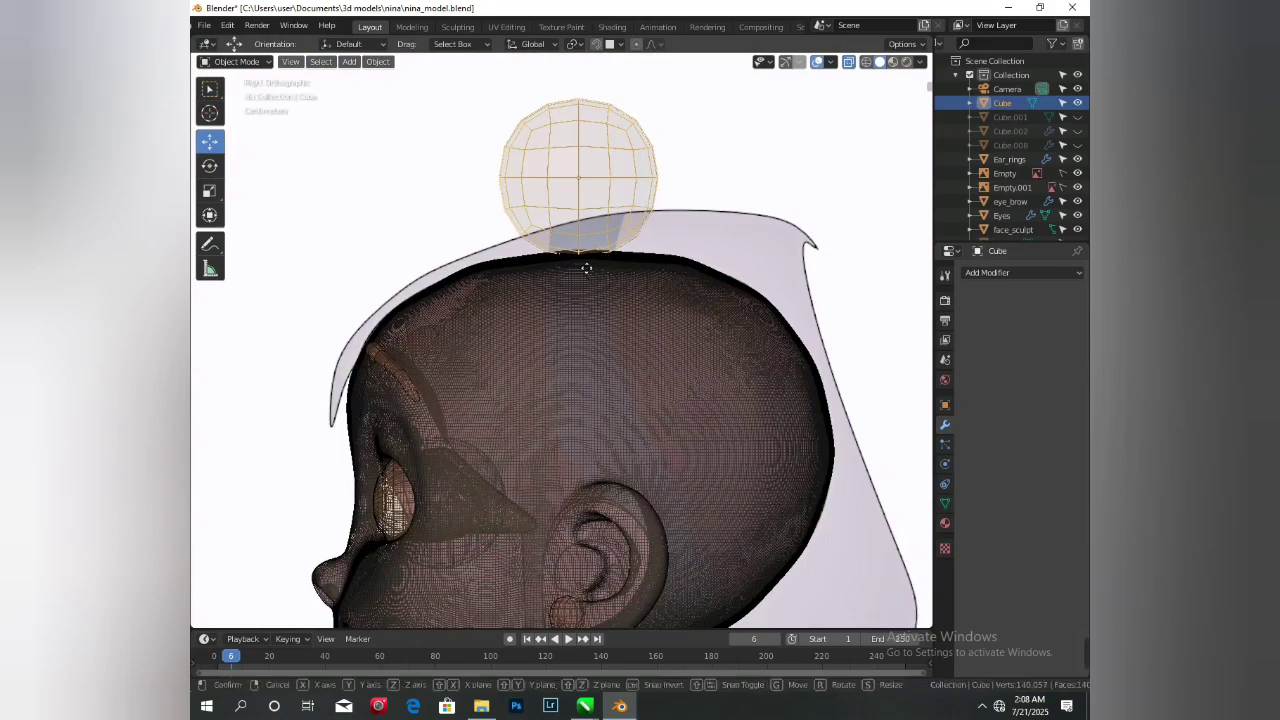
left_click(414, 371)
- Enlarge the rounded cube in front view and move it off-centre over one side of the forehead, inside the reference hair outline
middle_click_drag(414, 371, 516, 382, "alt")
scroll(618, 379, "up", 2)
key("s")
left_click(635, 401)
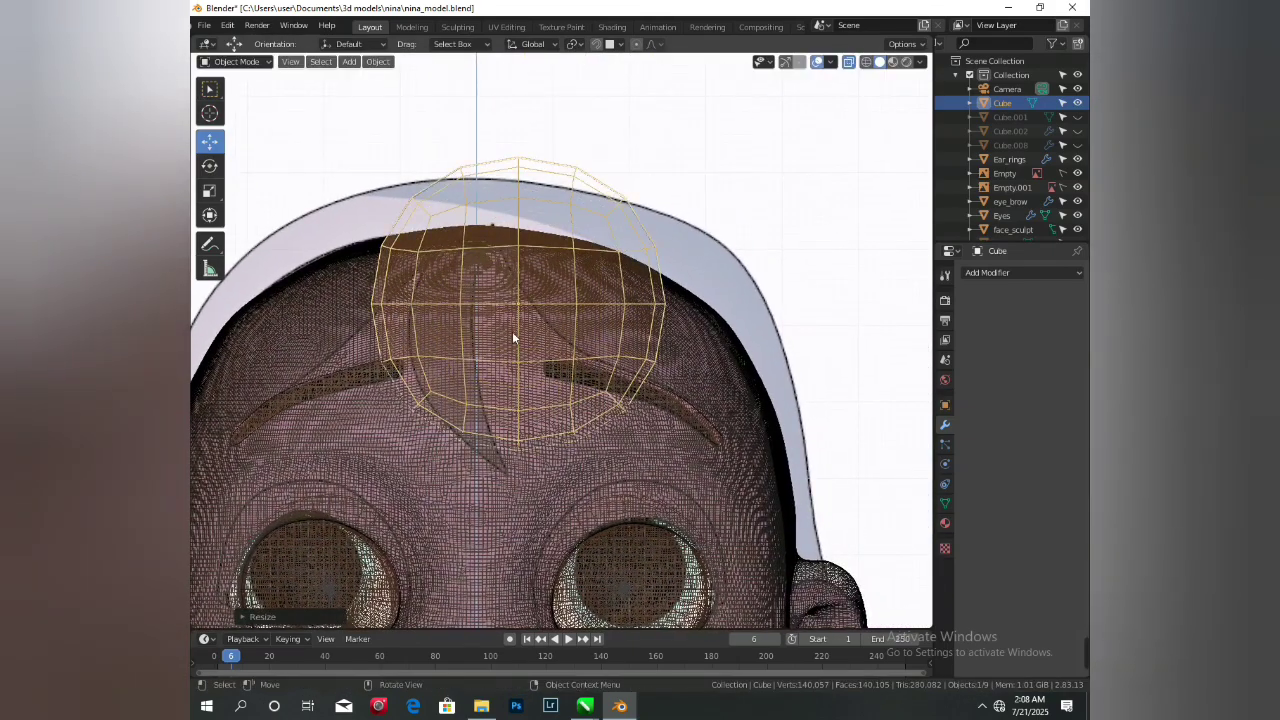
key("g")
left_click(603, 318)
key("s")
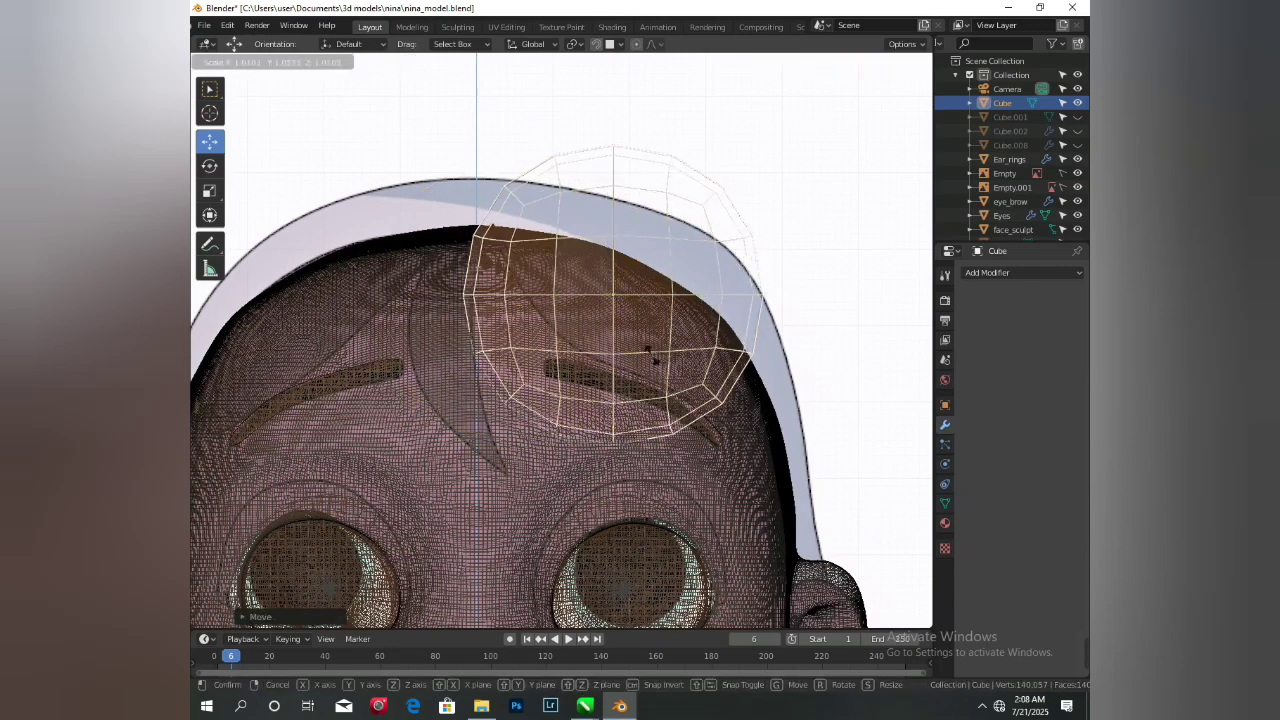
left_click(654, 356)
- Switch to sculpting, choose the Grab brush with a radius of about 155 px, and show the viewport overlays
scroll(636, 326, "down", 4)
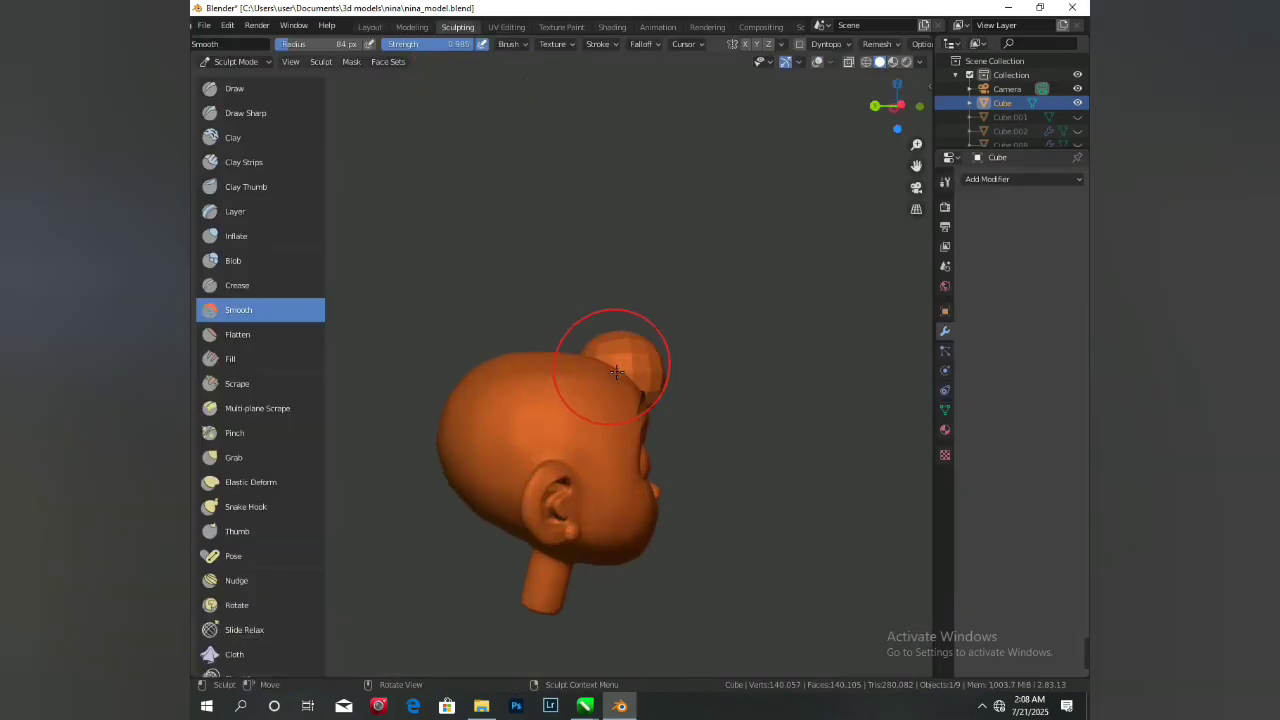
key("KP_1")
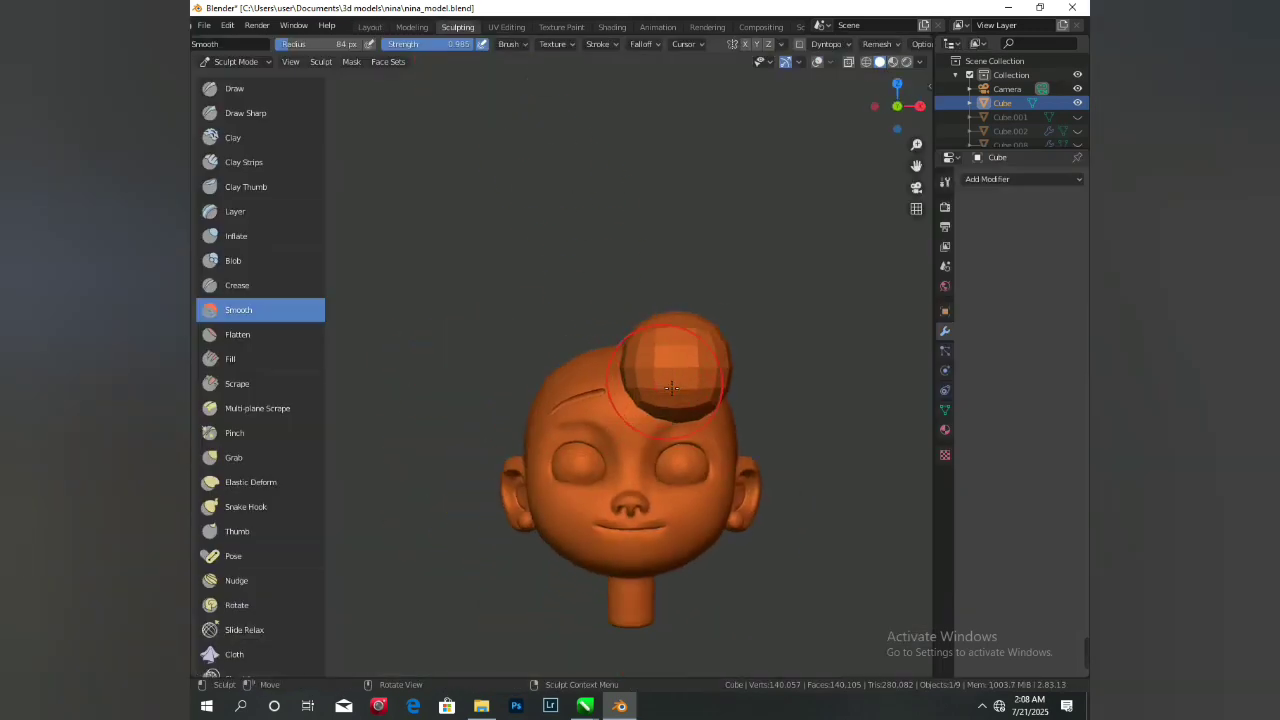
key("g")
key("f")
left_click(723, 281)
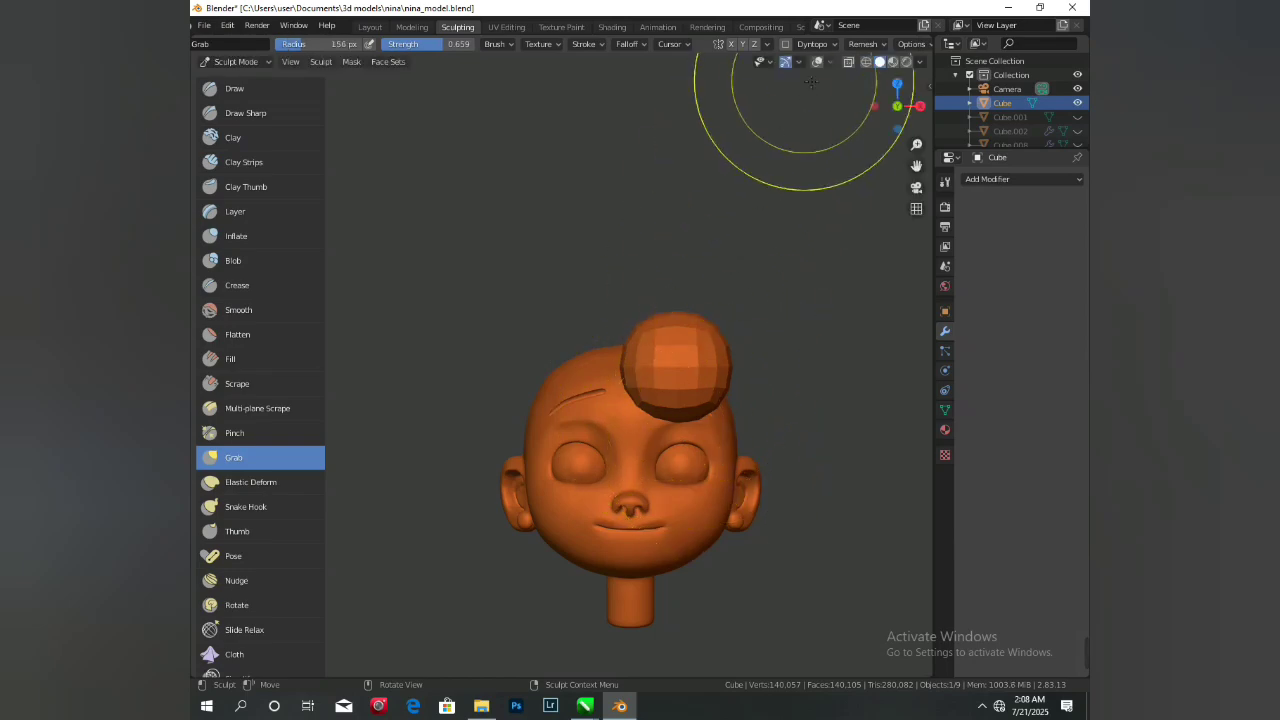
scroll(750, 390, "up", 1)
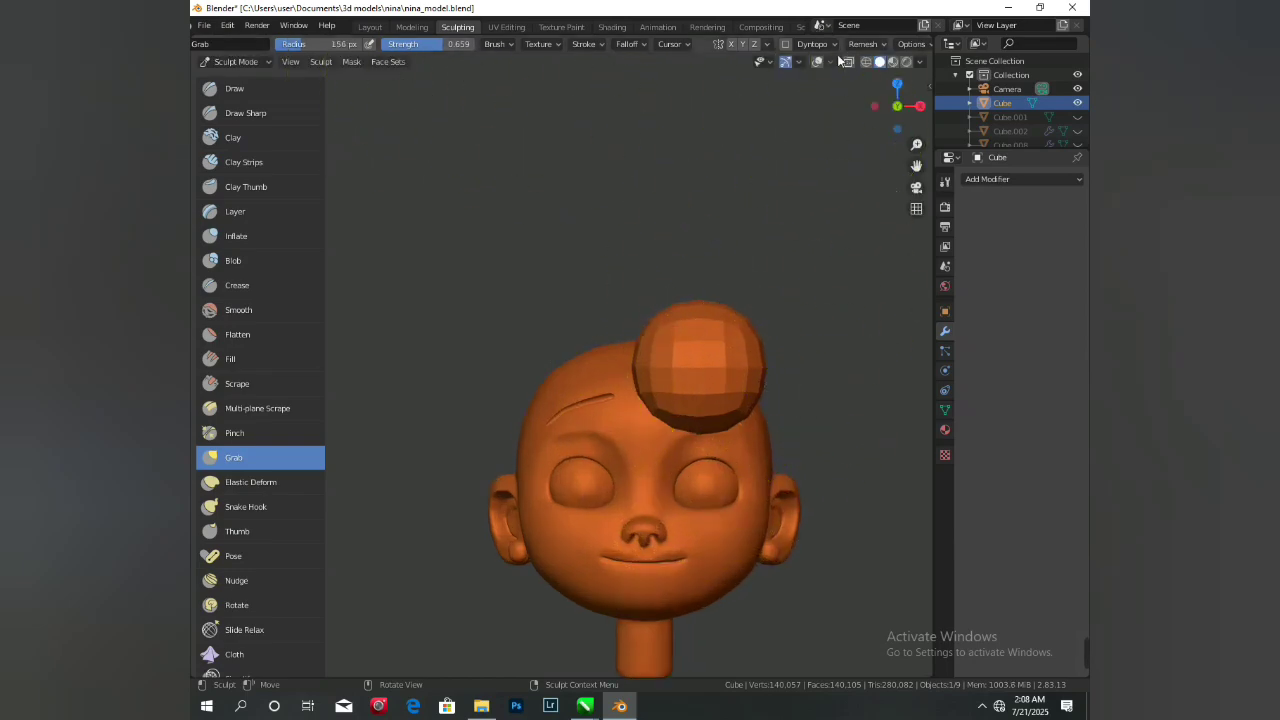
left_click(818, 62)
scroll(733, 400, "up", 2)
middle_click_drag(733, 402, 598, 370, "shift")
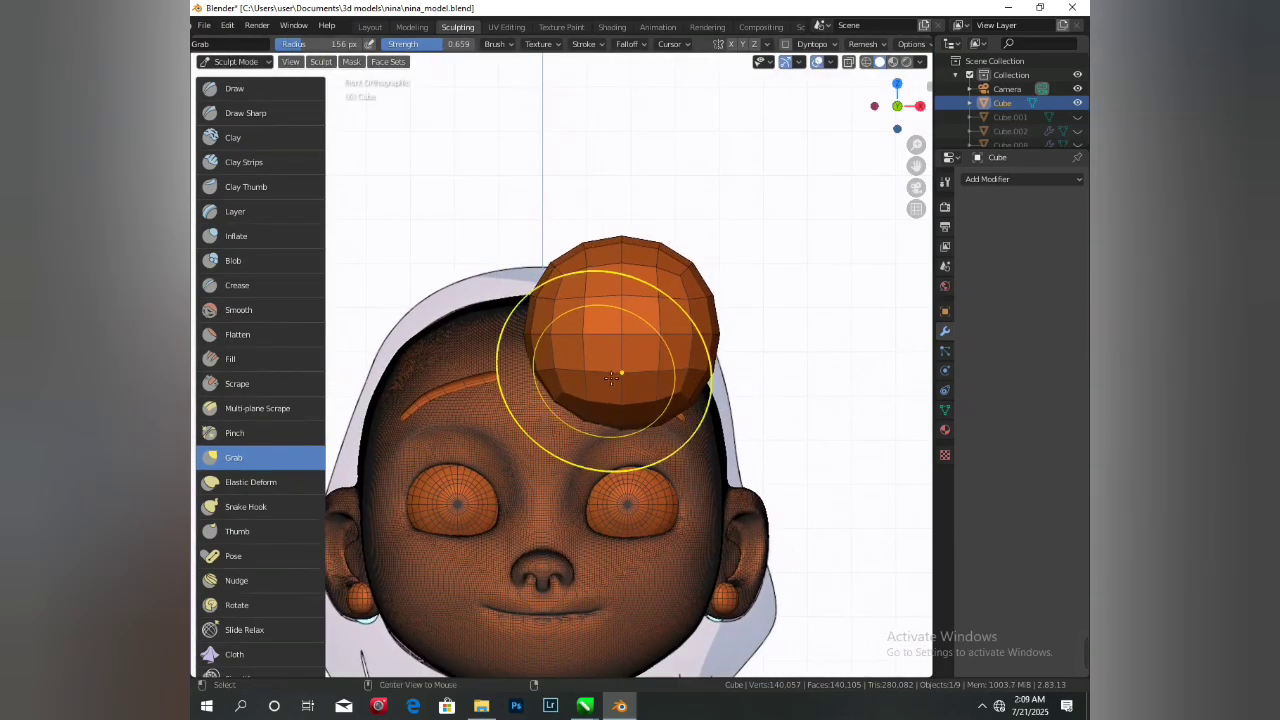
- With a Grab radius of about 276 px, stretch the rounded cube into a slanted lock along the front hairline
key("alt+z")
key("f")
left_click(698, 452)
mouse_move(689, 264)
left_mouse_down()
mouse_move(683, 297)
mouse_move(620, 338)
left_mouse_up()
left_click_drag(541, 418, 545, 374)
scroll(545, 374, "up", 5)
scroll(523, 349, "down", 2)
key("alt+z")
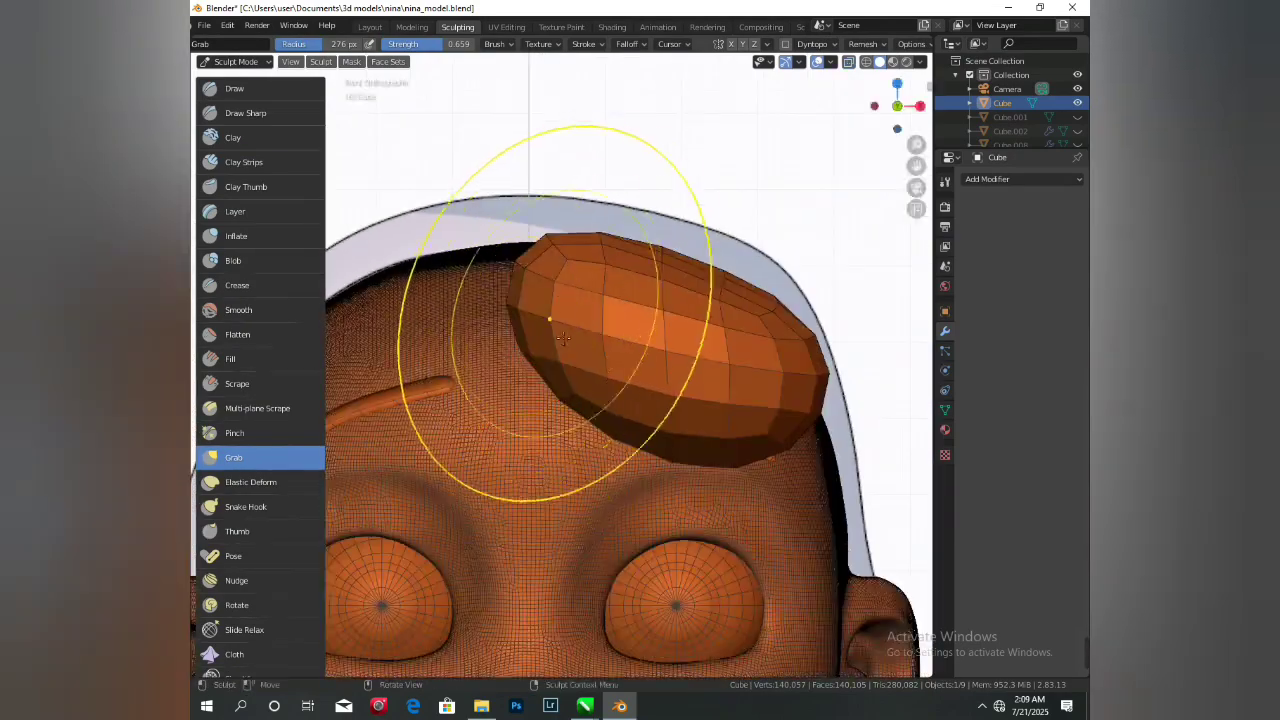
- Grab the lock from above to flatten it and bend it against the curve of the forehead
scroll(706, 339, "down", 4)
middle_click_drag(640, 322, 420, 430)
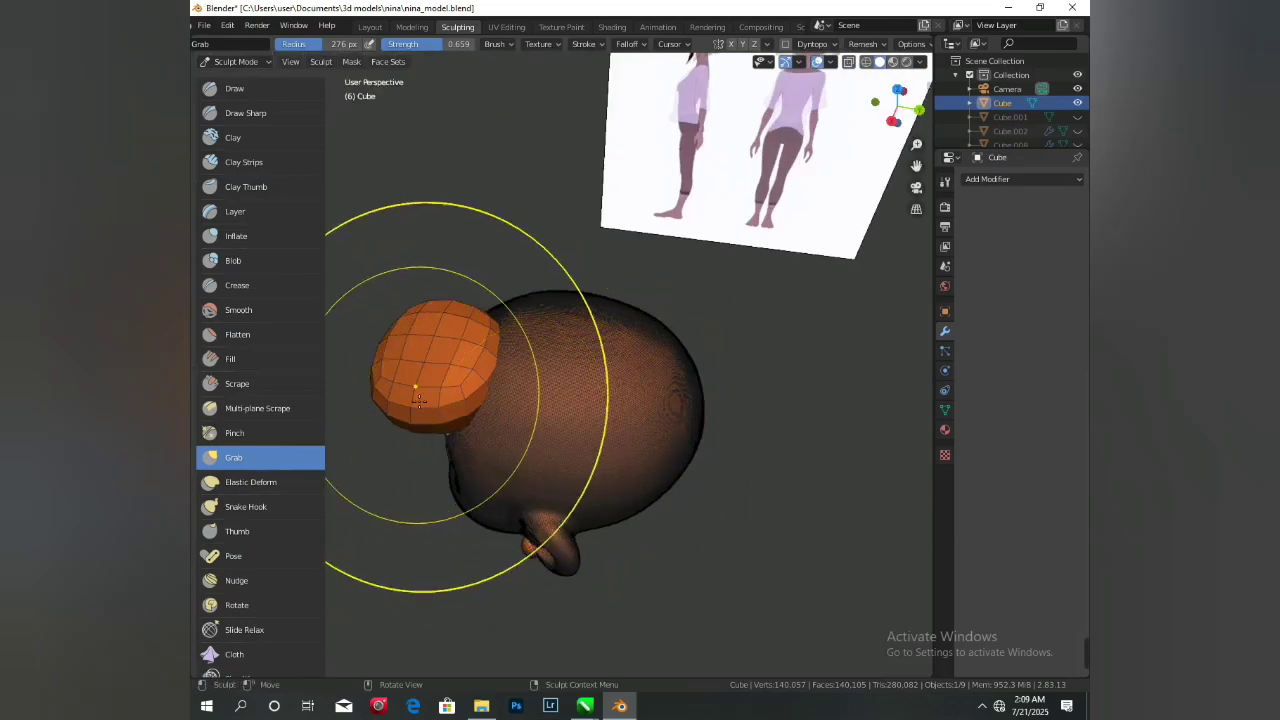
left_click_drag(422, 417, 447, 425)
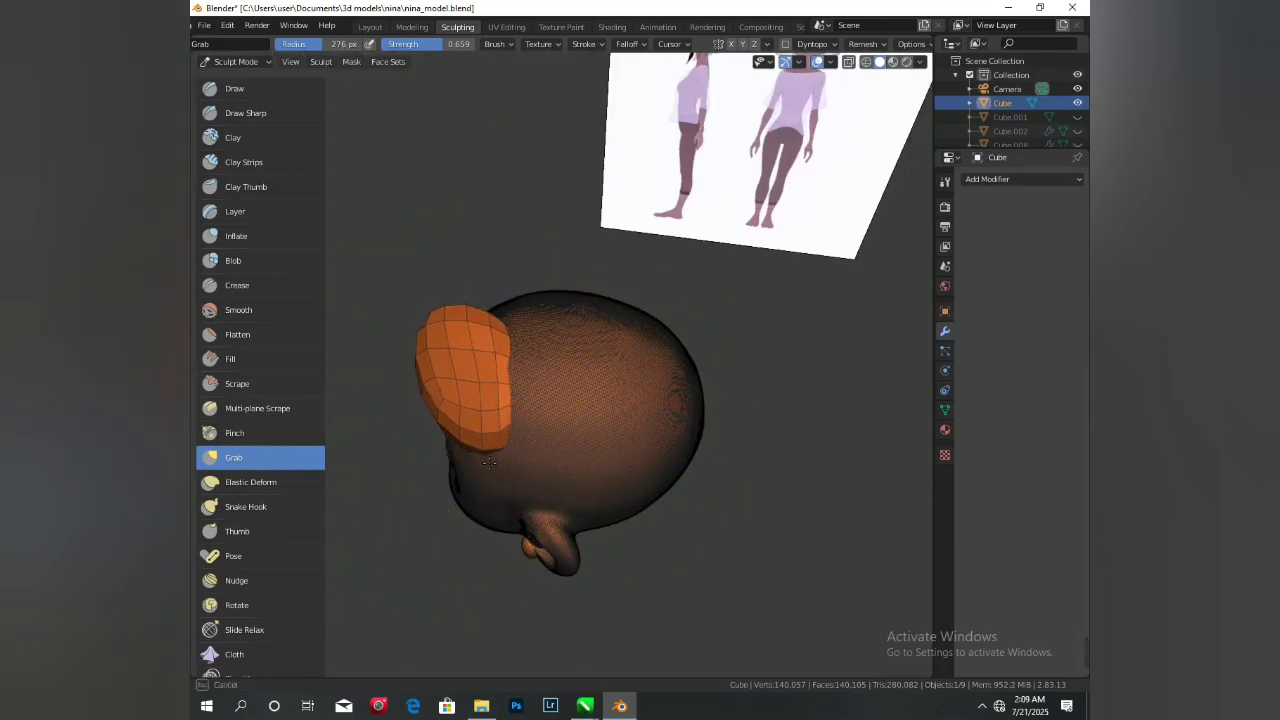
scroll(485, 450, "up", 4)
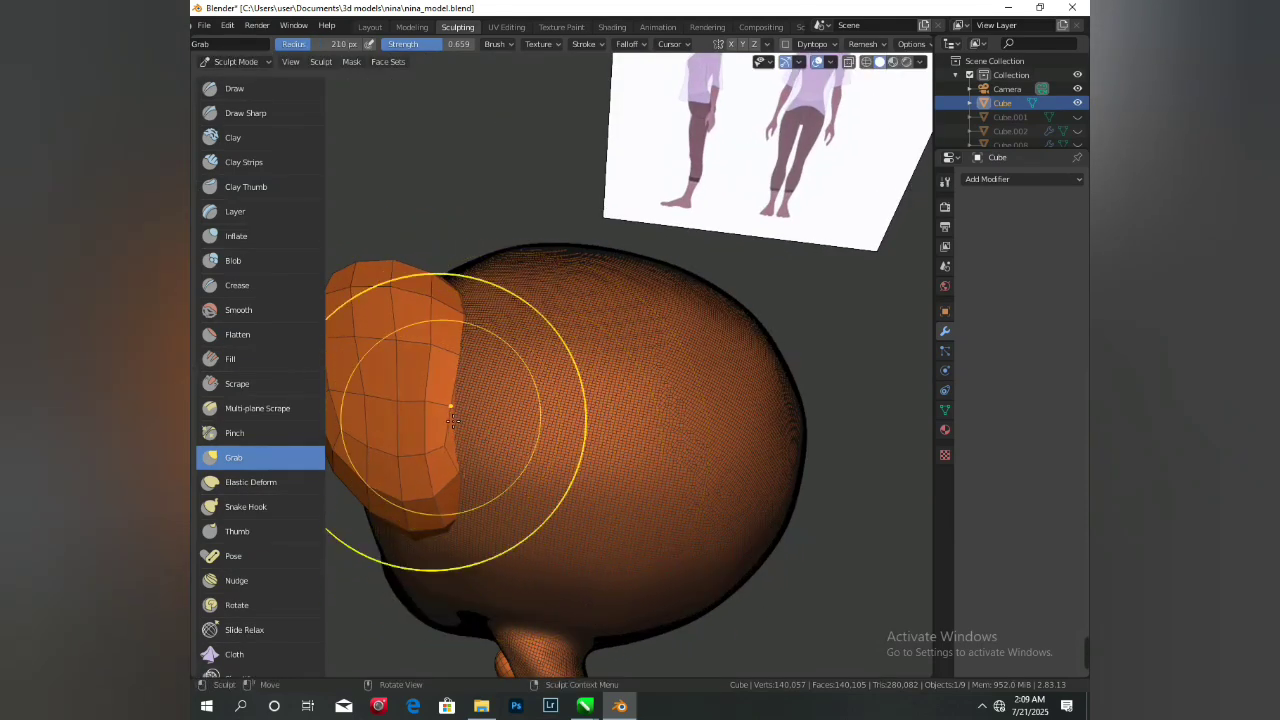
scroll(453, 421, "down", 5)
middle_click_drag(453, 421, 475, 350)
scroll(433, 424, "up", 4)
scroll(422, 441, "down", 4)
mouse_move(422, 441)
middle_mouse_down()
mouse_move(428, 405)
mouse_move(480, 337)
middle_mouse_up()
scroll(428, 403, "up", 3)
- Pull the lock's lower end toward the temple and nudge its upper end at the parting in front view
key("KP_1")
scroll(620, 370, "up", 3)
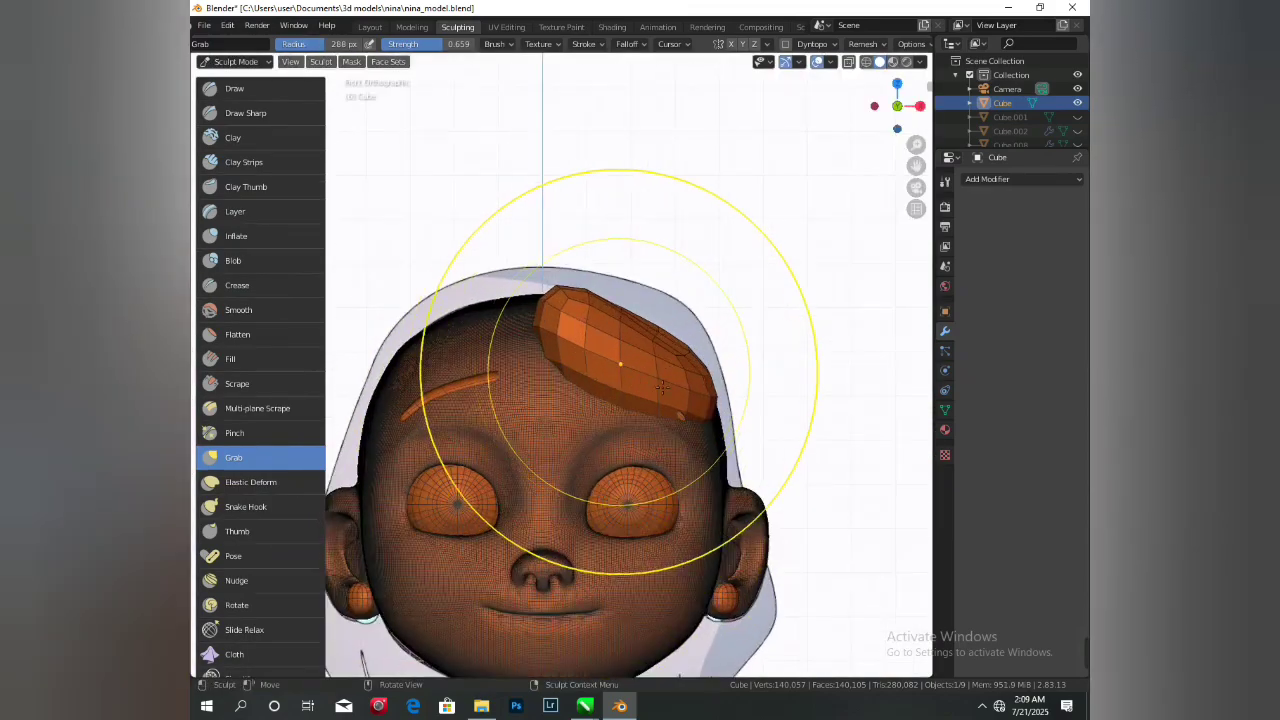
left_click_drag(686, 418, 729, 427)
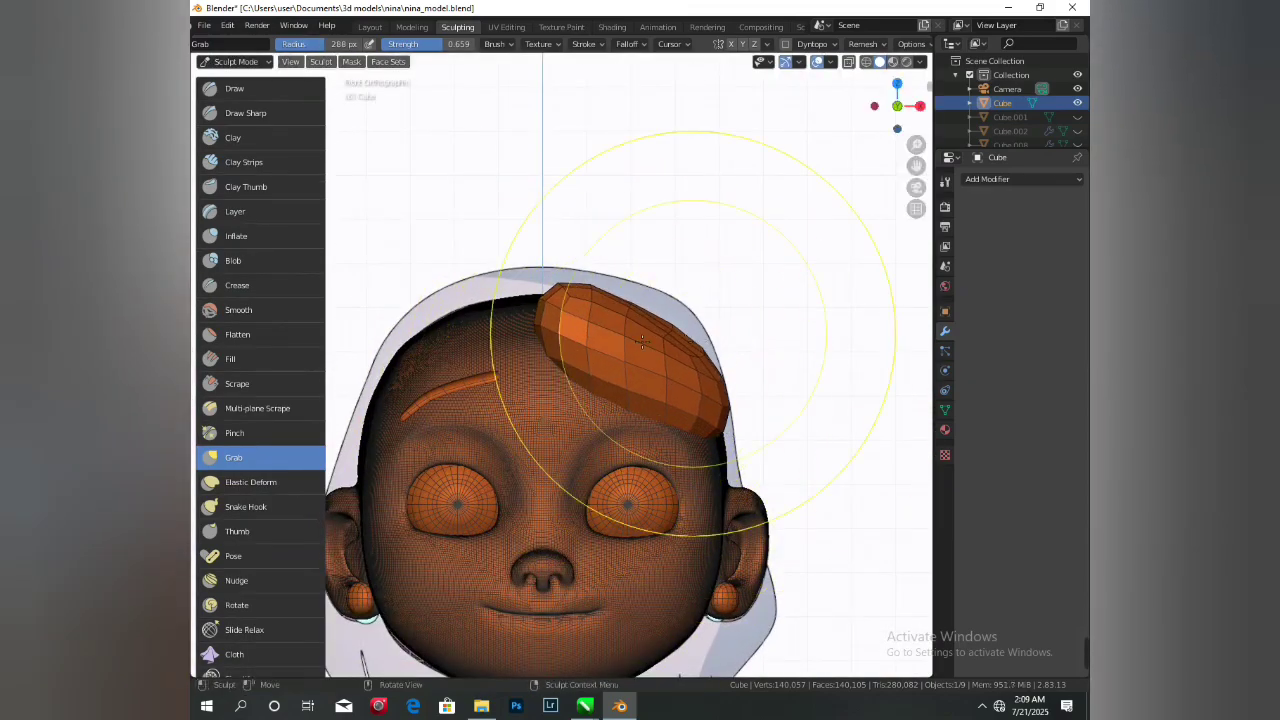
scroll(567, 318, "up", 4)
left_click_drag(526, 246, 530, 250)
scroll(590, 300, "down", 4)
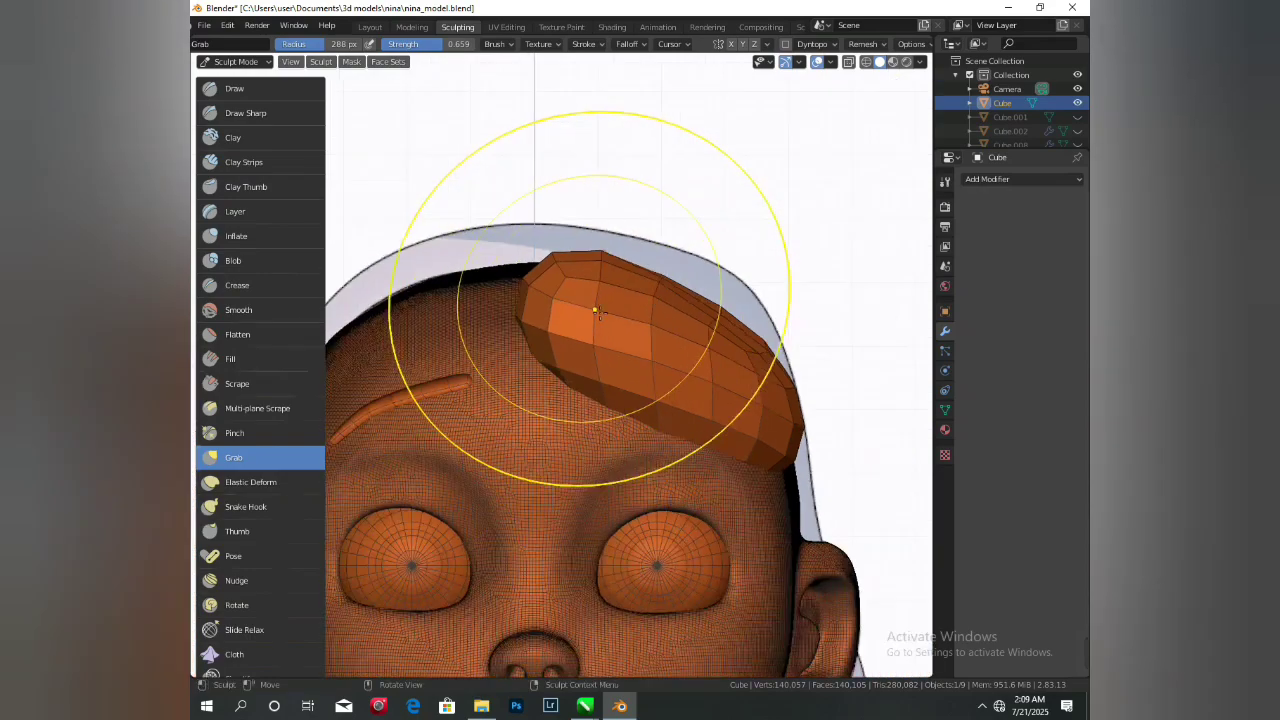
- Set the Grab radius to 207 px and wrap the lock's lower end around the side of the head toward the ear
middle_click_drag(643, 391, 620, 451)
scroll(611, 453, "up", 3)
key("f")
left_click(614, 374)
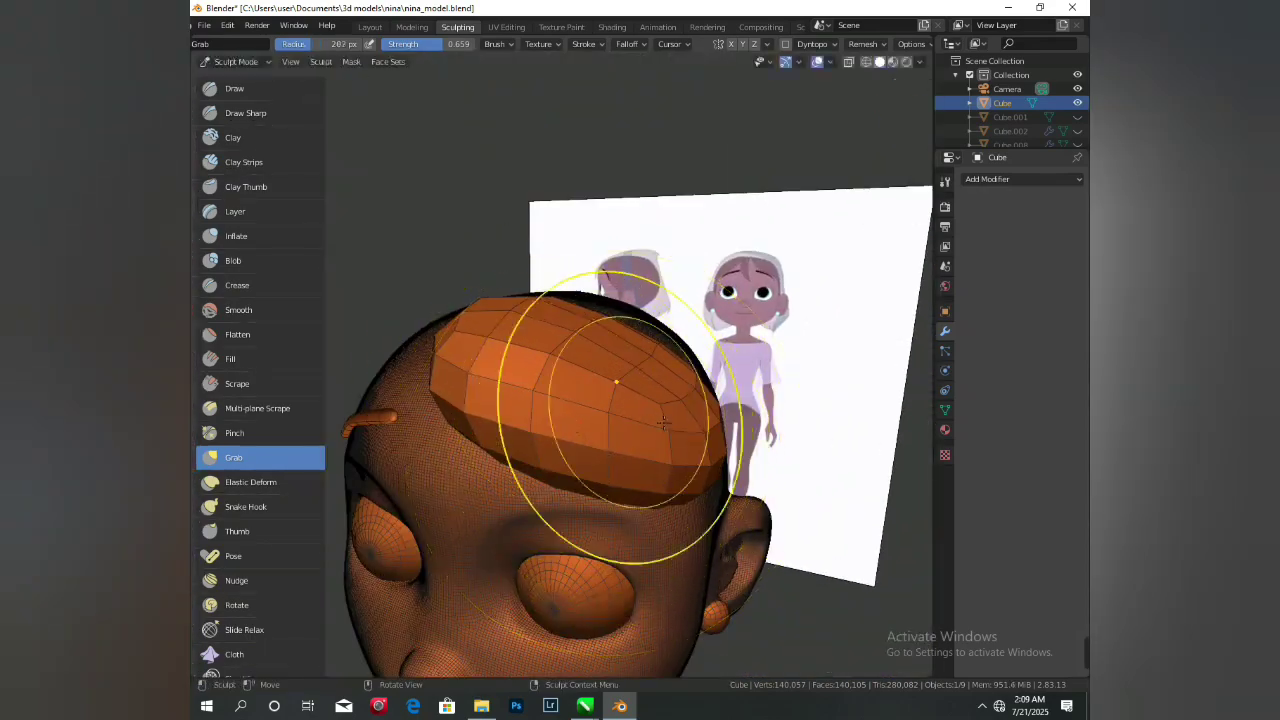
middle_click_drag(614, 374, 523, 432)
left_click_drag(505, 510, 525, 505)
left_click_drag(527, 497, 540, 487)
scroll(556, 432, "down", 2)
mouse_move(556, 430)
middle_mouse_down()
mouse_move(553, 386)
mouse_move(550, 410)
middle_mouse_up()
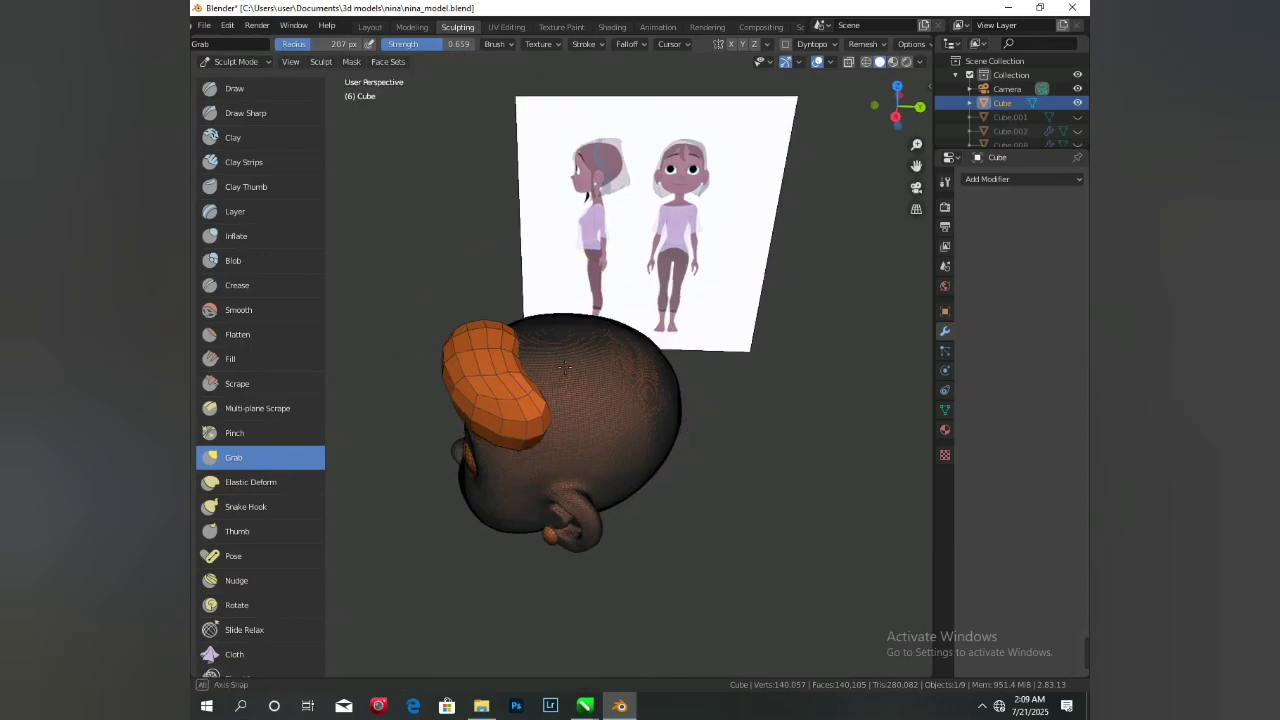
scroll(548, 413, "up", 2)
- Pull the lock's upper end up and outward in front view with the Grab brush, and set its radius to 265 px
key("KP_1")
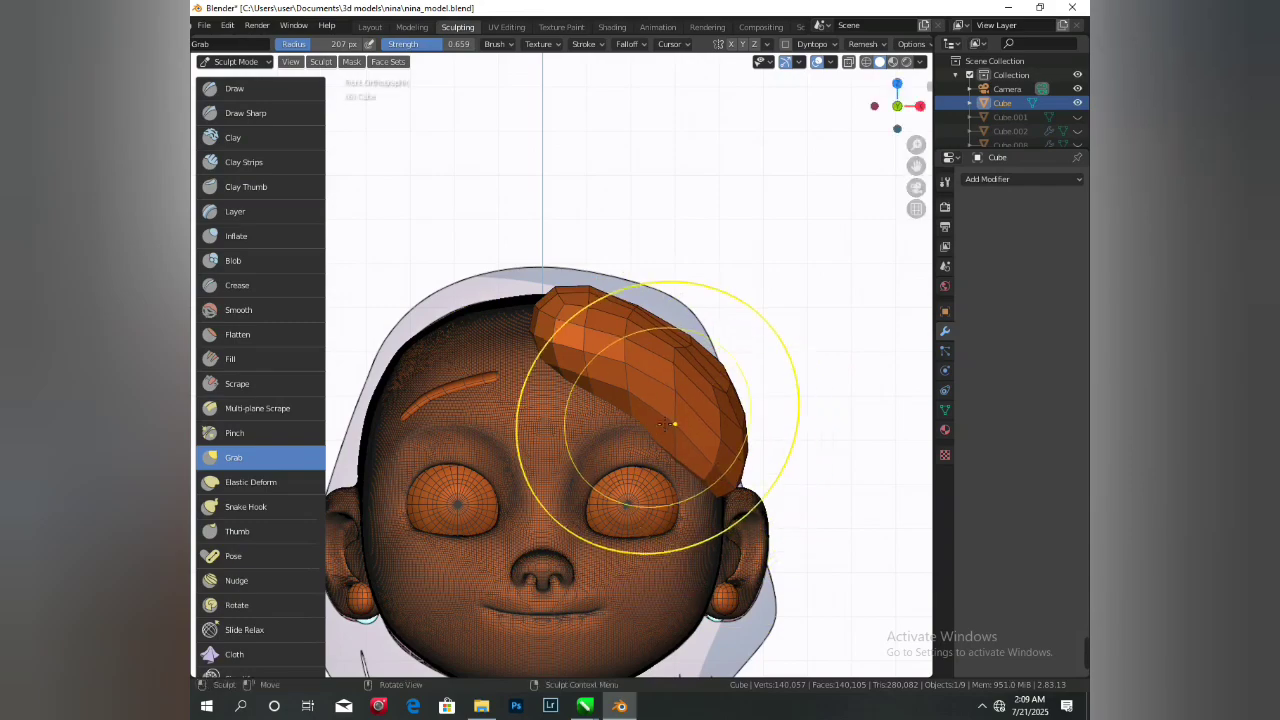
key("f")
left_click(693, 386)
mouse_move(567, 303)
left_mouse_down()
mouse_move(704, 330)
mouse_move(698, 319)
left_mouse_up()
key("f")
left_click(869, 380)
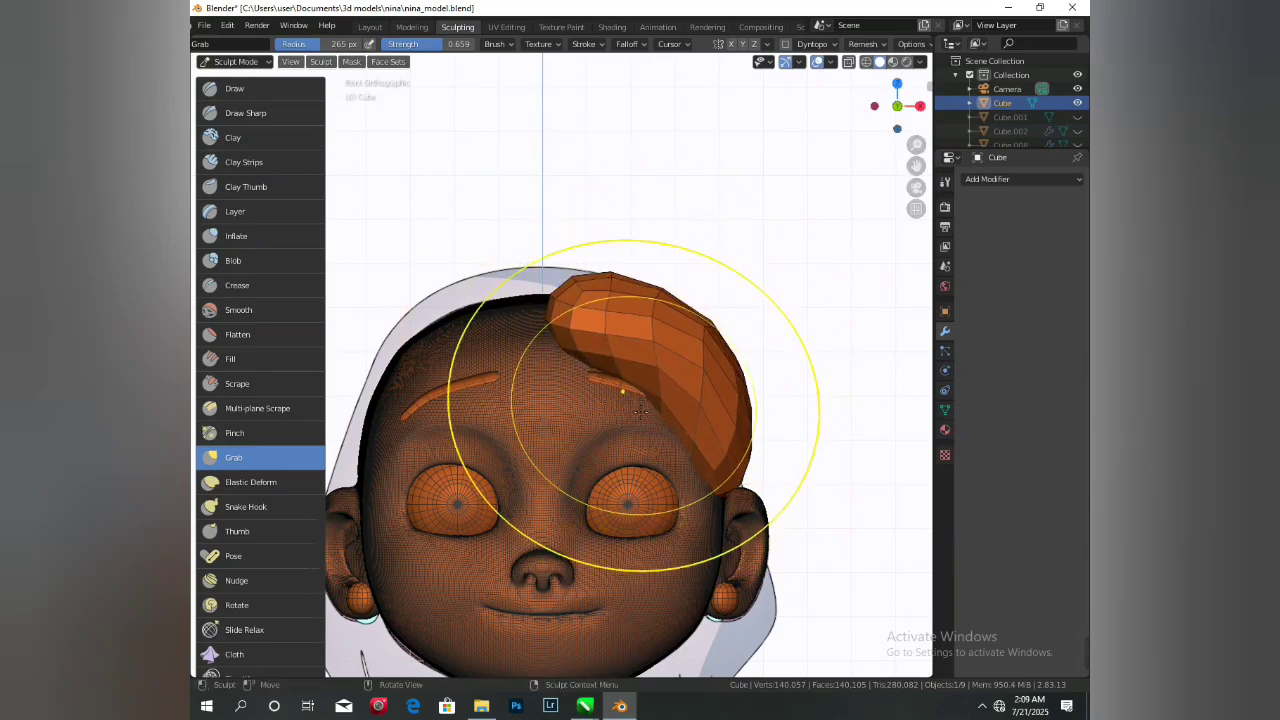
key("alt+z")
scroll(636, 398, "up", 5)
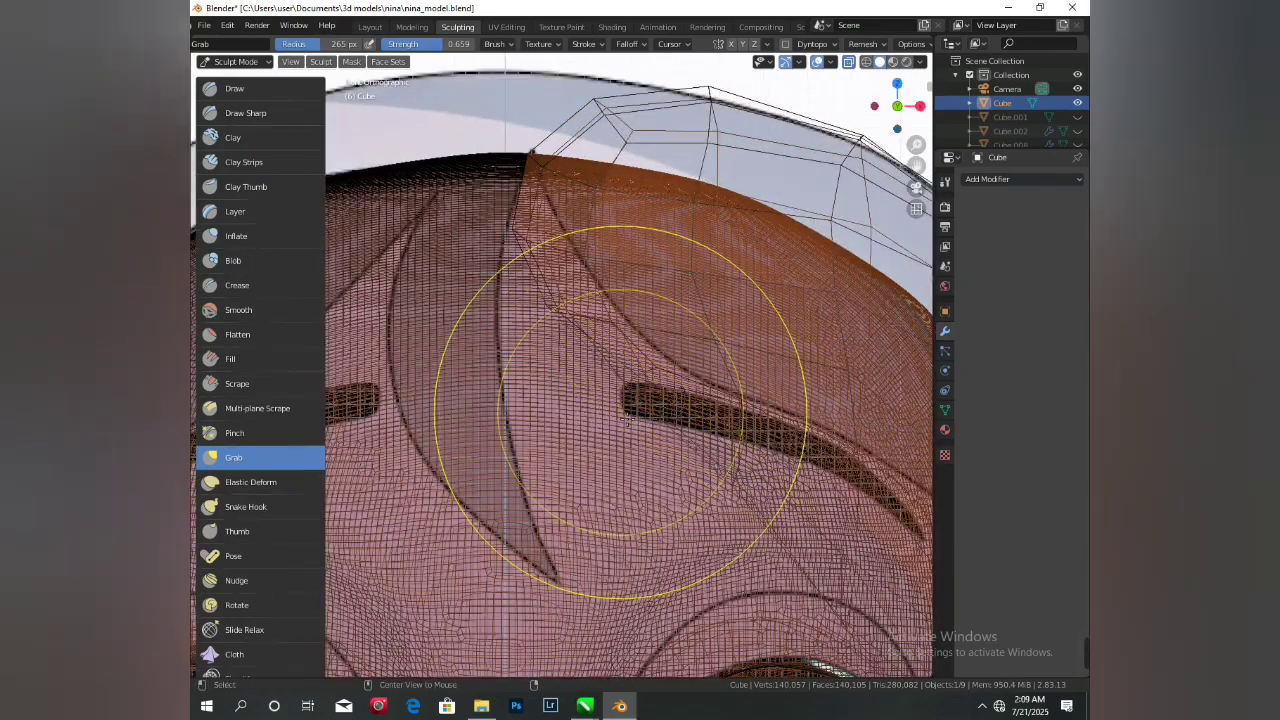
key("alt+z")
scroll(624, 420, "down", 5)
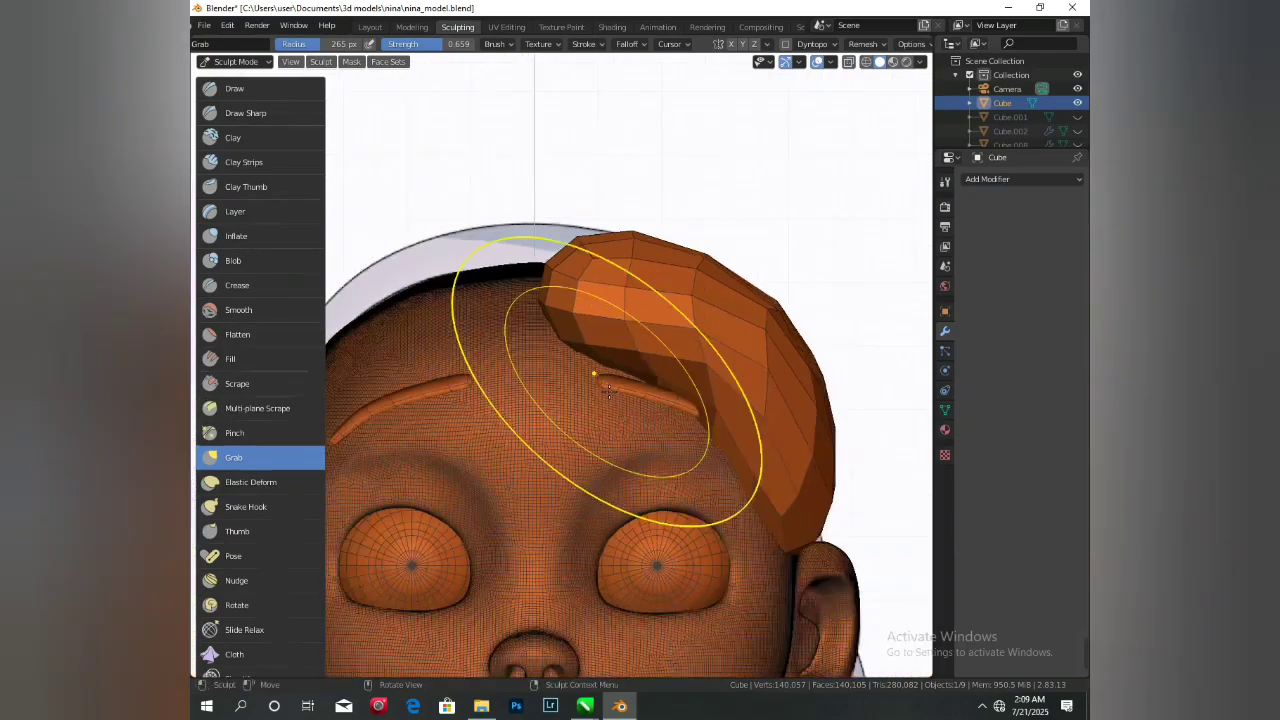
- Push the lock's lower half outward beyond the temple in front view, reducing the Grab radius to 217 px
key("f")
left_click(692, 465)
key("f")
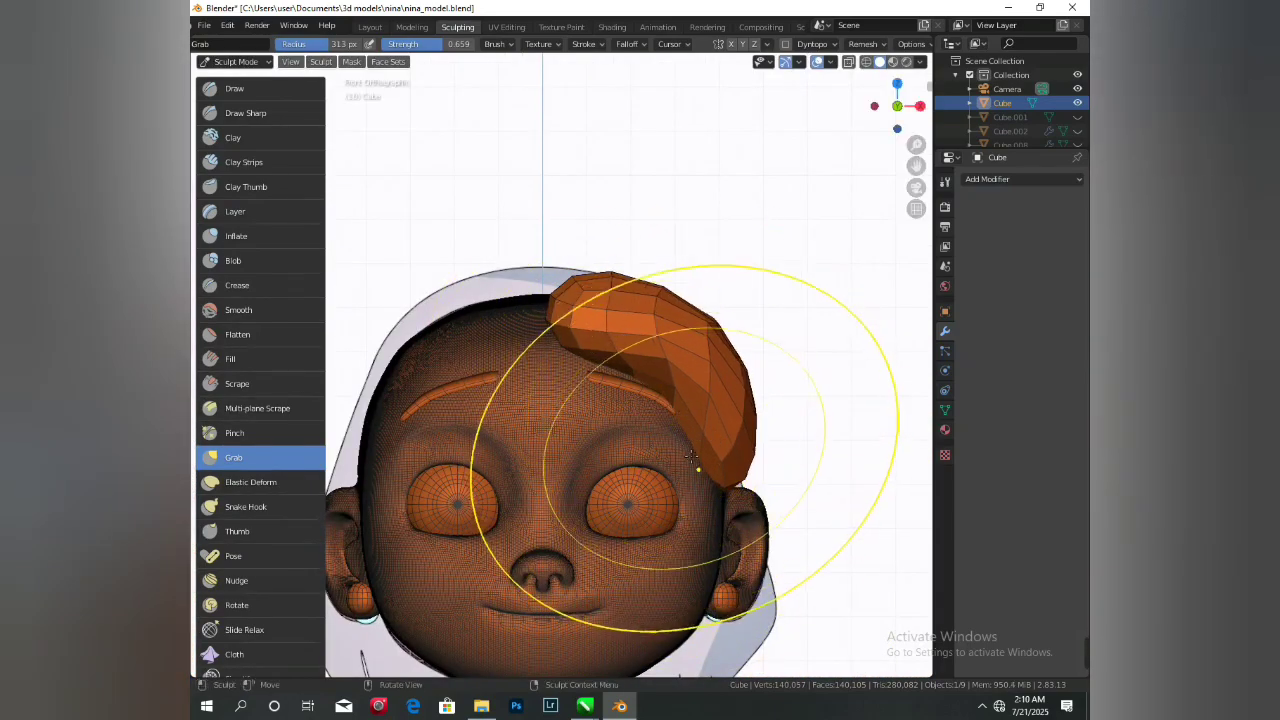
left_click(666, 426)
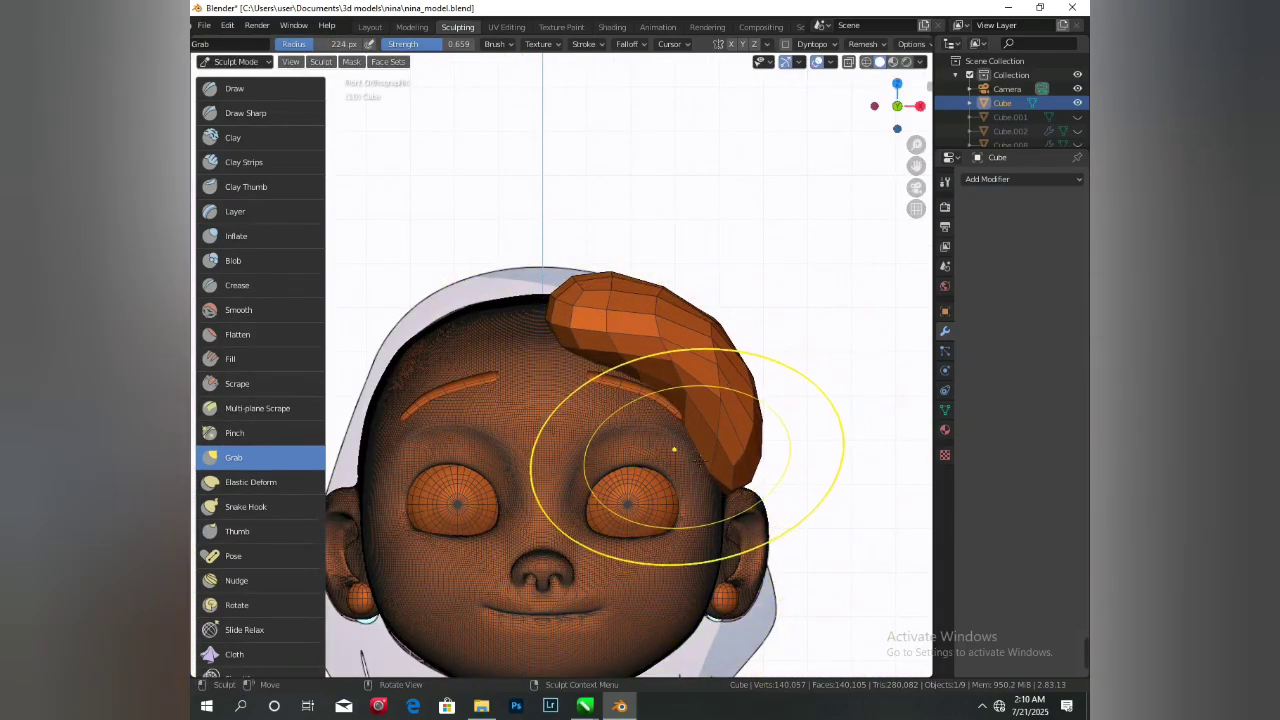
key("f")
left_click(740, 463)
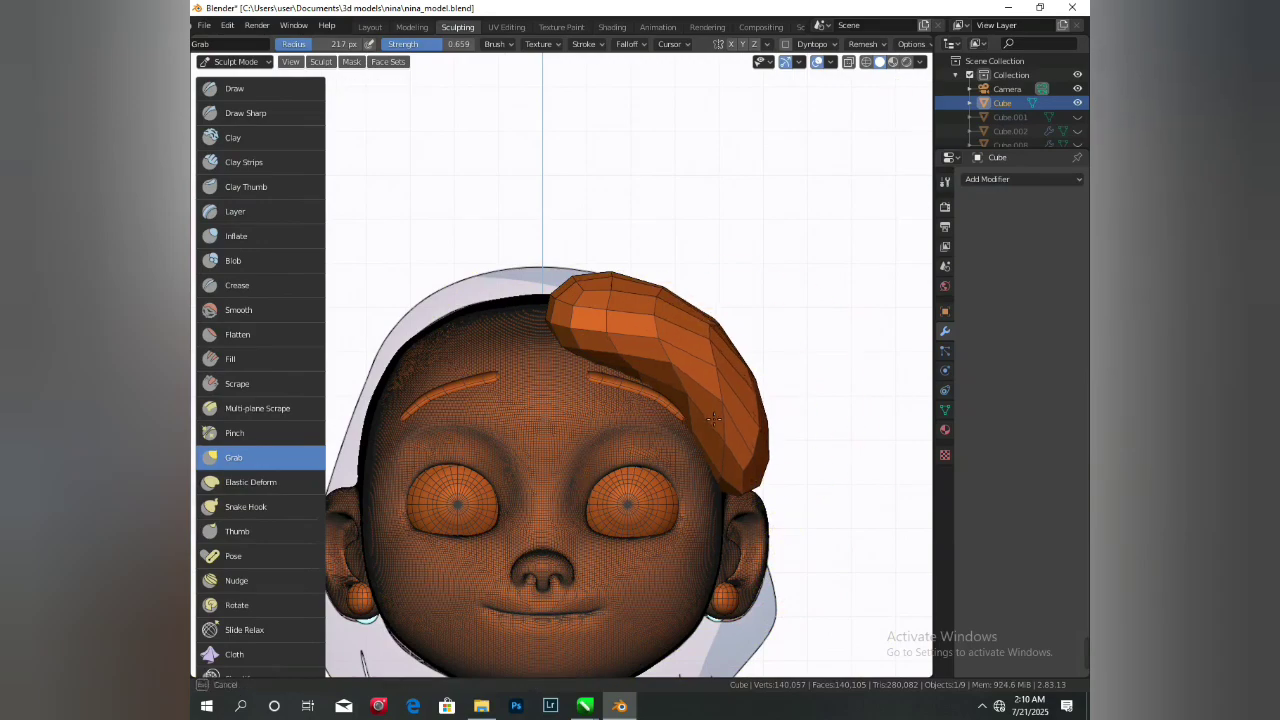
left_click_drag(714, 419, 704, 411)
- Set the Grab radius to 267 px and reshape the lock's curve around the head from above
scroll(623, 366, "down", 2)
middle_click_drag(623, 366, 551, 400)
scroll(509, 354, "up", 4)
scroll(515, 353, "down", 2)
key("f")
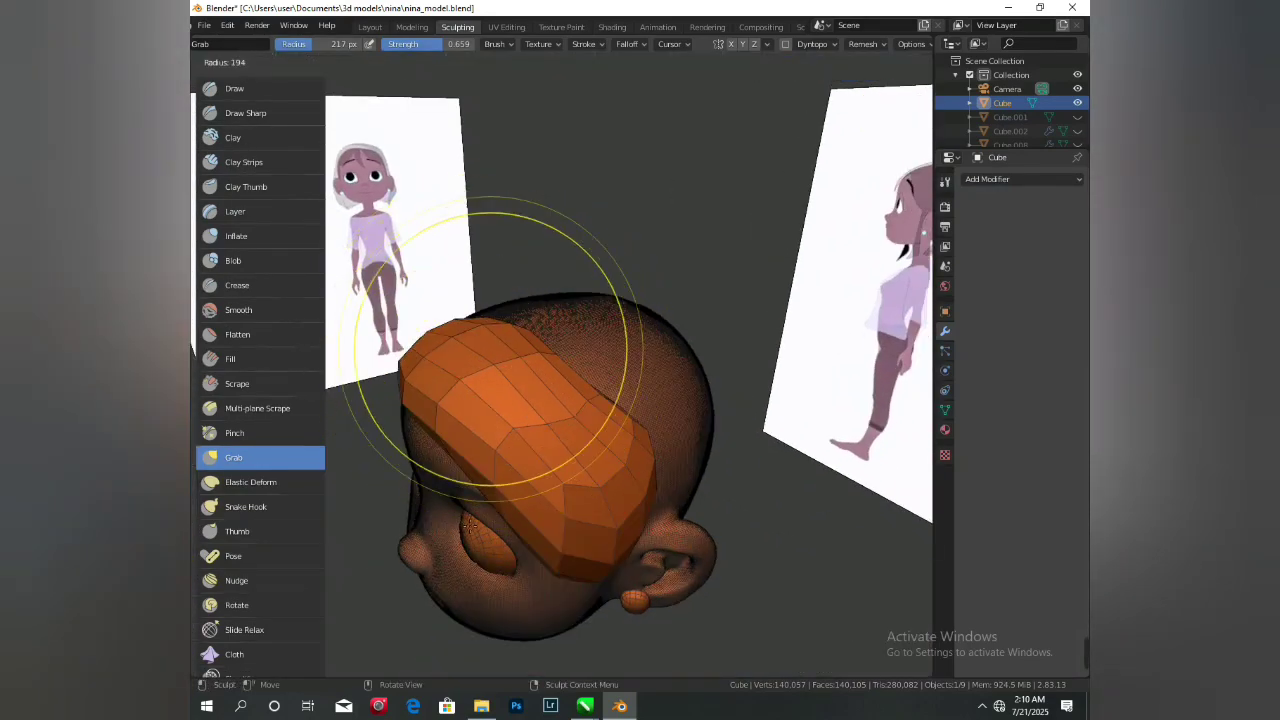
left_click(532, 427)
scroll(532, 430, "down", 3)
mouse_move(534, 445)
middle_mouse_down()
mouse_move(543, 523)
mouse_move(484, 560)
middle_mouse_up()
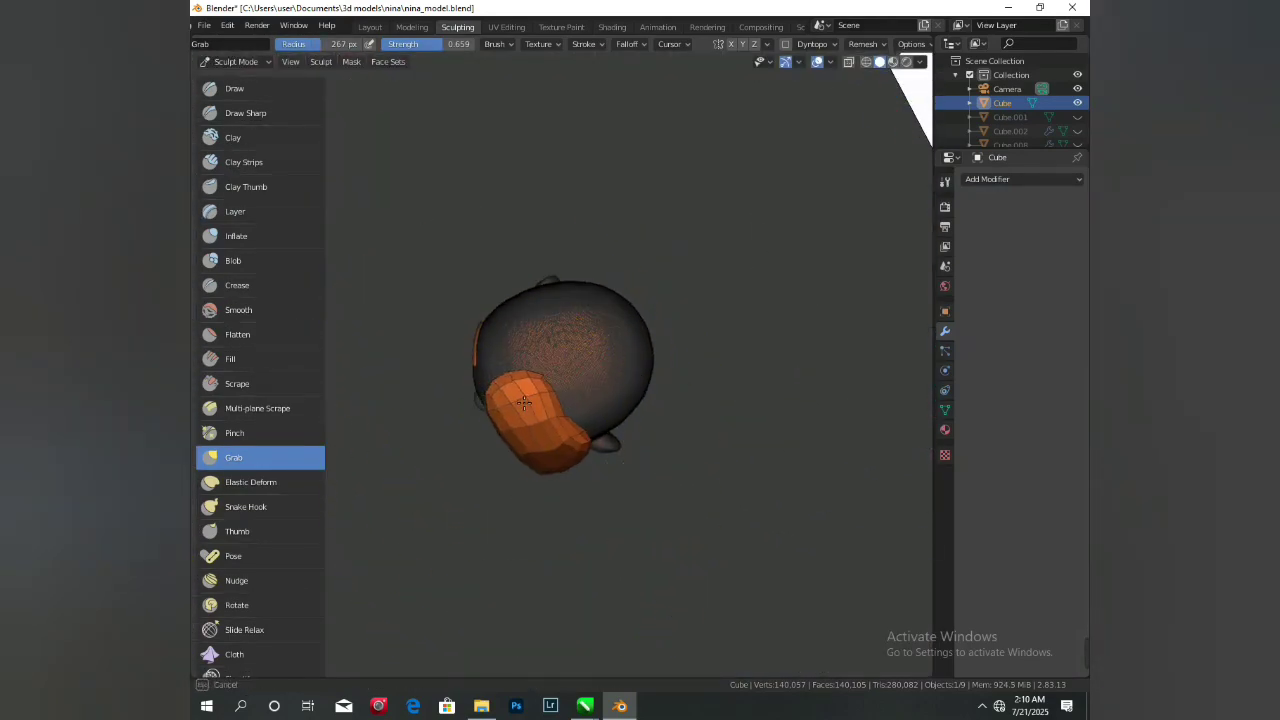
mouse_move(556, 432)
middle_mouse_down()
mouse_move(608, 283)
mouse_move(571, 320)
middle_mouse_up()
scroll(590, 385, "up", 4)
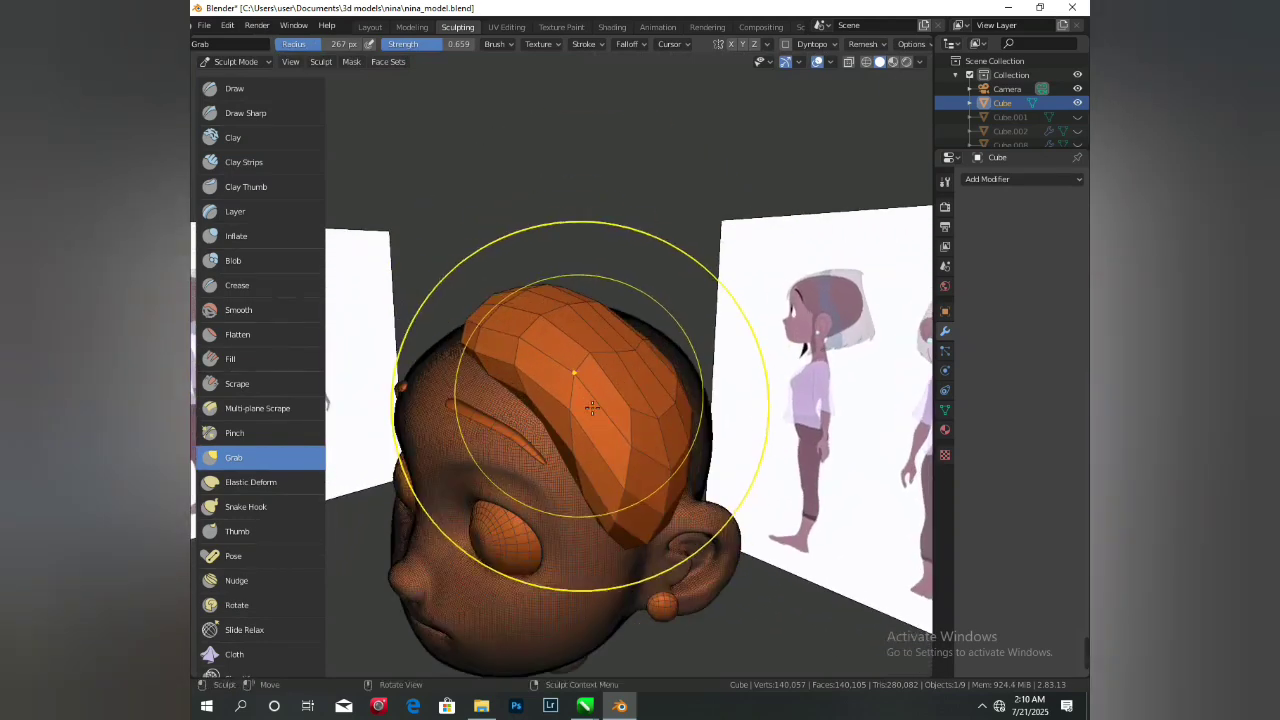
- Pull the lock's lower end down into a tapered tip in front of the ear
middle_click_drag(591, 403, 530, 380)
mouse_move(582, 438)
left_mouse_down()
mouse_move(572, 521)
mouse_move(573, 505)
left_mouse_up()
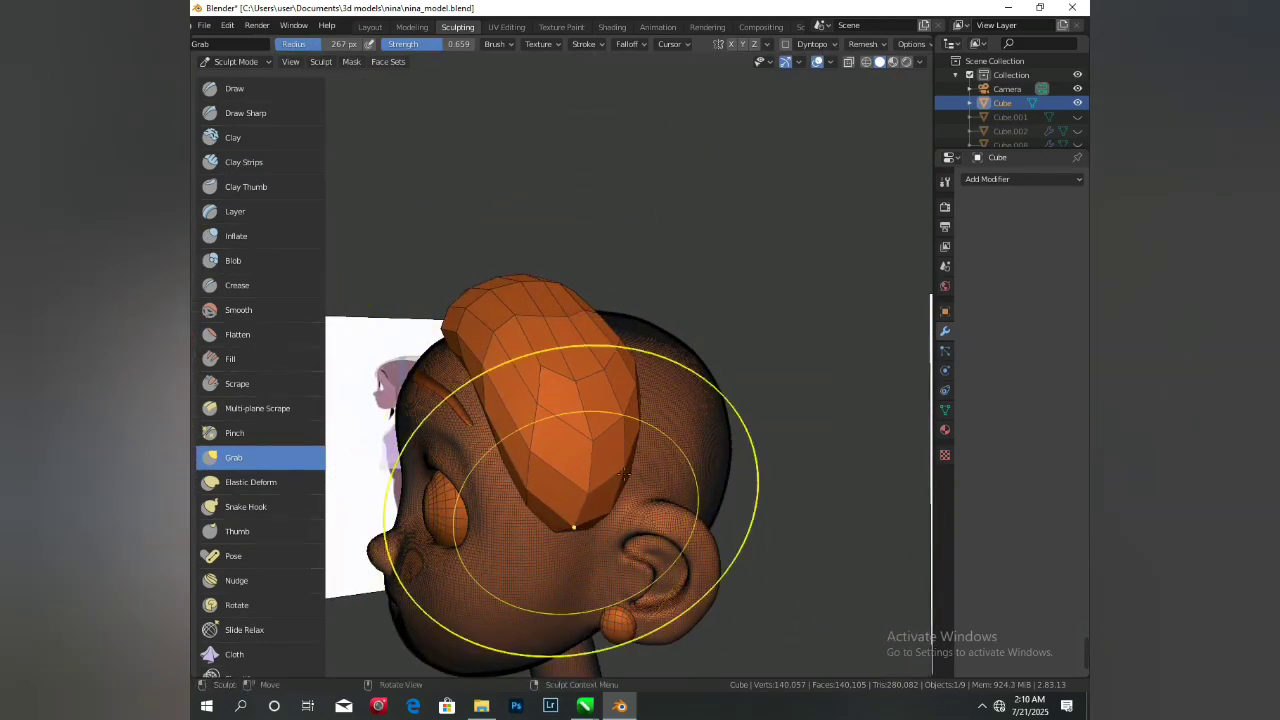
left_click_drag(540, 449, 563, 448)
- Reshape the lock's outer side toward the ear in right side view with the Grab brush, raising its radius to 263 px
middle_click_drag(600, 468, 565, 485)
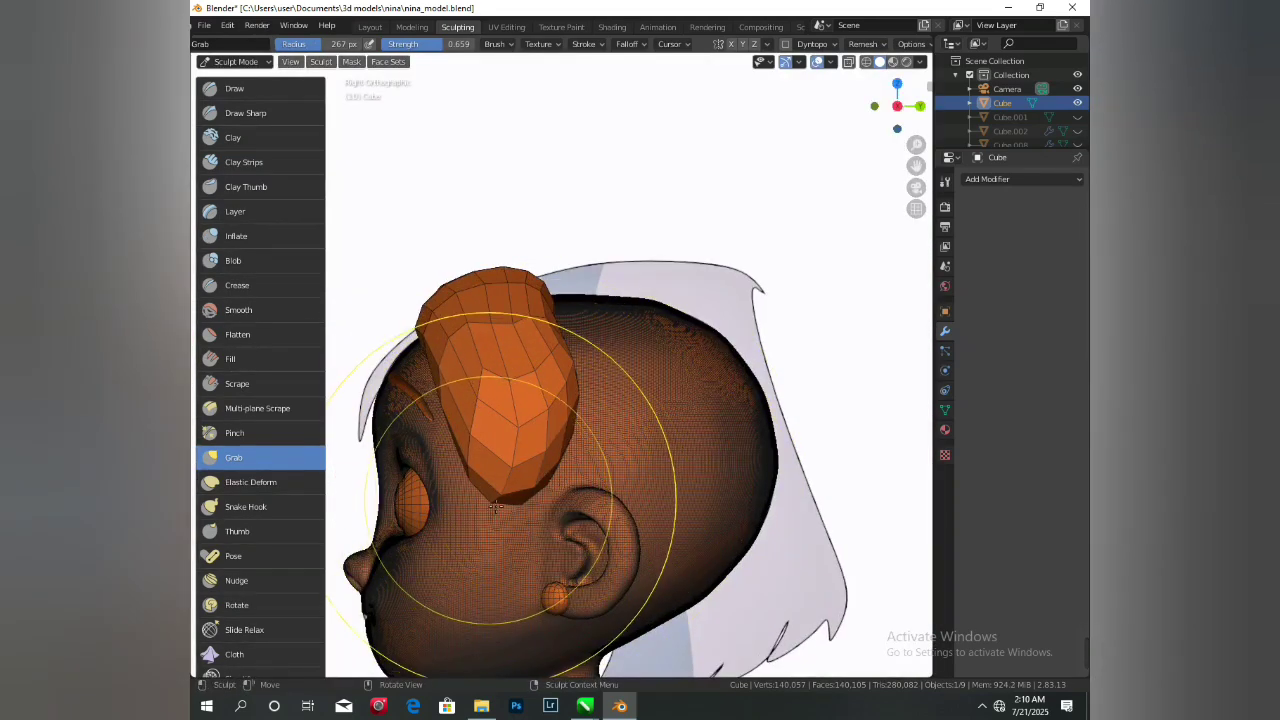
scroll(565, 357, "up", 1)
key("f")
left_click(668, 391)
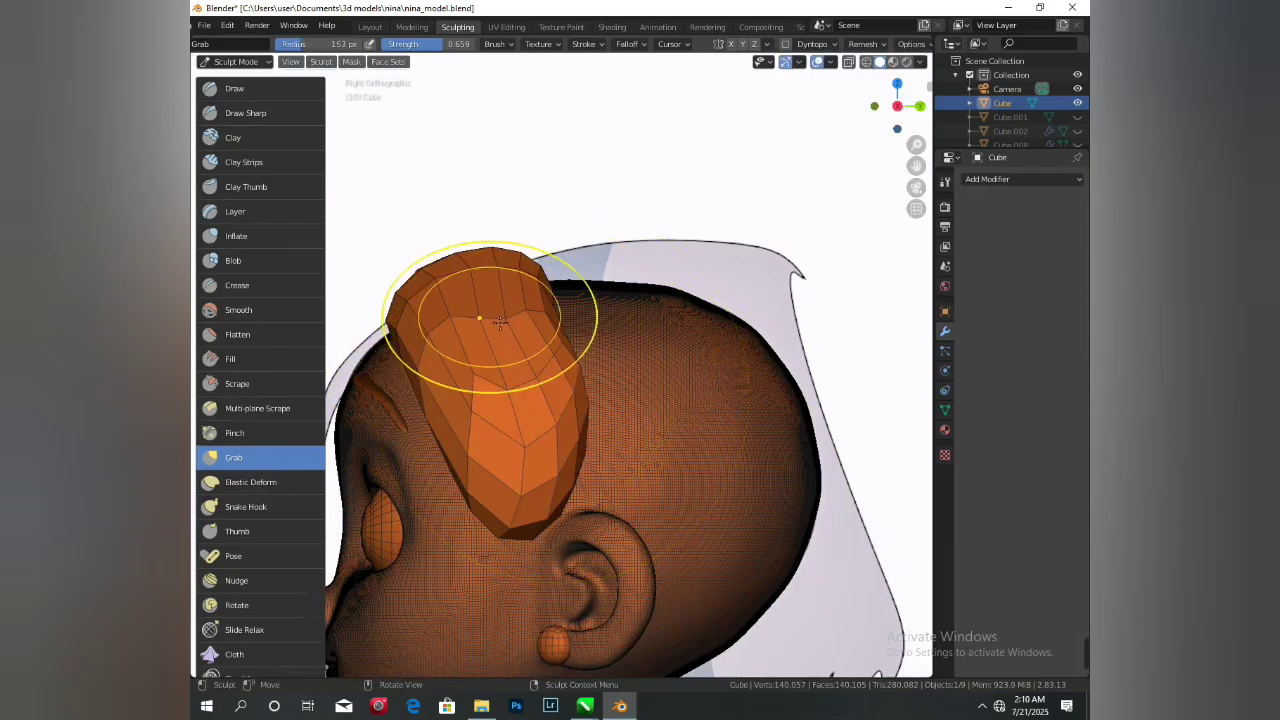
left_click_drag(531, 400, 544, 401)
key("f")
left_click(711, 488)
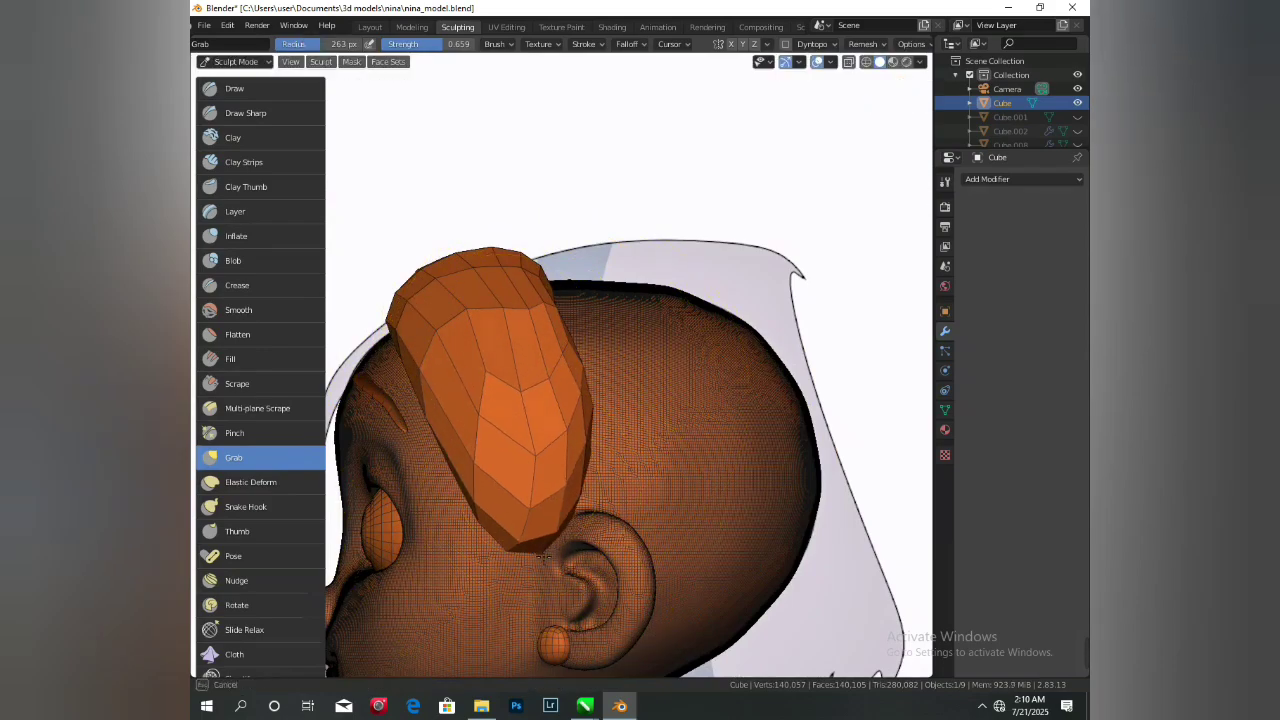
left_click_drag(585, 458, 588, 456)
left_click_drag(502, 371, 516, 345)
- Reduce the Grab radius to 177 px and refine the lock's middle and front edge in side view
key("f")
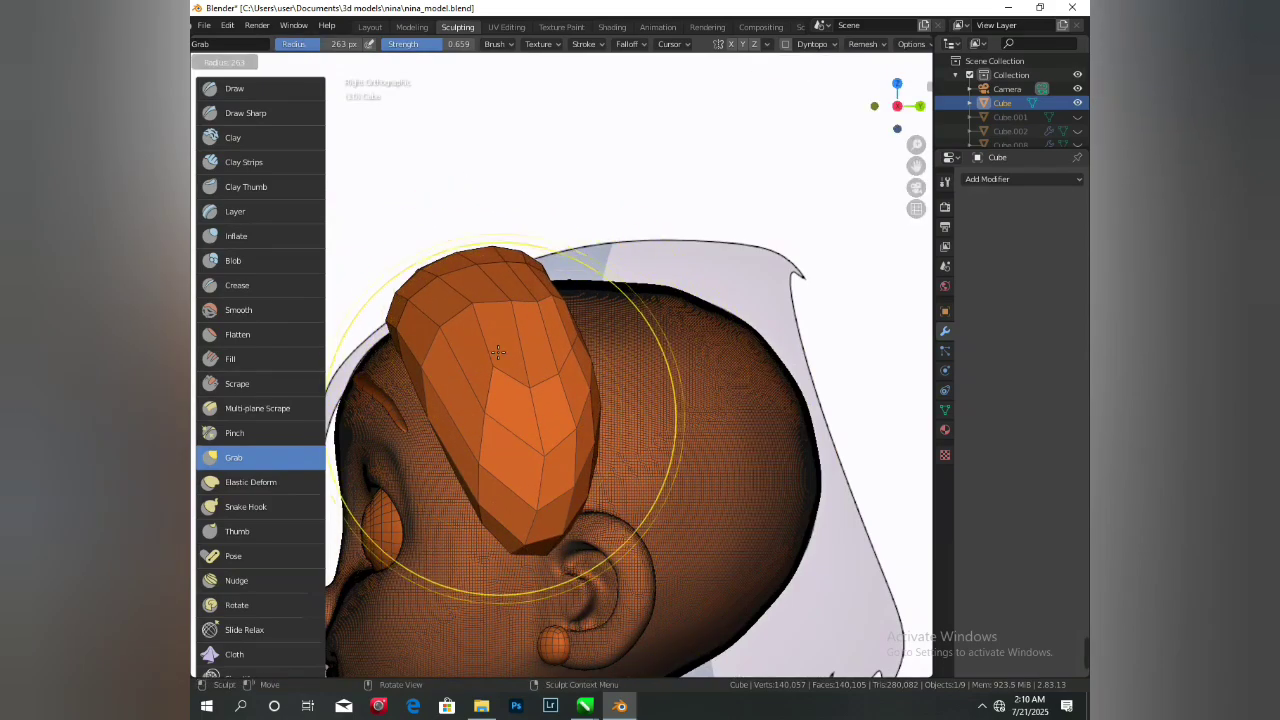
left_click(676, 426)
left_click_drag(508, 397, 493, 374)
key("f")
left_click(617, 421)
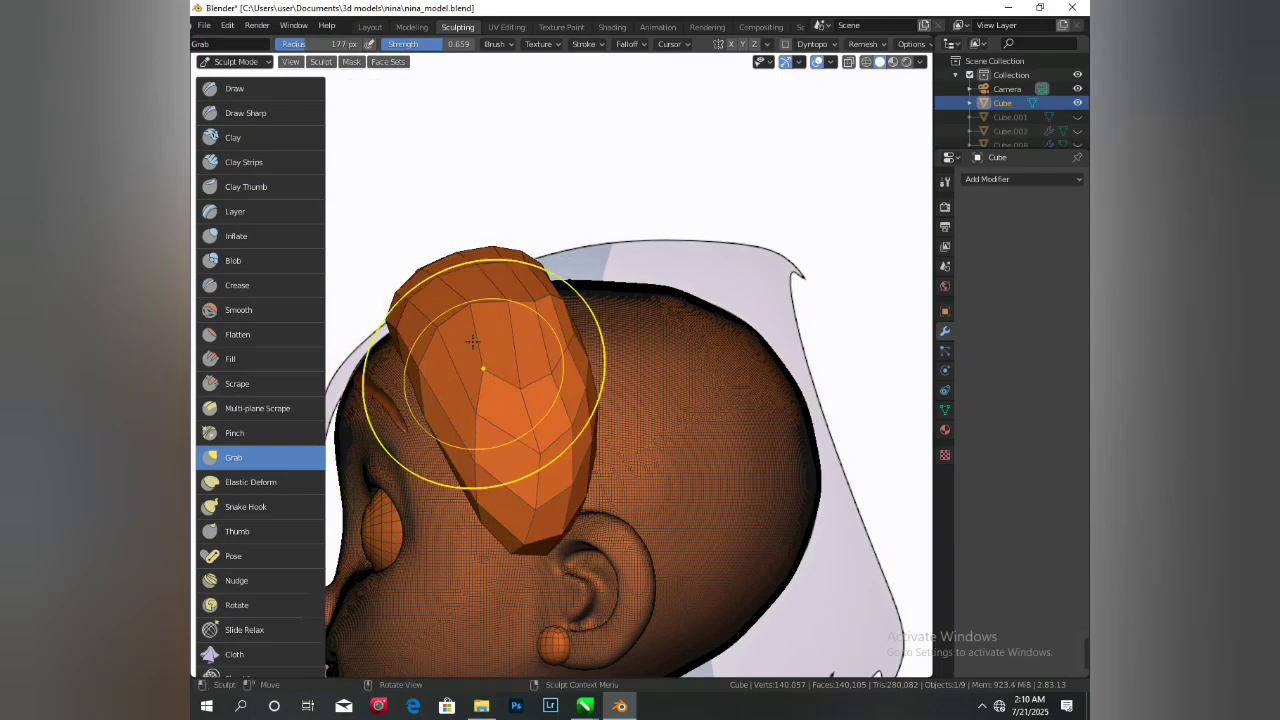
left_click_drag(461, 329, 462, 328)
left_click_drag(481, 488, 496, 494)
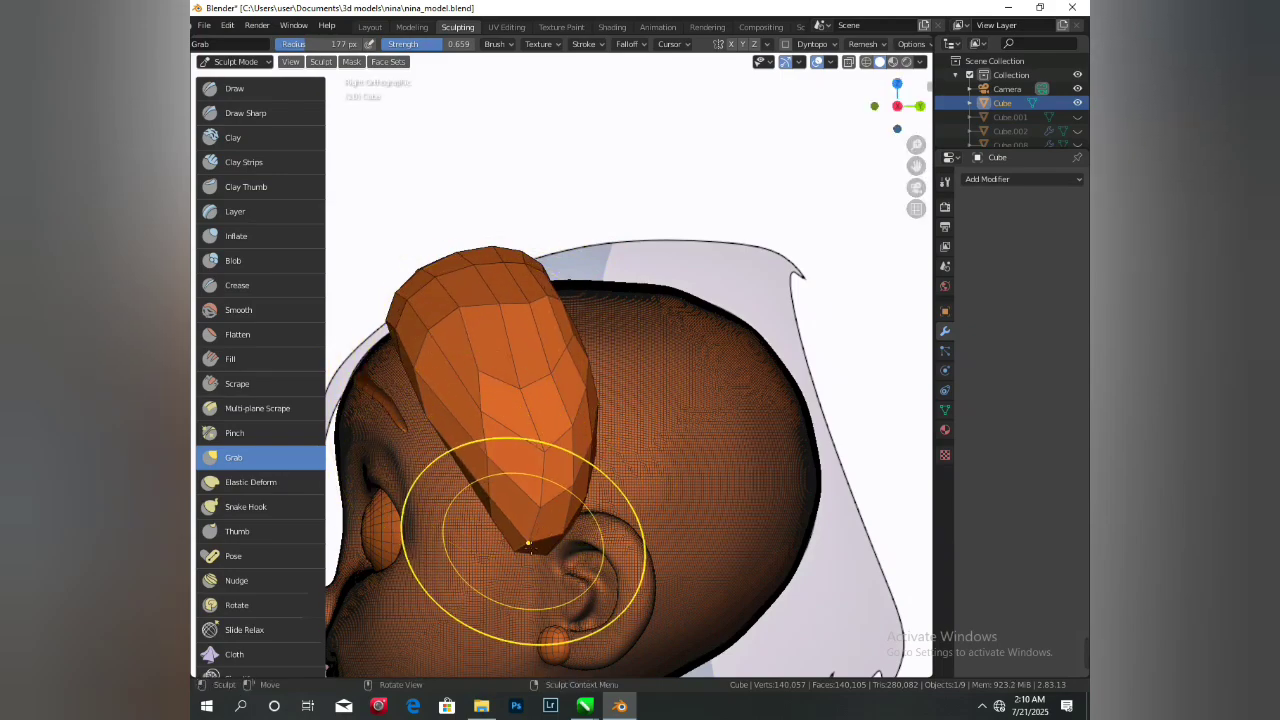
- Shape the lock's narrow tip and rear edge beside the ear, and adjust its lower end in front view
left_click_drag(532, 541, 535, 552)
left_click_drag(590, 476, 594, 482)
left_click_drag(550, 555, 501, 565)
scroll(490, 515, "down", 2)
mouse_move(490, 515)
middle_mouse_down()
mouse_move(634, 512)
mouse_move(674, 492)
middle_mouse_up()
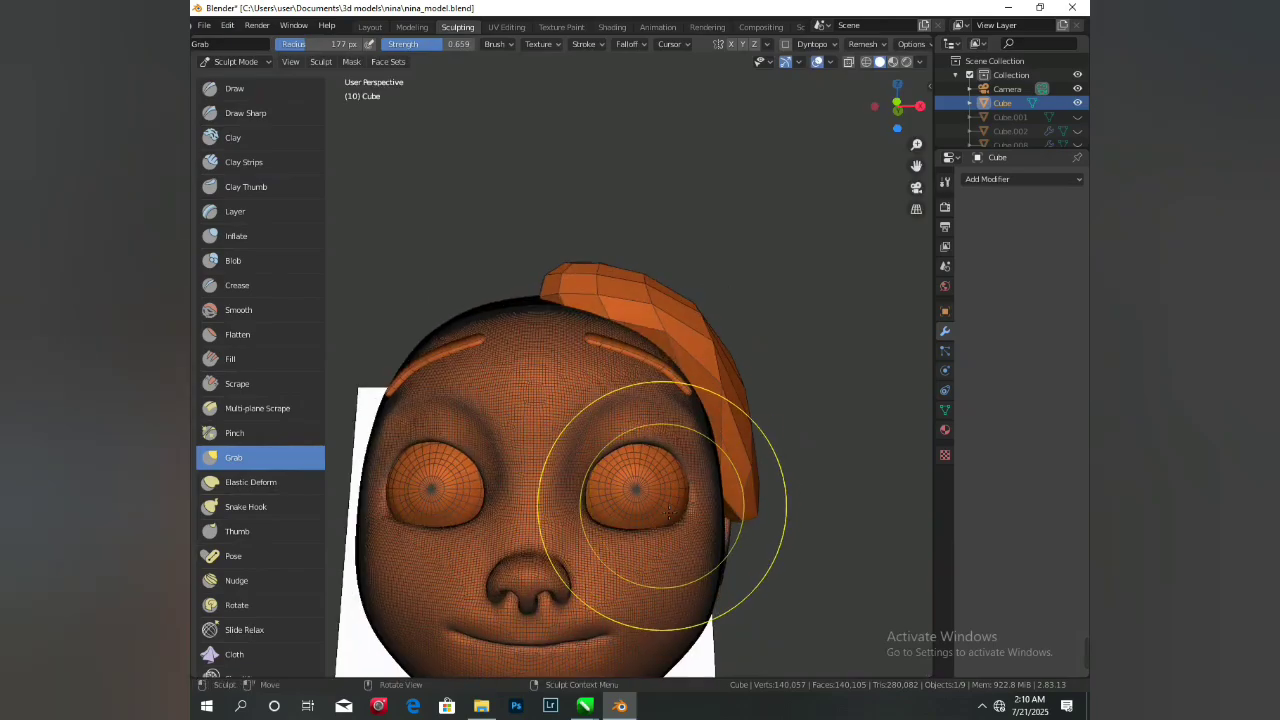
key("KP_1")
mouse_move(727, 502)
left_mouse_down()
mouse_move(734, 457)
mouse_move(523, 300)
left_mouse_up()
- Return to the Layout workspace, deselect everything and add a new cube for the next hair strand
scroll(517, 349, "up", 3)
scroll(520, 350, "up", 2)
scroll(674, 400, "down", 2)
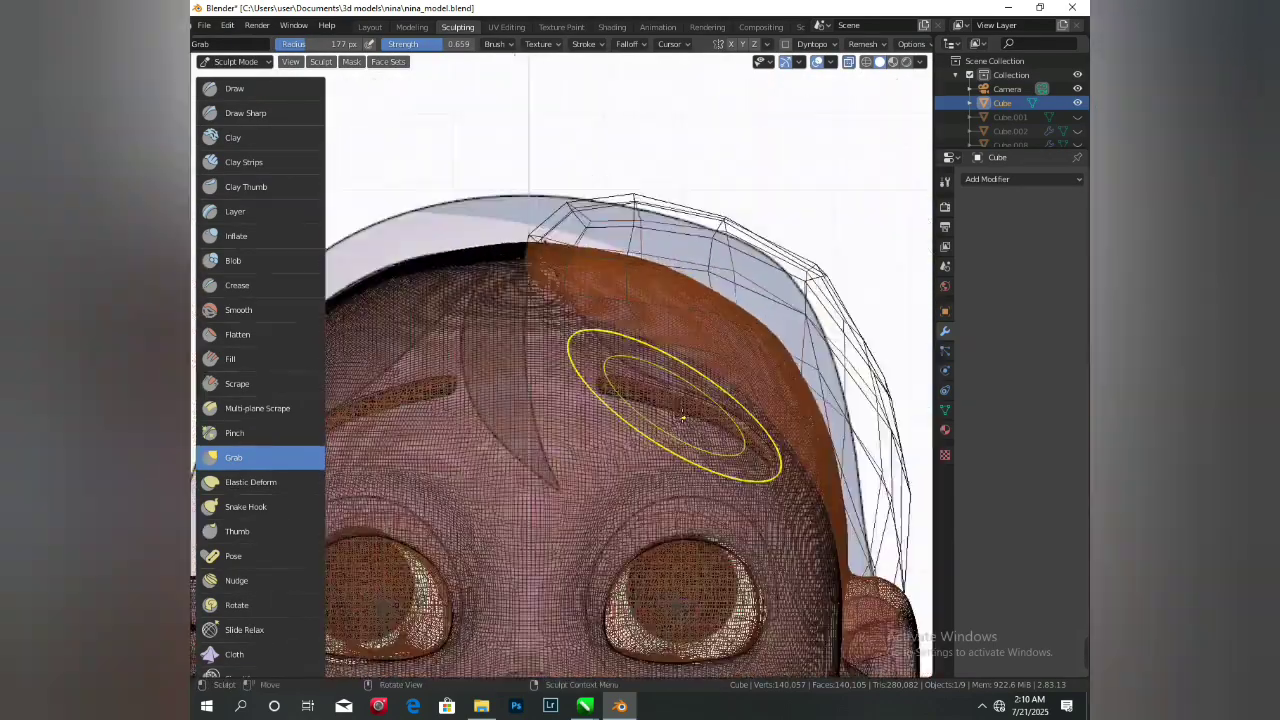
left_click(372, 28)
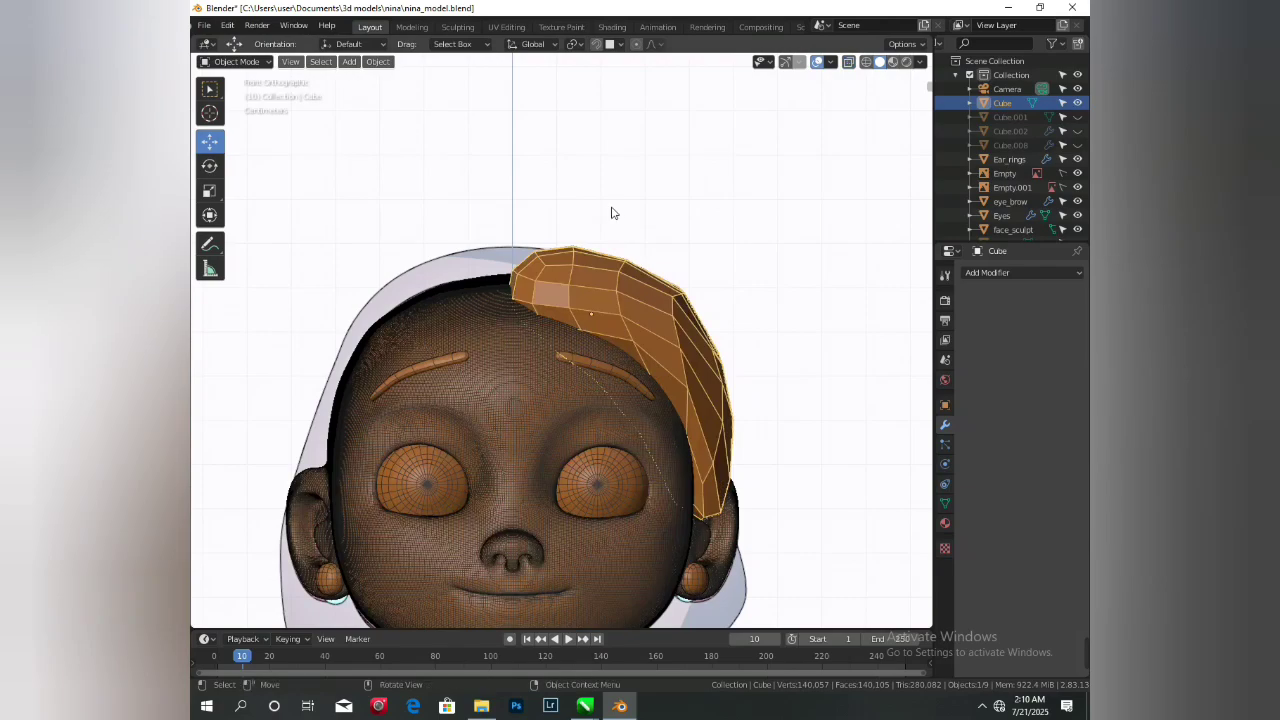
key("alt+a")
key("shift+a")
mouse_move(530, 359)
left_click(583, 374)
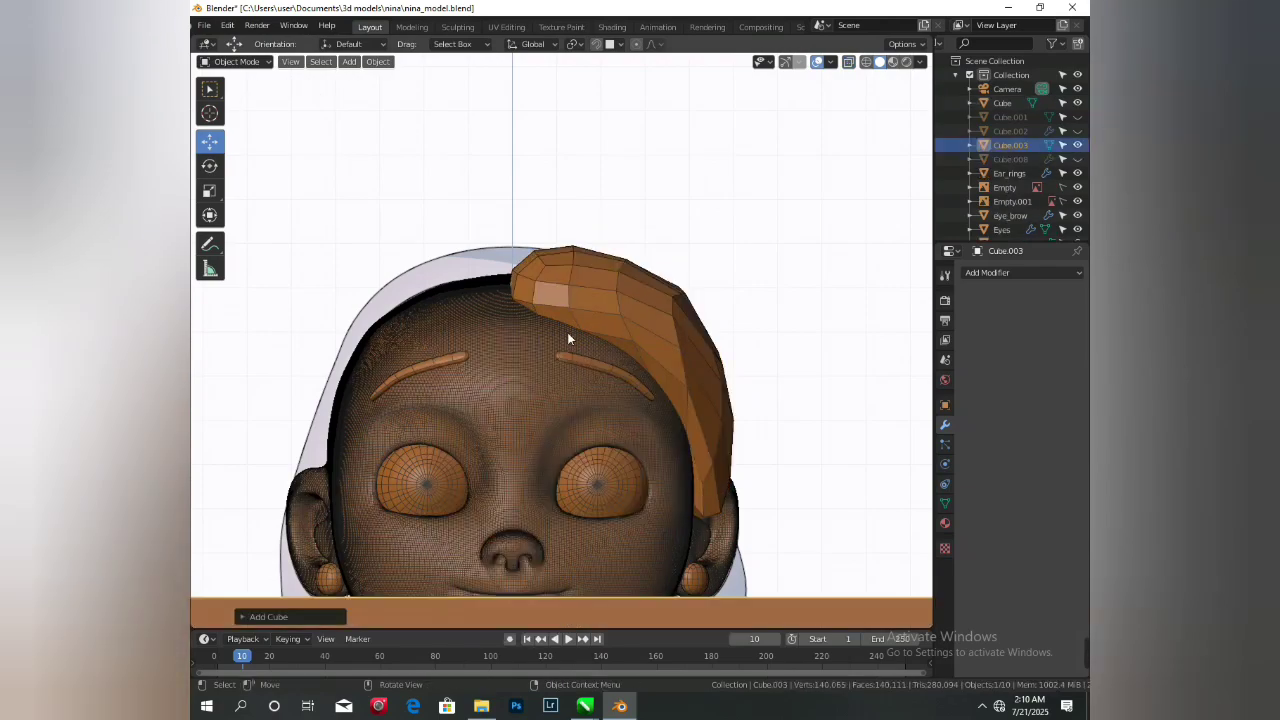
- Scale the new cube down and place it above the top of the head in front view
scroll(586, 475, "down", 5)
key("s")
left_click(553, 470)
scroll(549, 400, "up", 3)
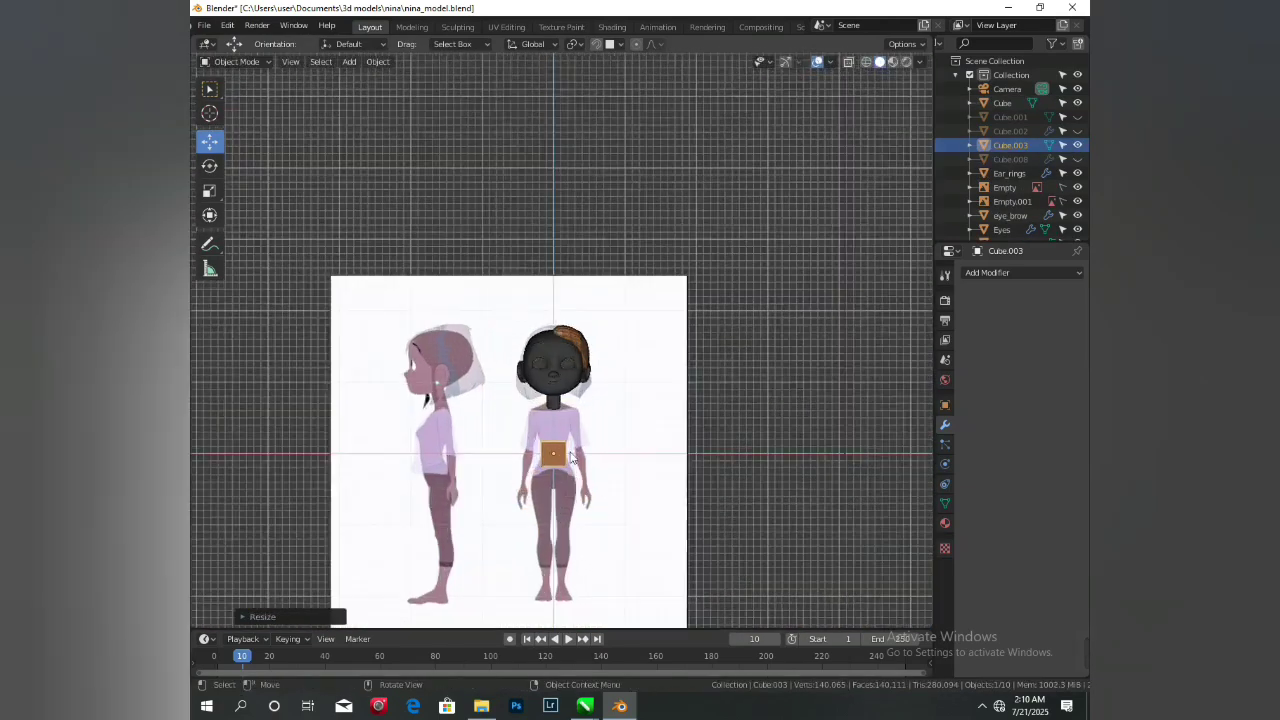
key("g")
left_click(574, 259)
scroll(585, 340, "up", 7)
key("s")
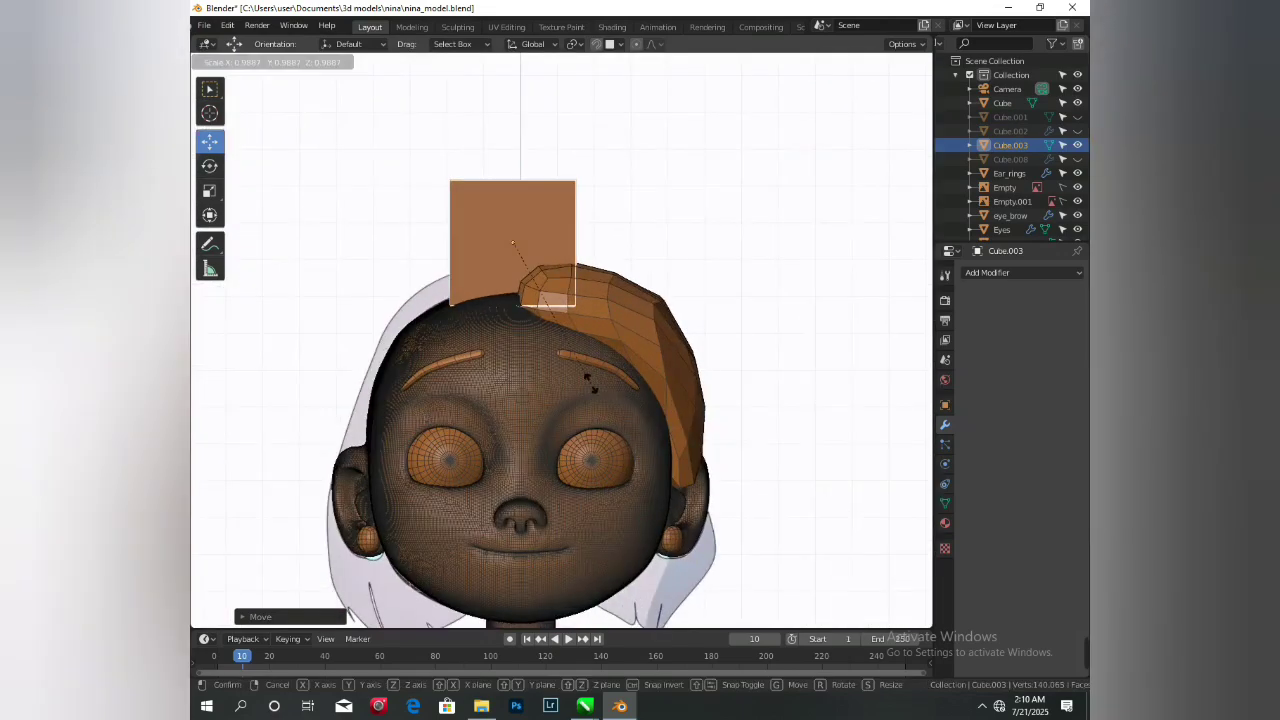
left_click(566, 357)
- Adjust the cube's position above the hairline in front view and move it forward over the forehead in side view
scroll(516, 340, "up", 3)
scroll(508, 276, "up", 2)
key("g")
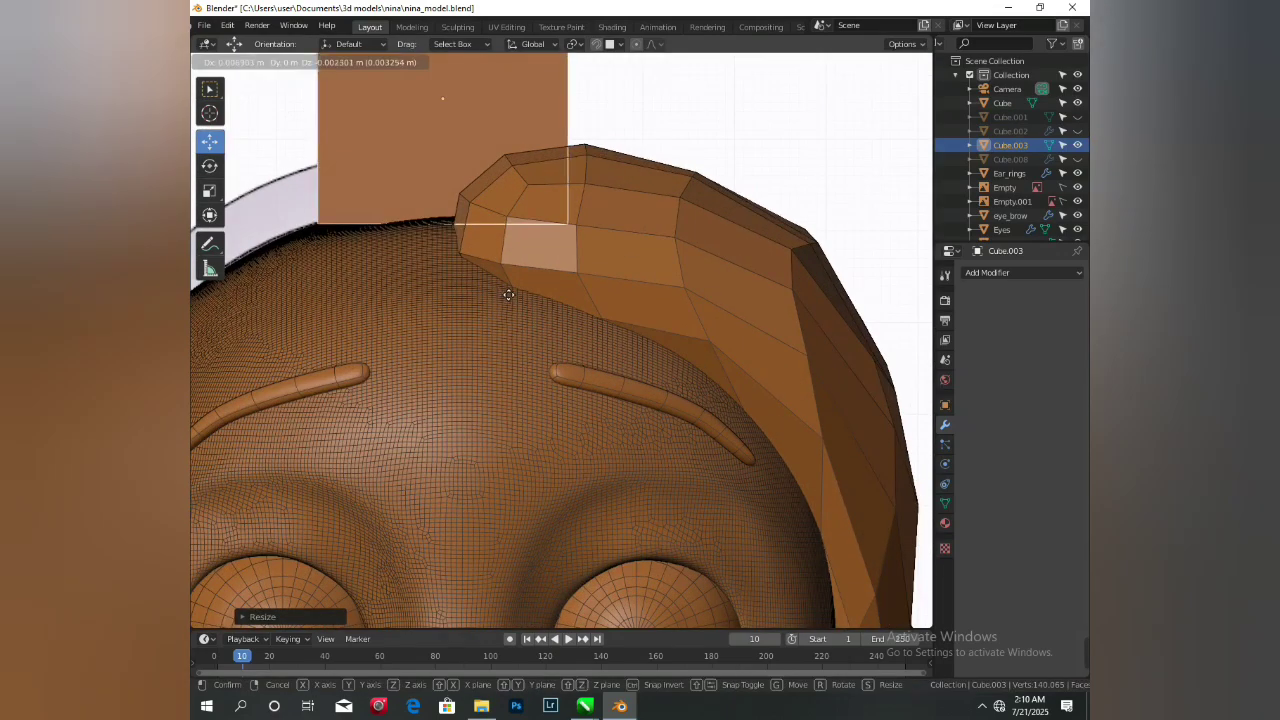
left_click(511, 298)
scroll(517, 348, "down", 6)
middle_click_drag(517, 350, 430, 369)
key("KP_3")
scroll(590, 305, "up", 2)
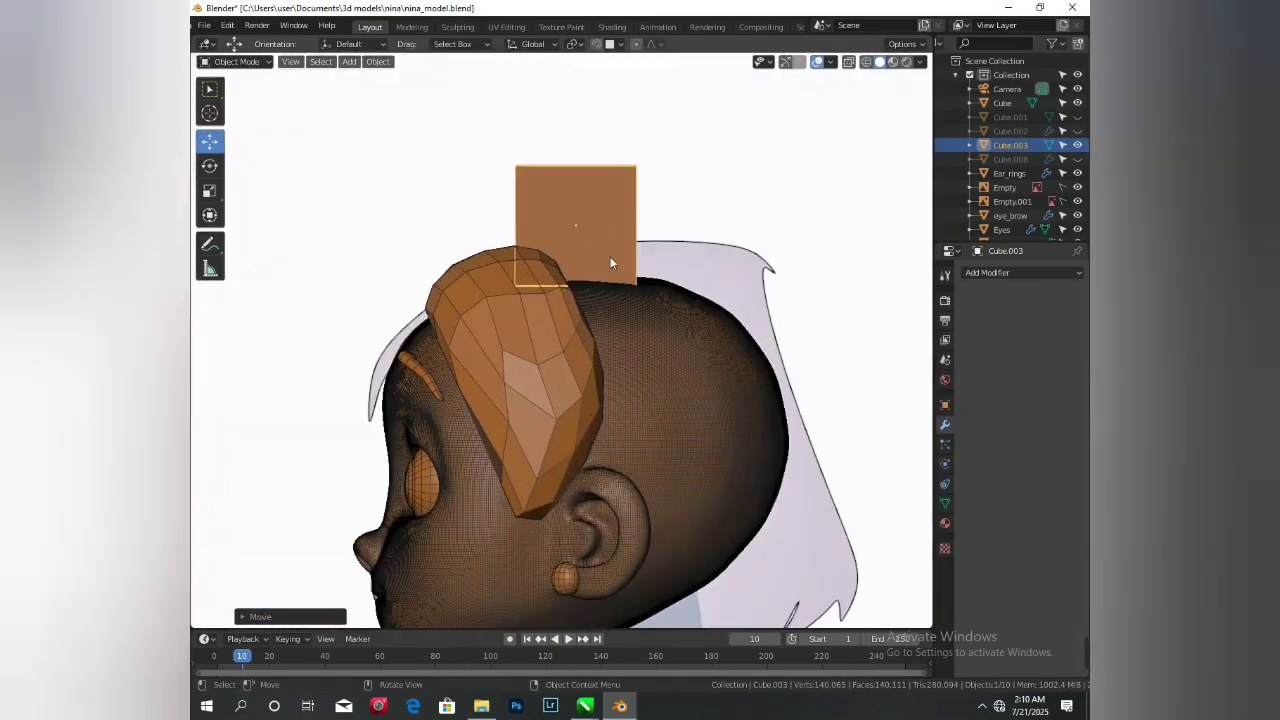
key("g")
left_click(447, 295)
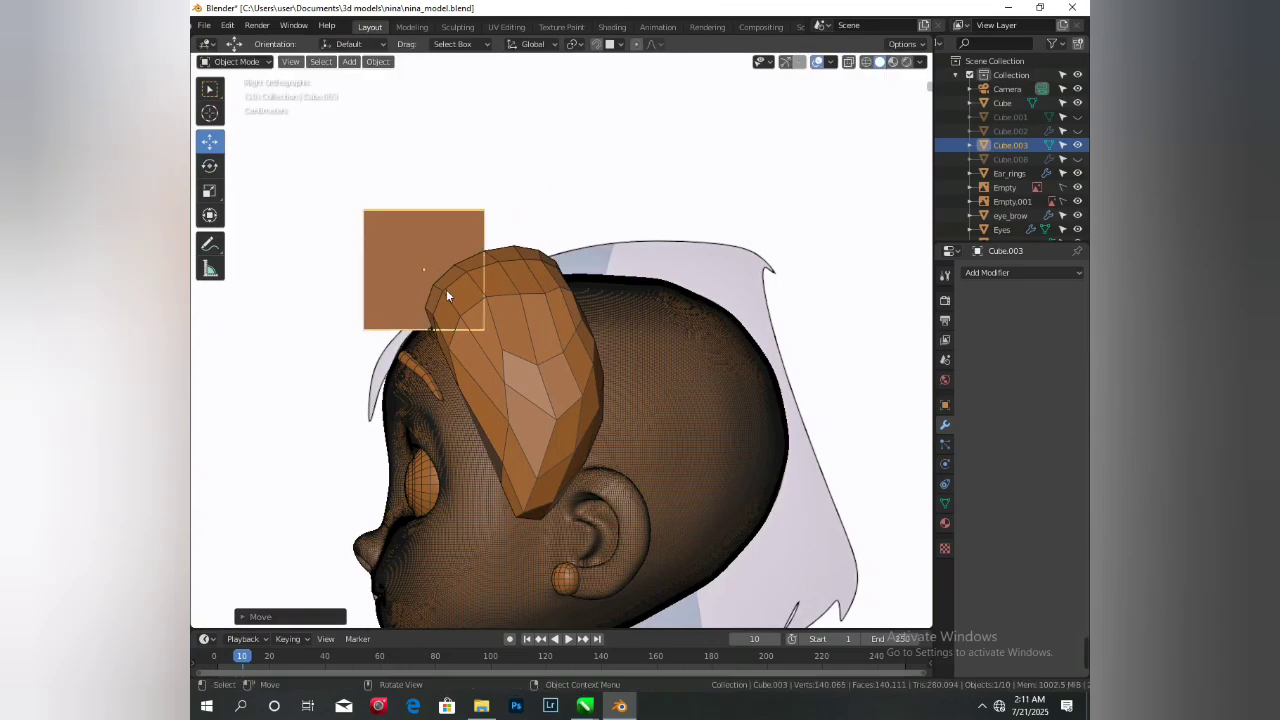
- Tilt the cube to follow the forehead's slope, move it in front of the hair lock and scale it down
key("Tab")
key("Tab")
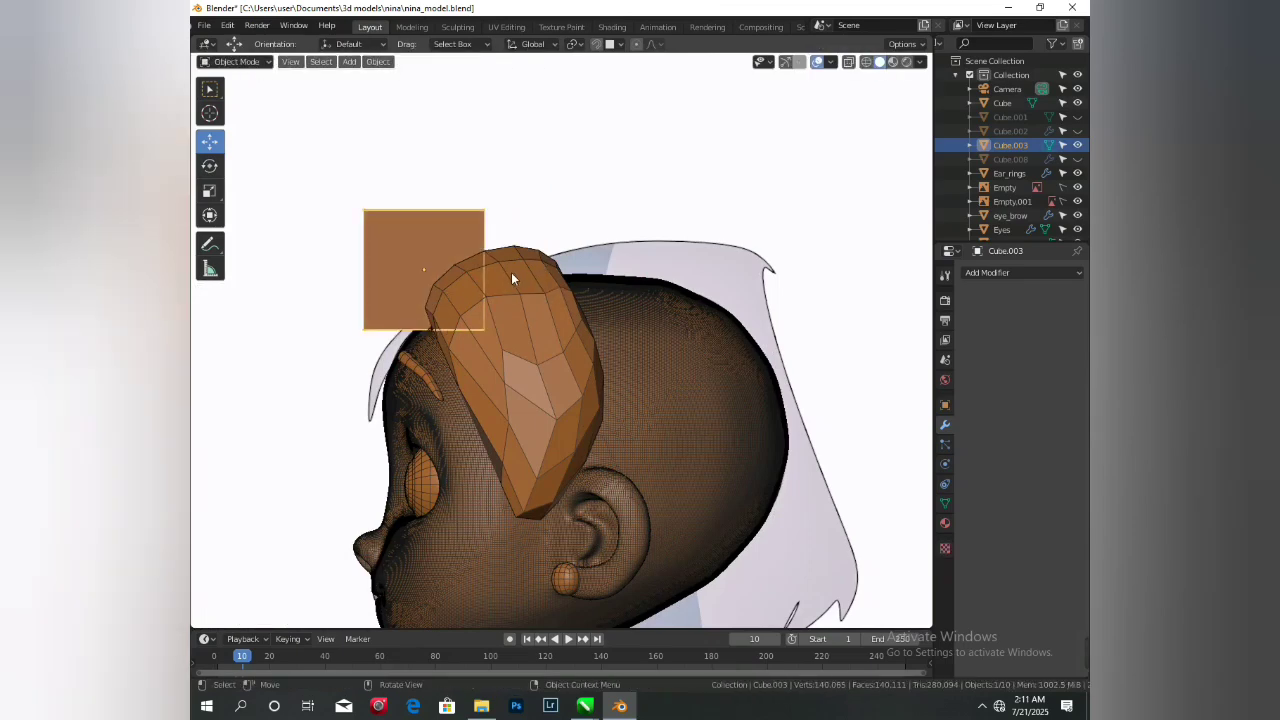
key("r")
left_click(477, 257)
key("g")
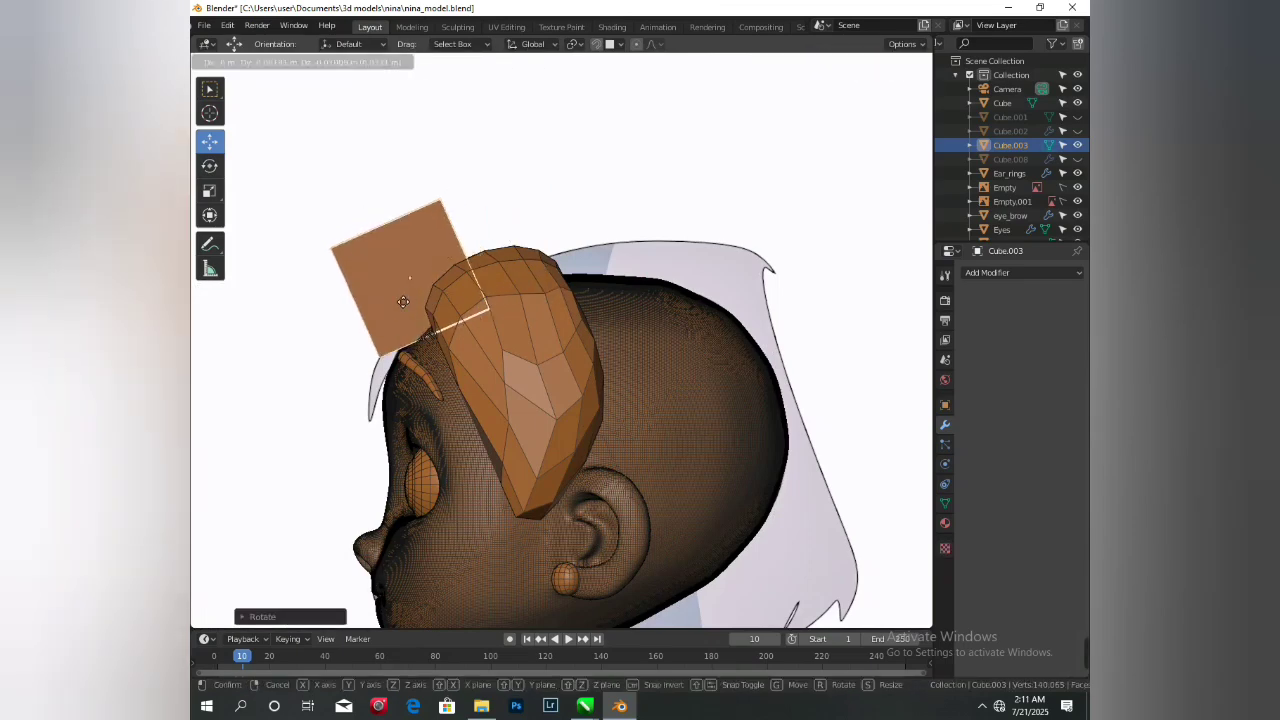
left_click(373, 323)
key("s")
left_click(451, 345)
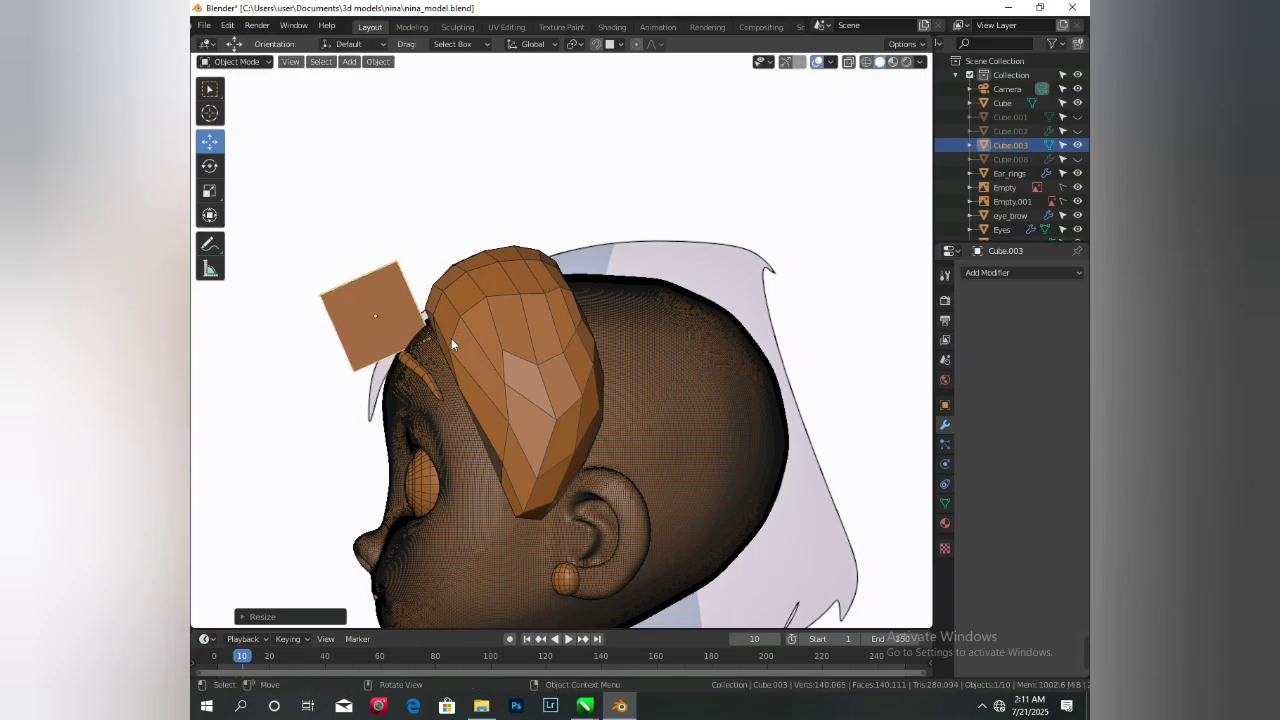
- Add a level 2 Subdivision Surface modifier to the cube and enter Edit Mode
key("Tab")
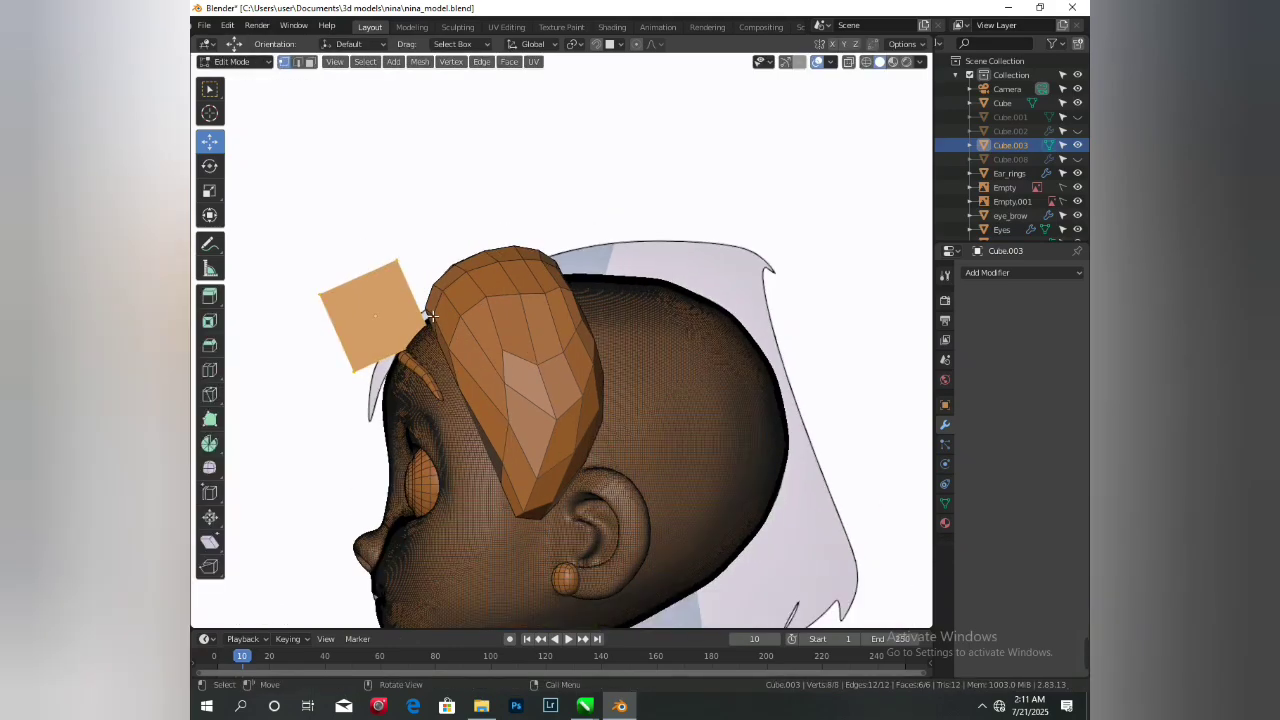
key("Tab")
key("ctrl+2")
scroll(428, 316, "up", 1)
key("Tab")
- Extrude the cube's rear face twice backward over the top of the head and move the end onto the scalp
middle_click_drag(427, 316, 376, 350)
key("3")
left_click(396, 265)
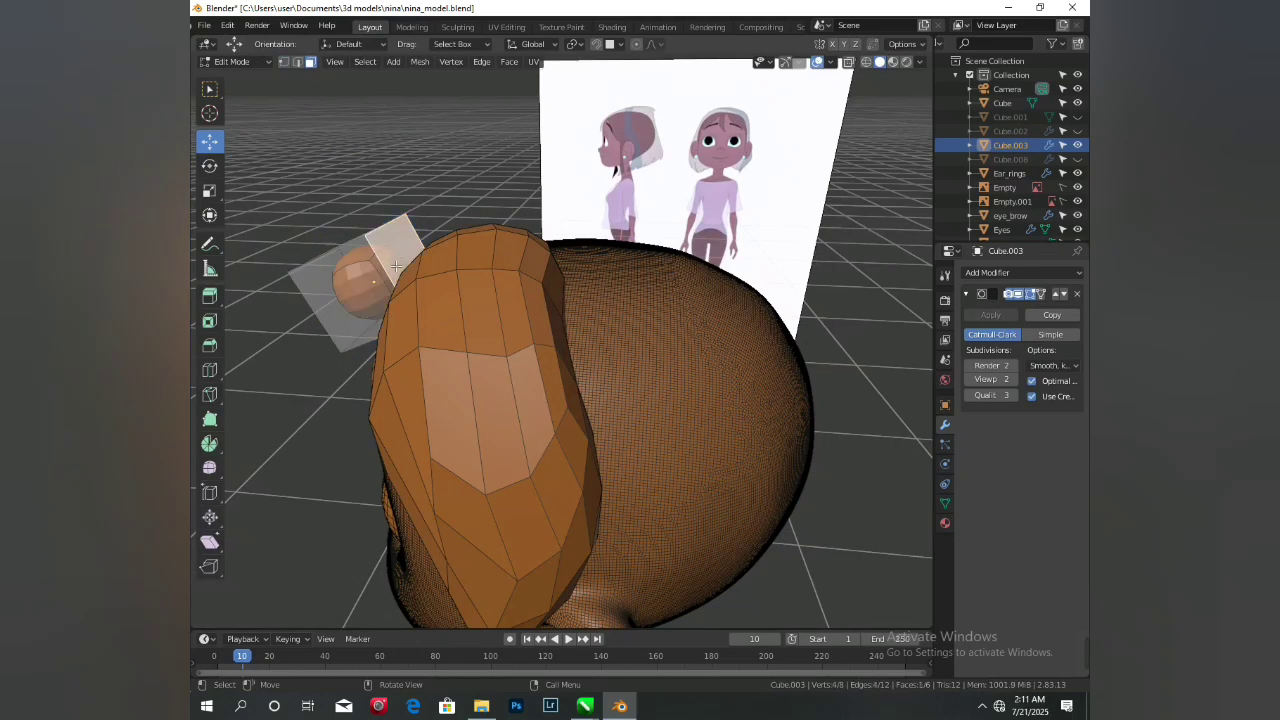
key("KP_3")
right_click(409, 239, "ctrl")
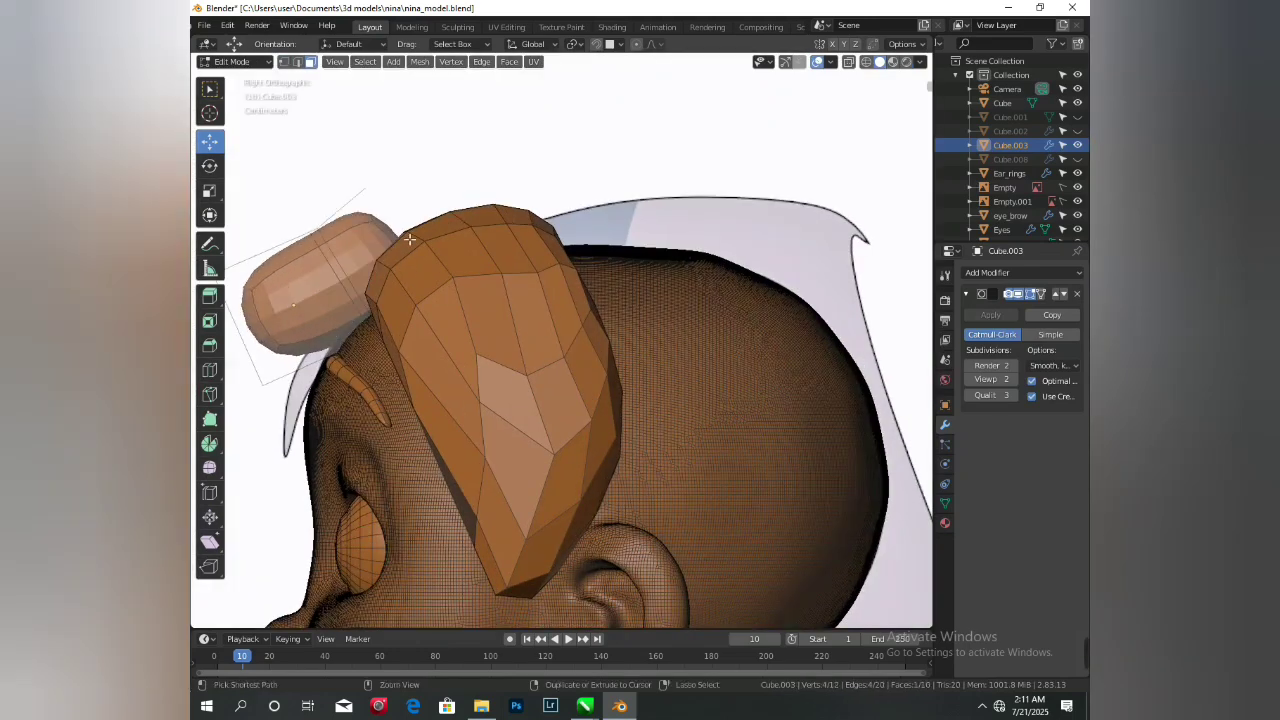
right_click(500, 220, "ctrl")
key("g")
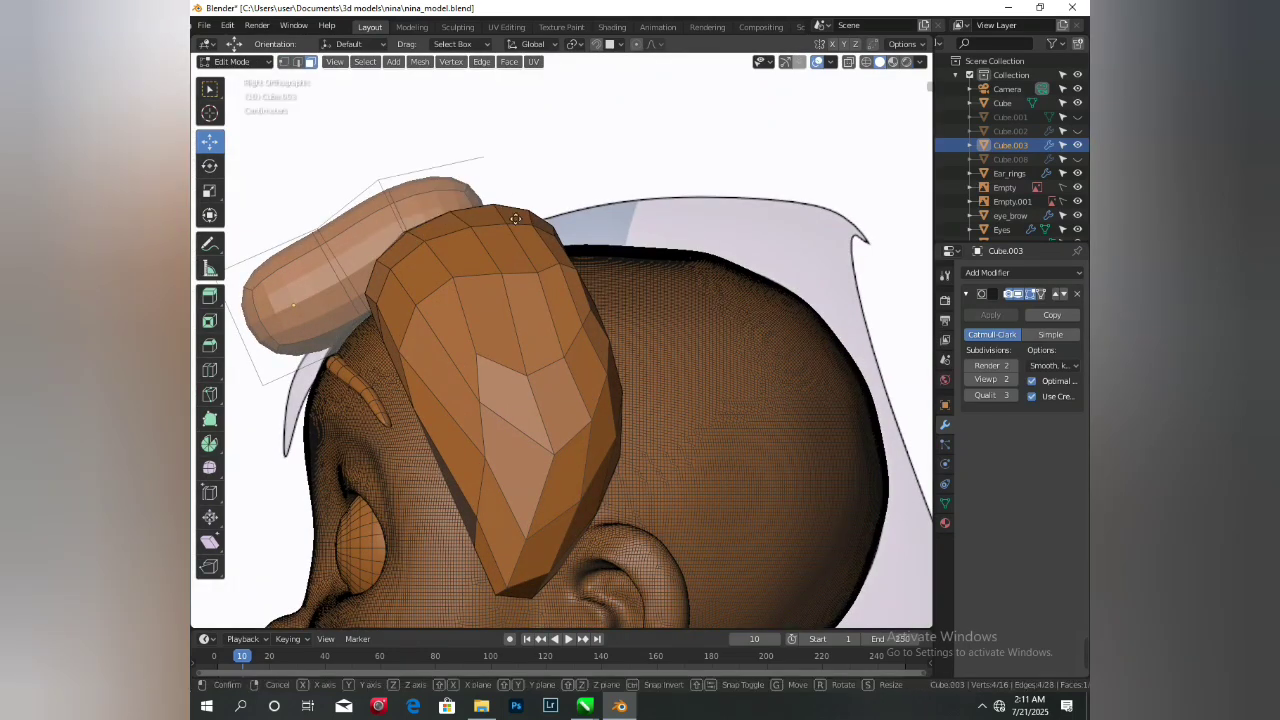
left_click(559, 254)
middle_click_drag(361, 355, 528, 396, "shift")
key("1")
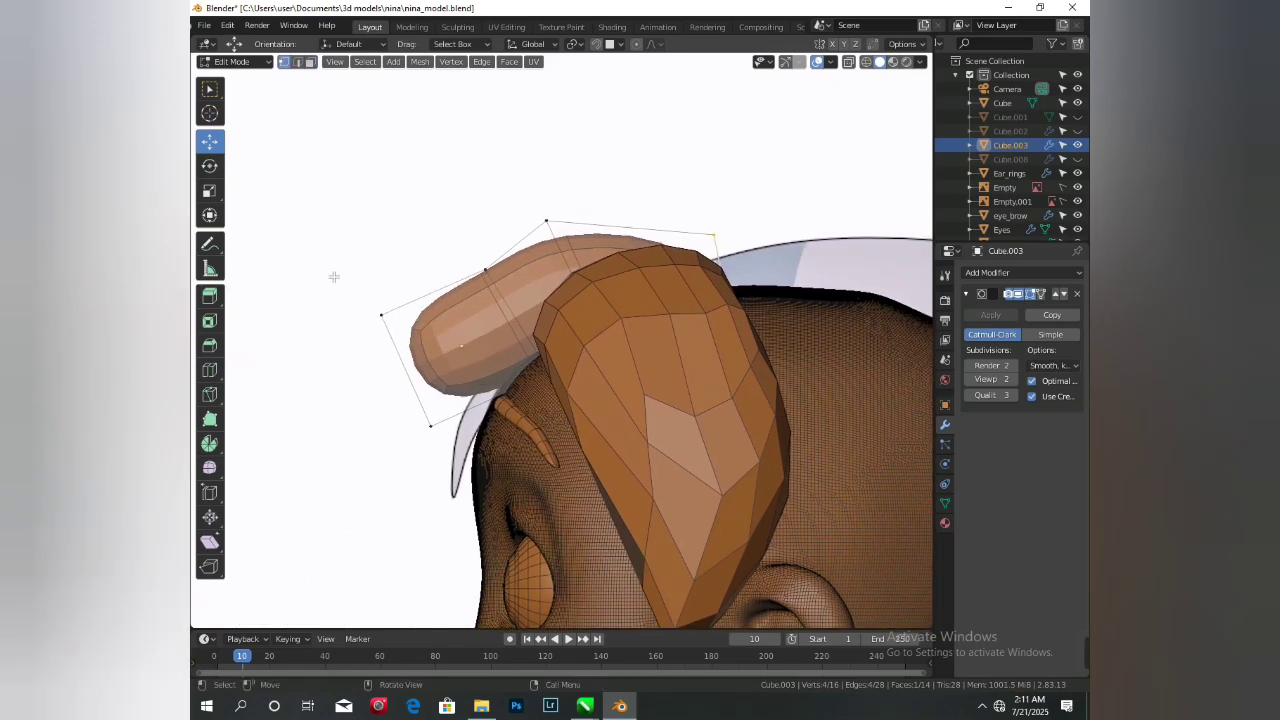
key("g")
left_click(454, 462)
right_click(454, 464)
key("ctrl+z")
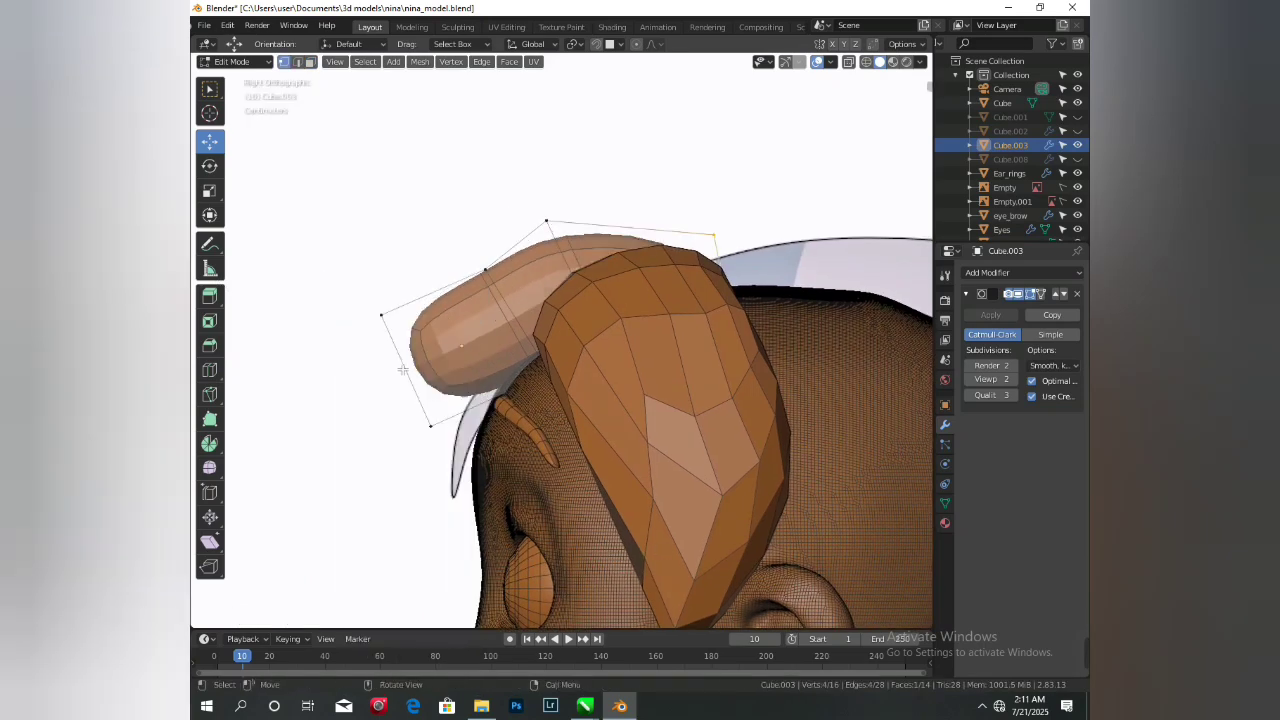
- Move the strand's front end face down over the forehead in side view, using see-through display for the selection
key("alt+z")
right_click(470, 520)
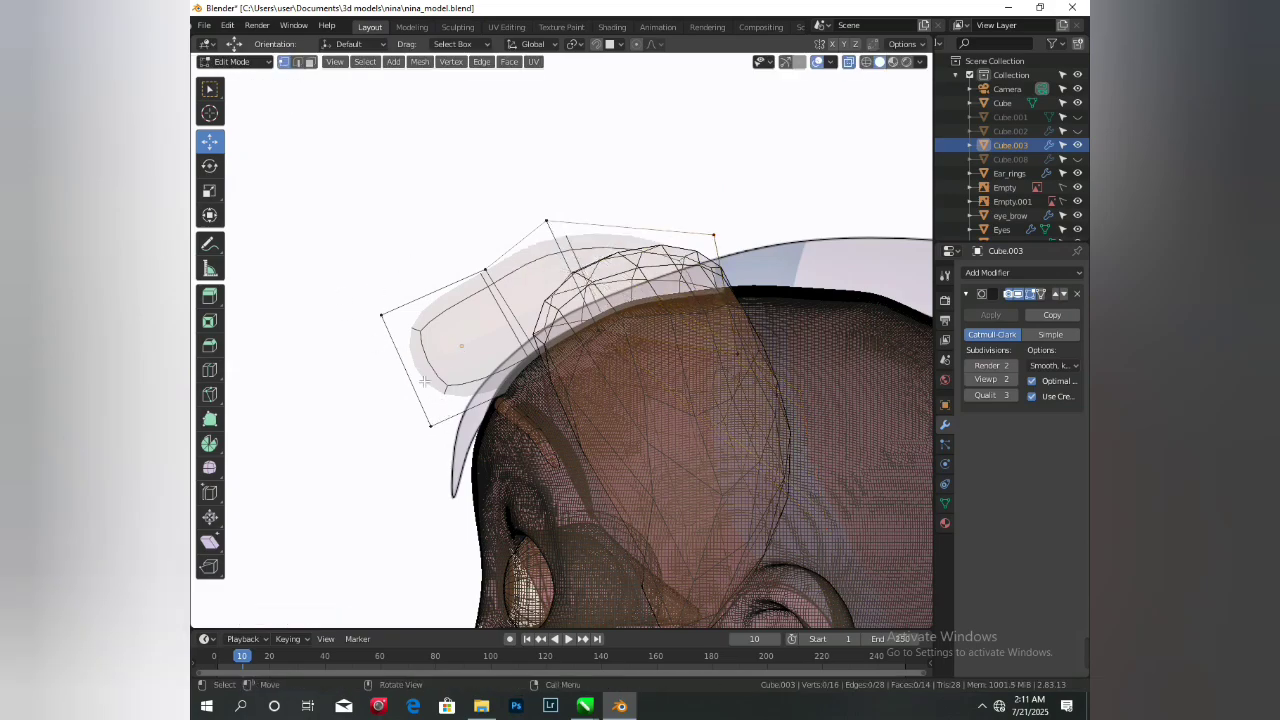
left_click(376, 312)
scroll(406, 354, "down", 3)
middle_click_drag(406, 354, 534, 409)
scroll(522, 407, "up", 3)
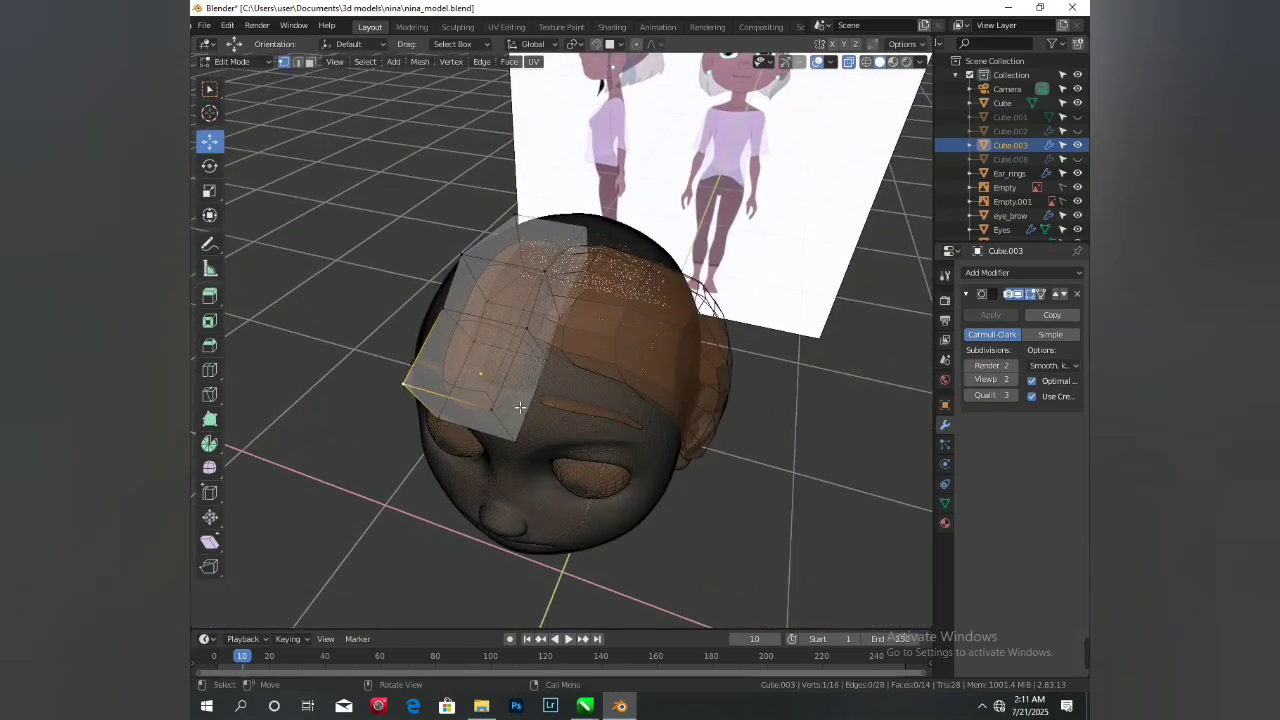
key("KP_3")
key("g")
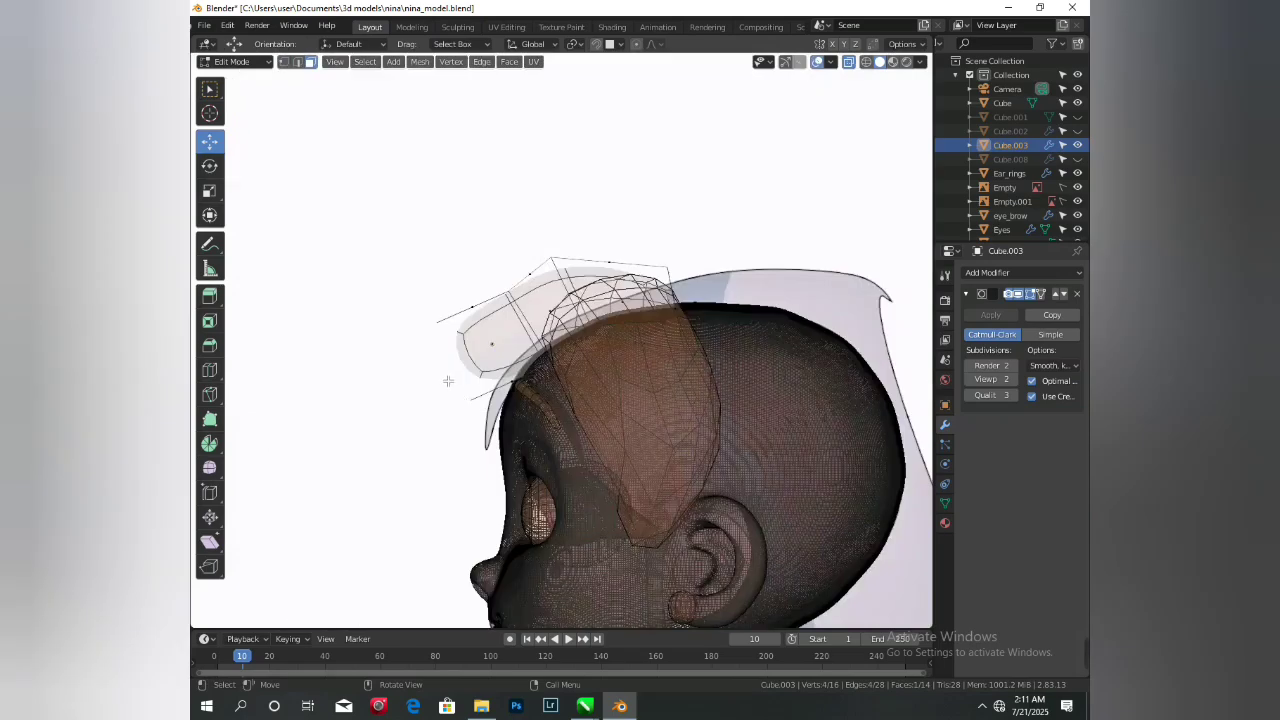
left_click(436, 494)
key("alt+z")
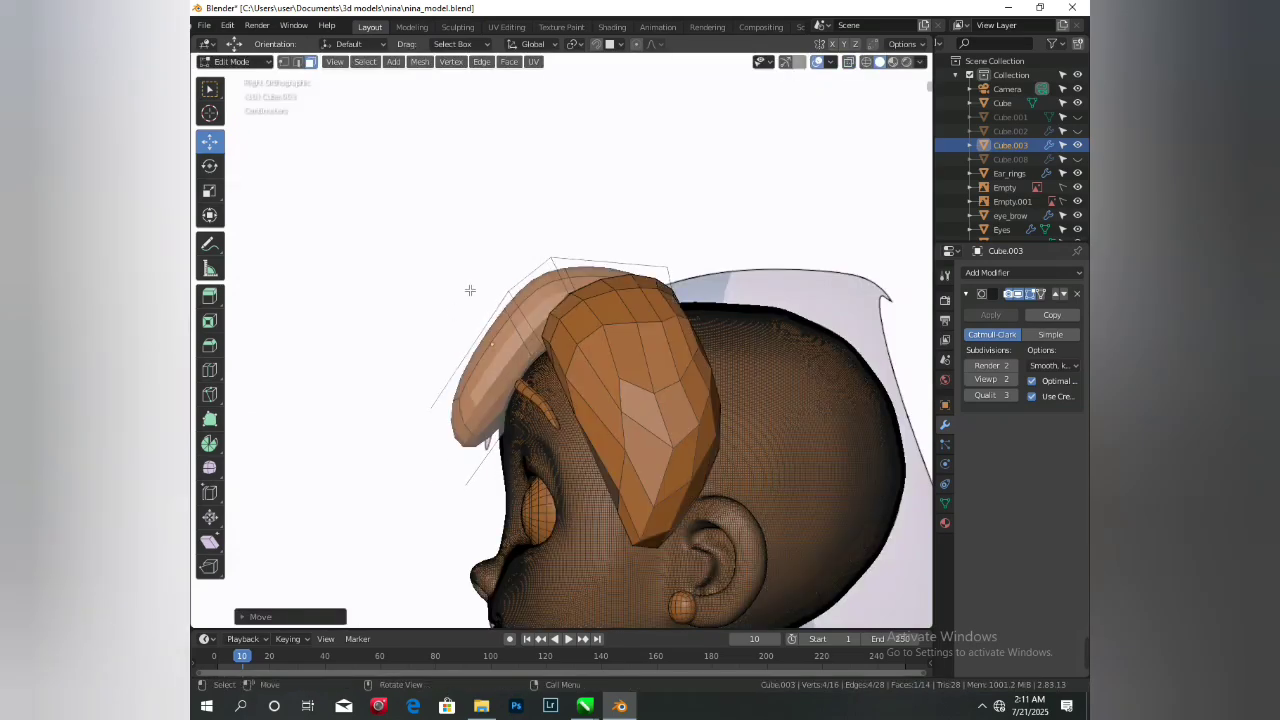
- Leave Edit Mode and apply the strand's Subdivision Surface modifier
key("Tab")
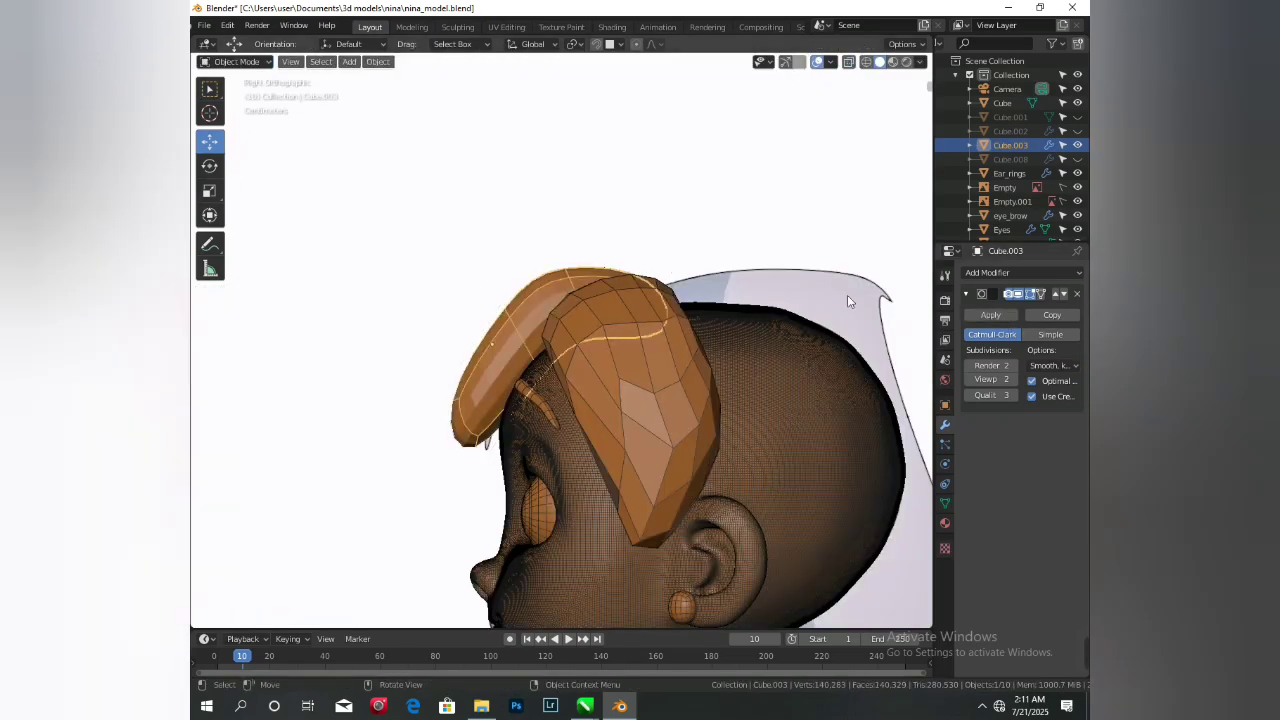
left_click(991, 315)
middle_click_drag(531, 177, 438, 100)
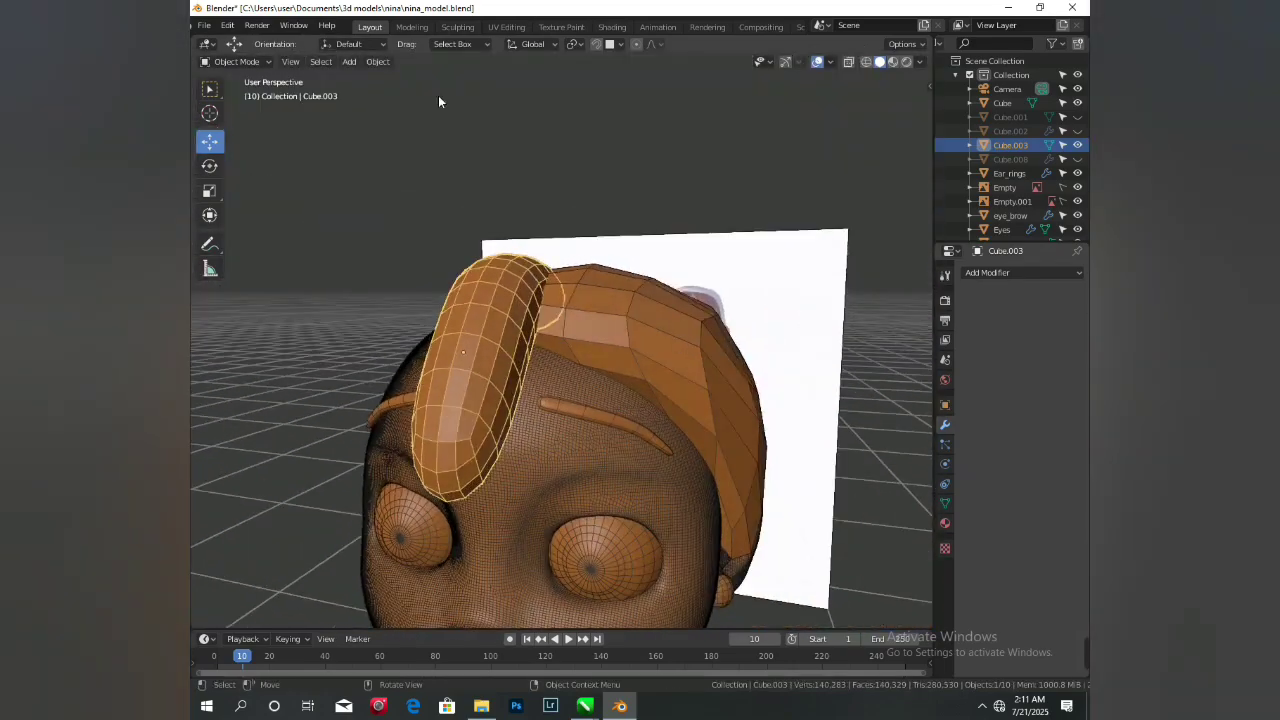
- In the Sculpting workspace, set the Grab radius to 345 px and curve the strand's lower tip sideways along the front reference
left_click(459, 28)
scroll(536, 470, "up", 3)
key("f")
left_click(803, 488)
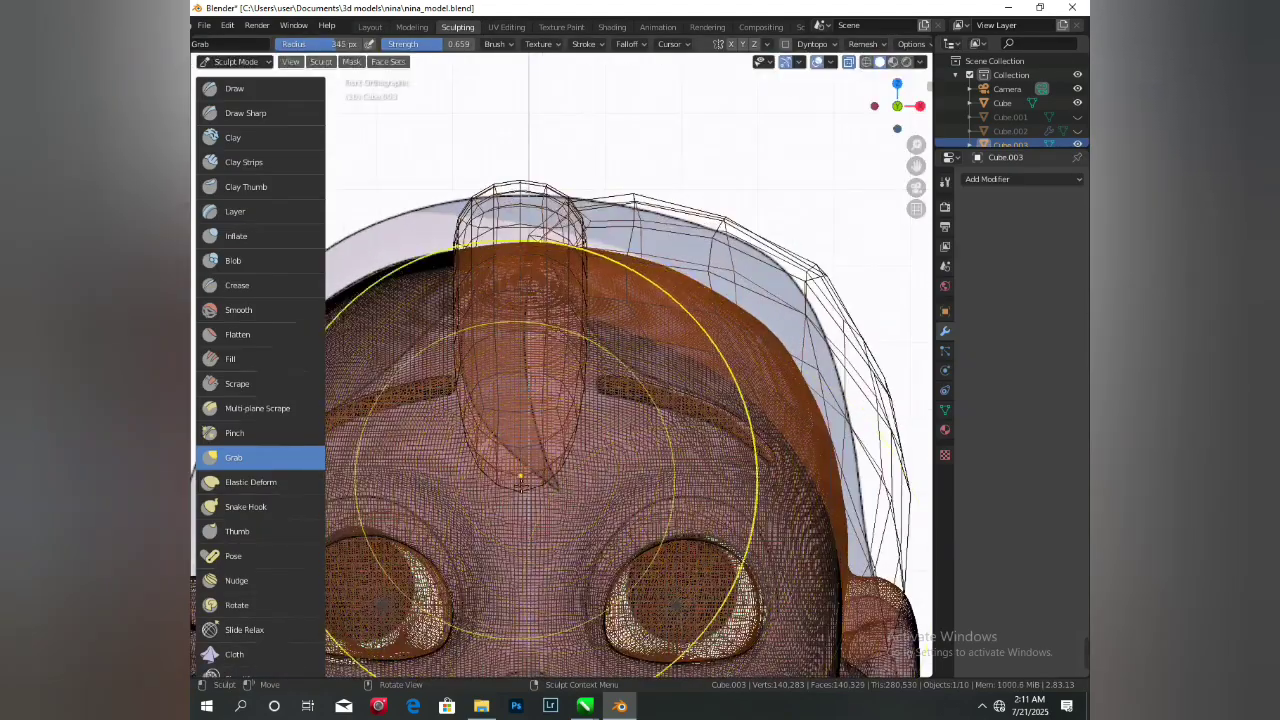
left_click_drag(521, 485, 577, 518)
left_click_drag(552, 366, 533, 354)
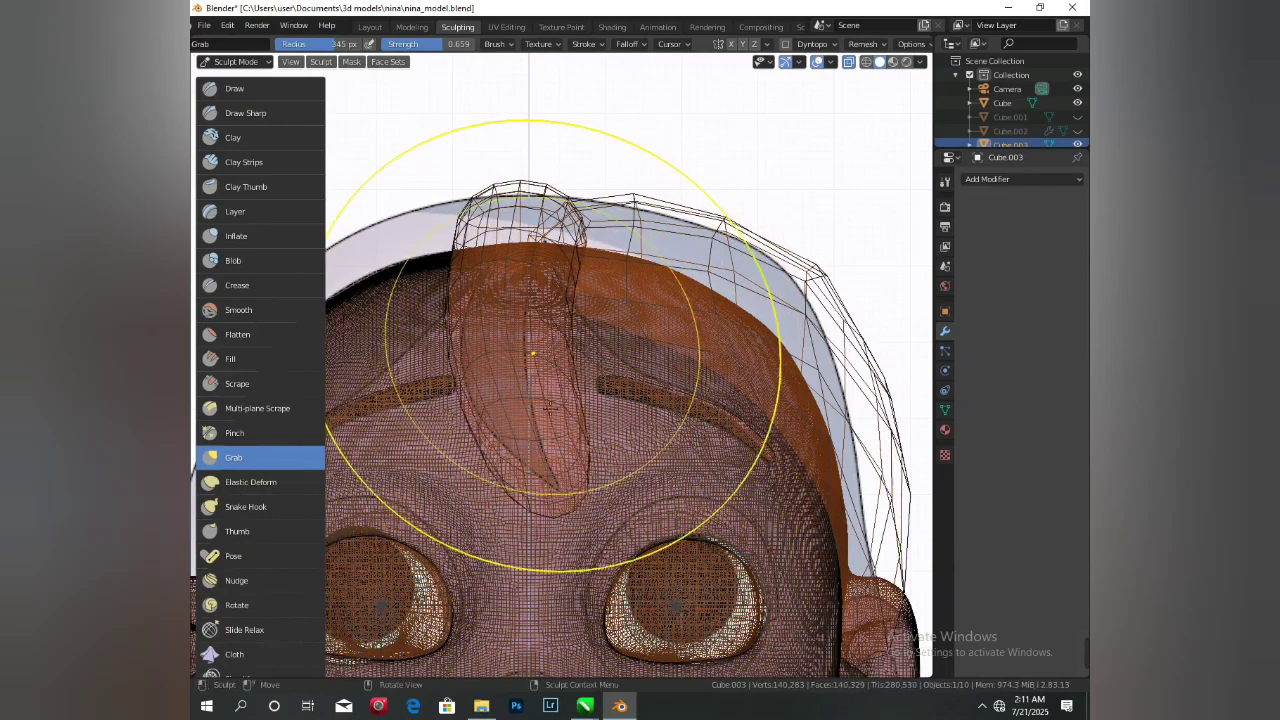
- Turn off see-through display, set the Grab radius to 227 px and bend the strand's middle and lower half
key("alt+z")
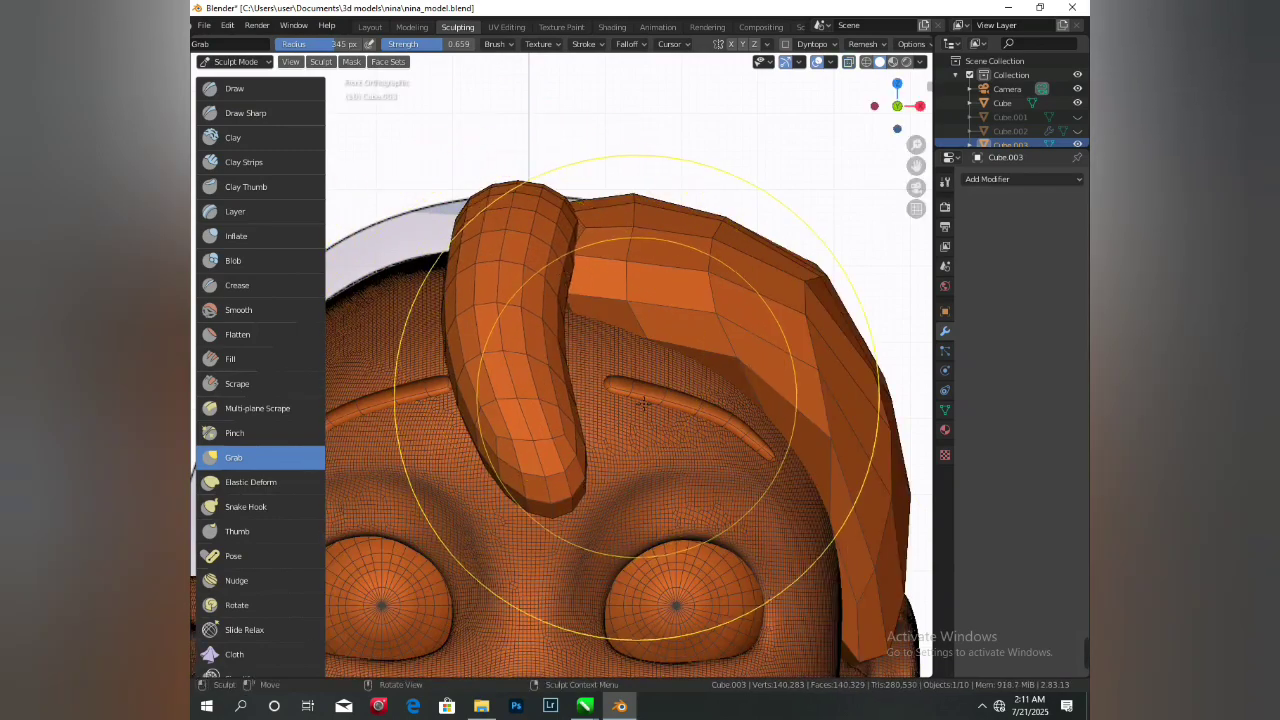
key("f")
left_click(561, 383)
left_click_drag(567, 341, 551, 329)
left_click_drag(524, 468, 531, 464)
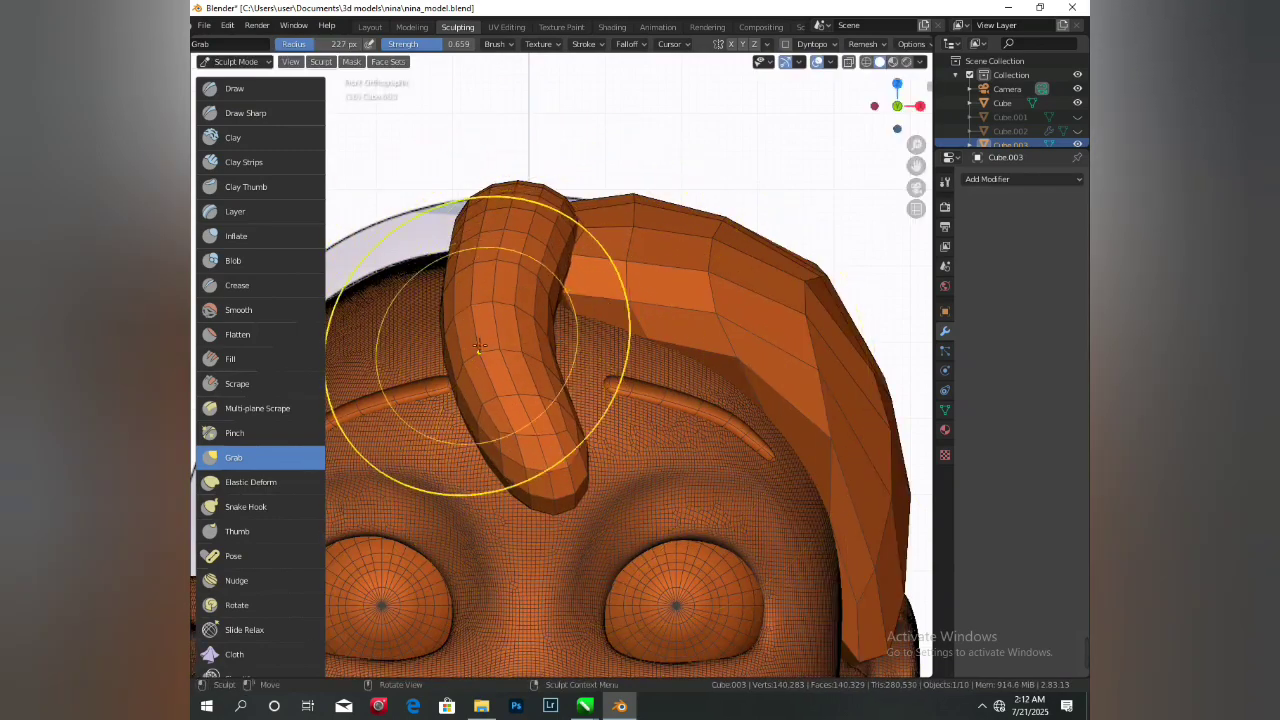
- Set the Grab radius to 298 px and nudge the top of the forehead strand sideways in front view
key("f")
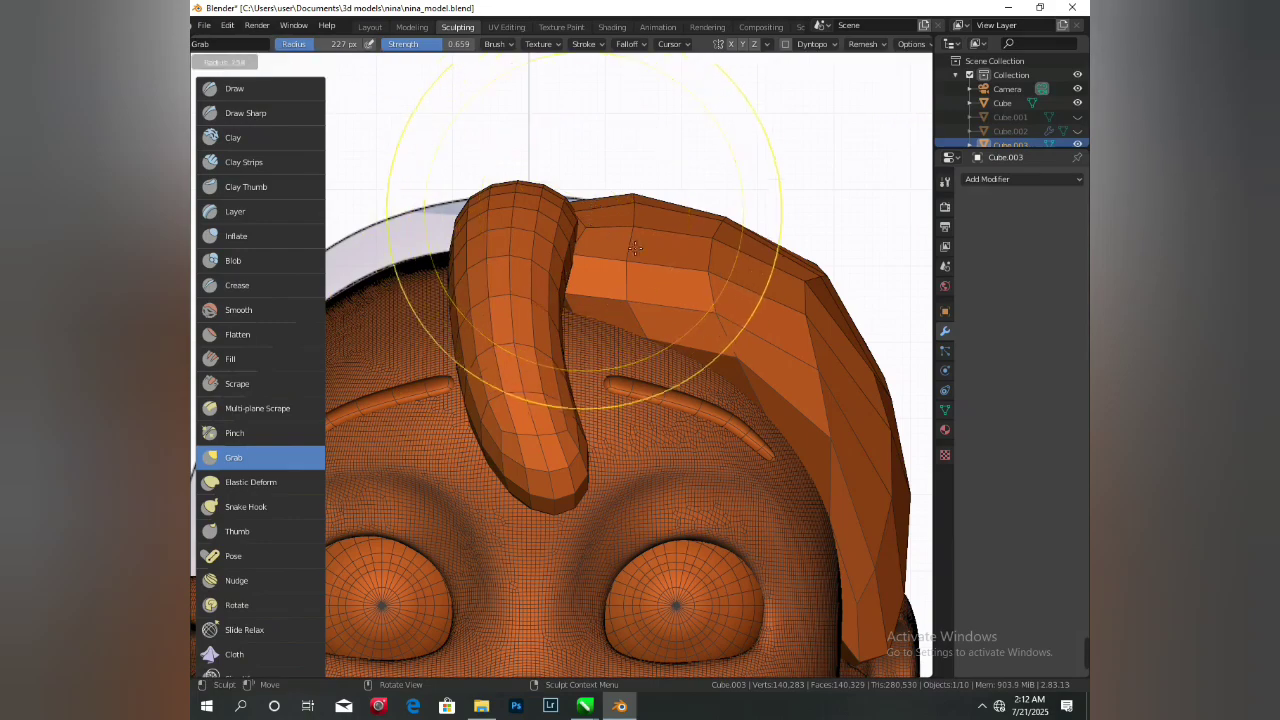
left_click(635, 248)
left_click_drag(567, 208, 588, 204)
scroll(600, 405, "down", 3)
mouse_move(605, 415)
middle_mouse_down()
mouse_move(540, 438)
mouse_move(430, 314)
mouse_move(445, 419)
middle_mouse_up()
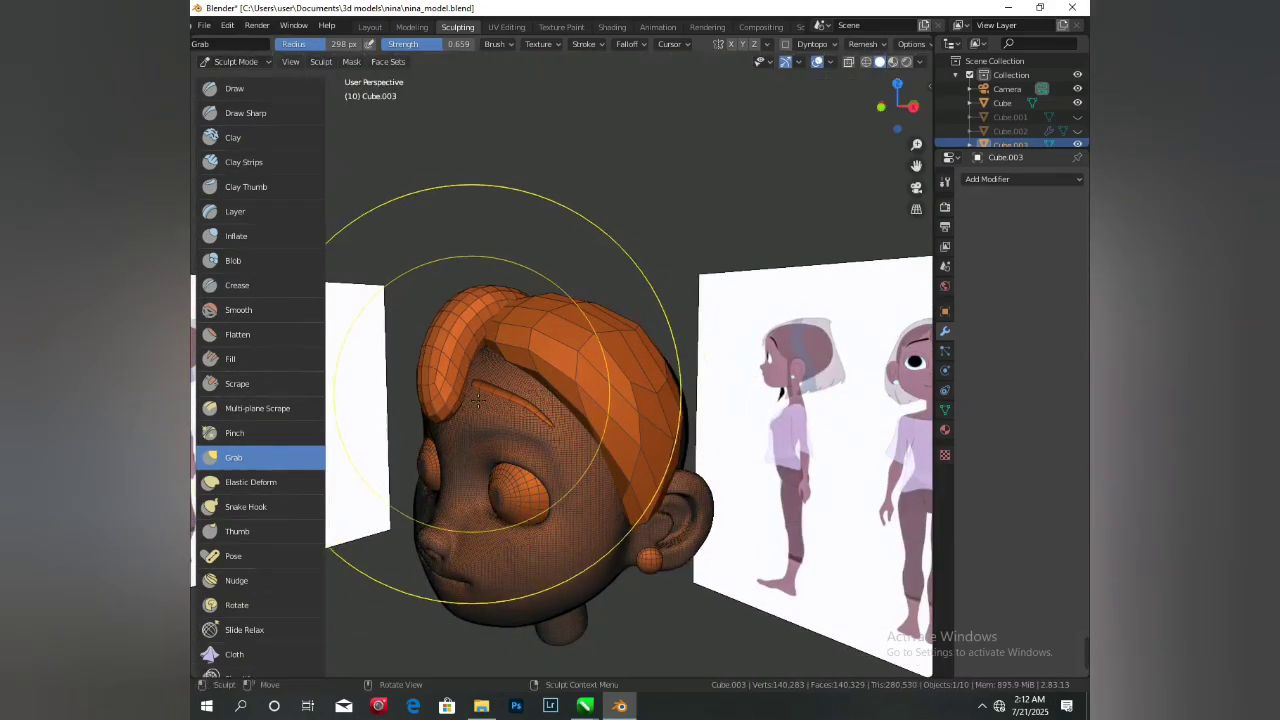
- In side view with see-through display, set the Grab radius to 200 px and pull the strand's tip down along the reference
key("KP_3")
scroll(470, 318, "up", 2)
key("alt+z")
middle_click(492, 254)
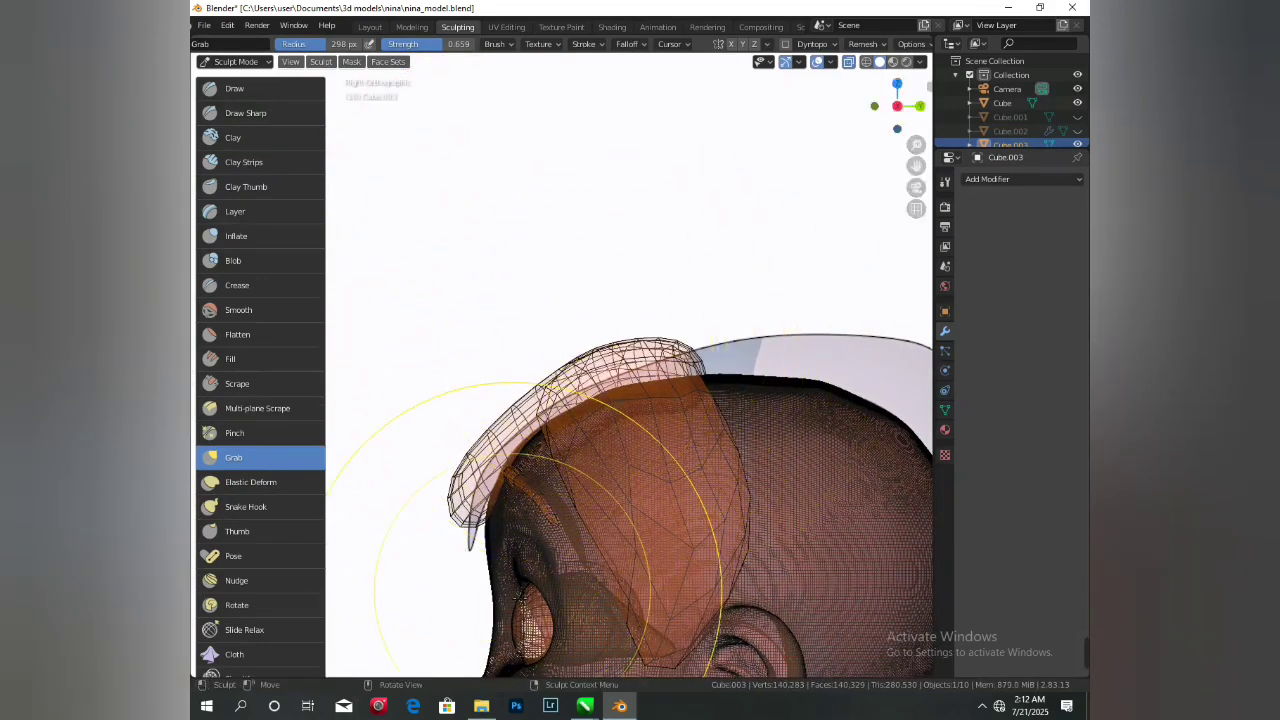
key("f")
left_click(407, 553)
left_click(478, 523)
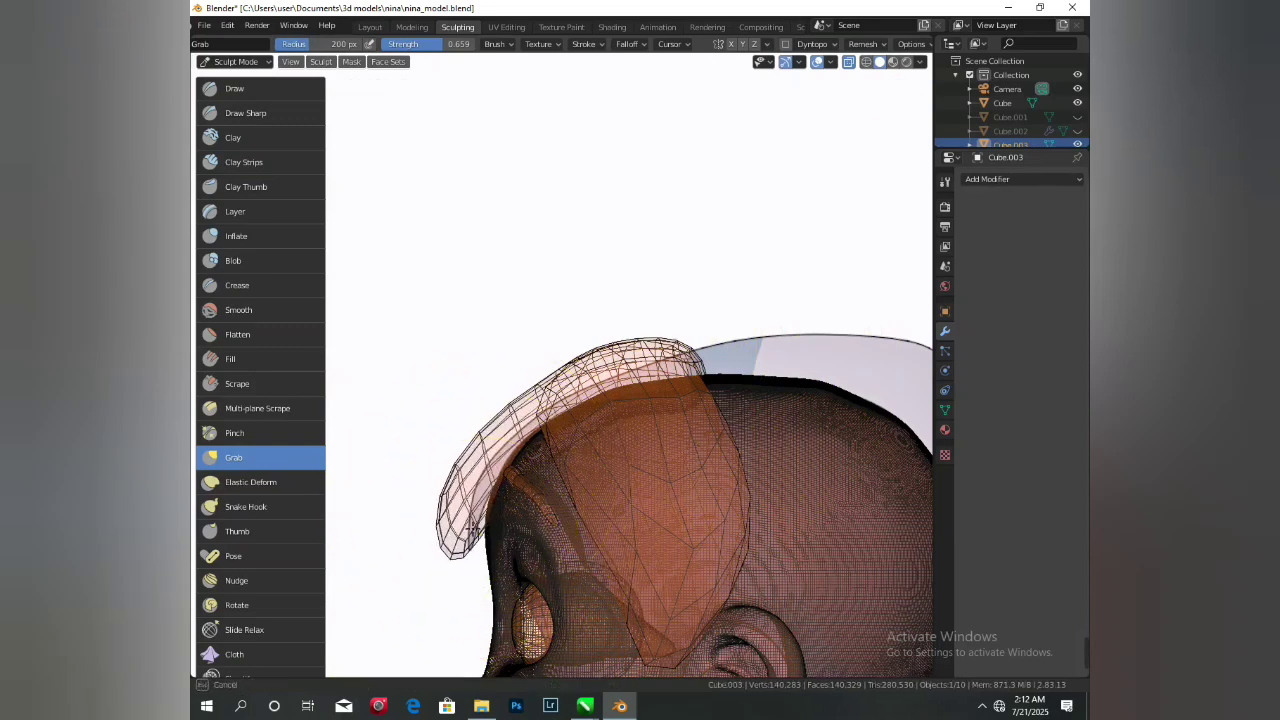
key("alt+z")
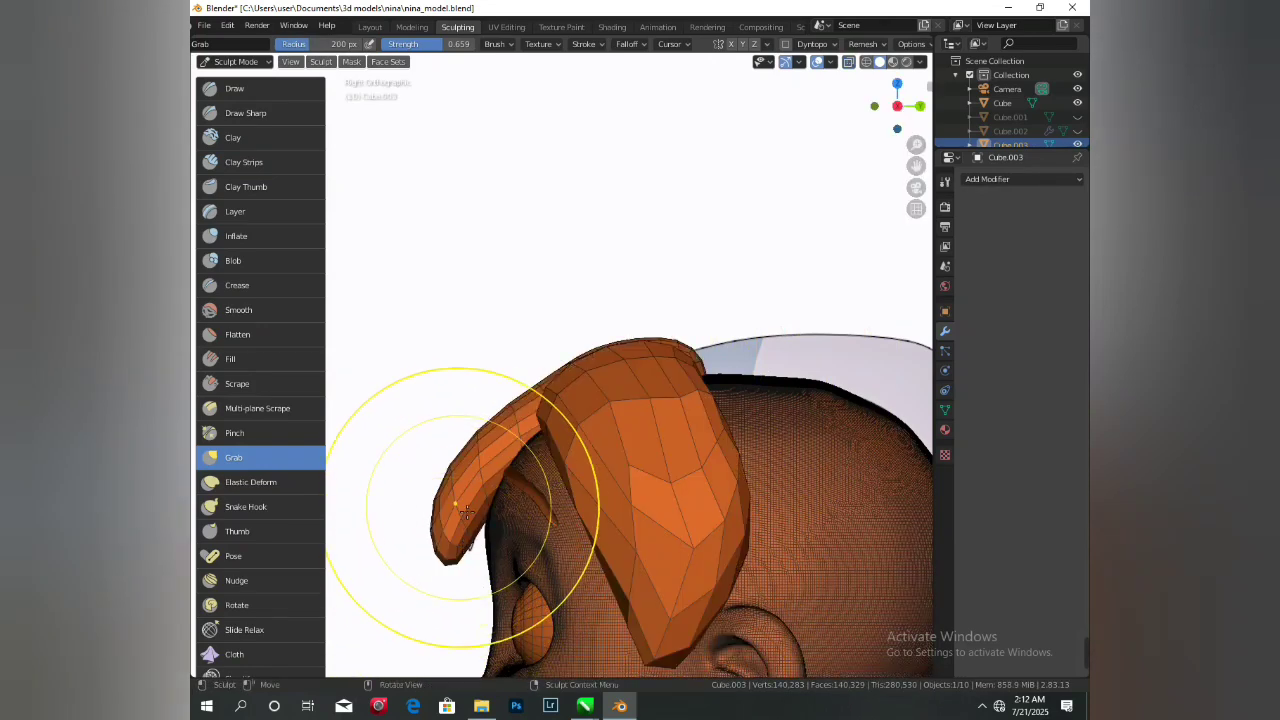
- In front view, slim and bend the strand's lower half with the Grab brush at 223 px, refining it at 175 px
middle_click_drag(488, 499, 606, 508)
scroll(606, 508, "up", 2)
key("KP_1")
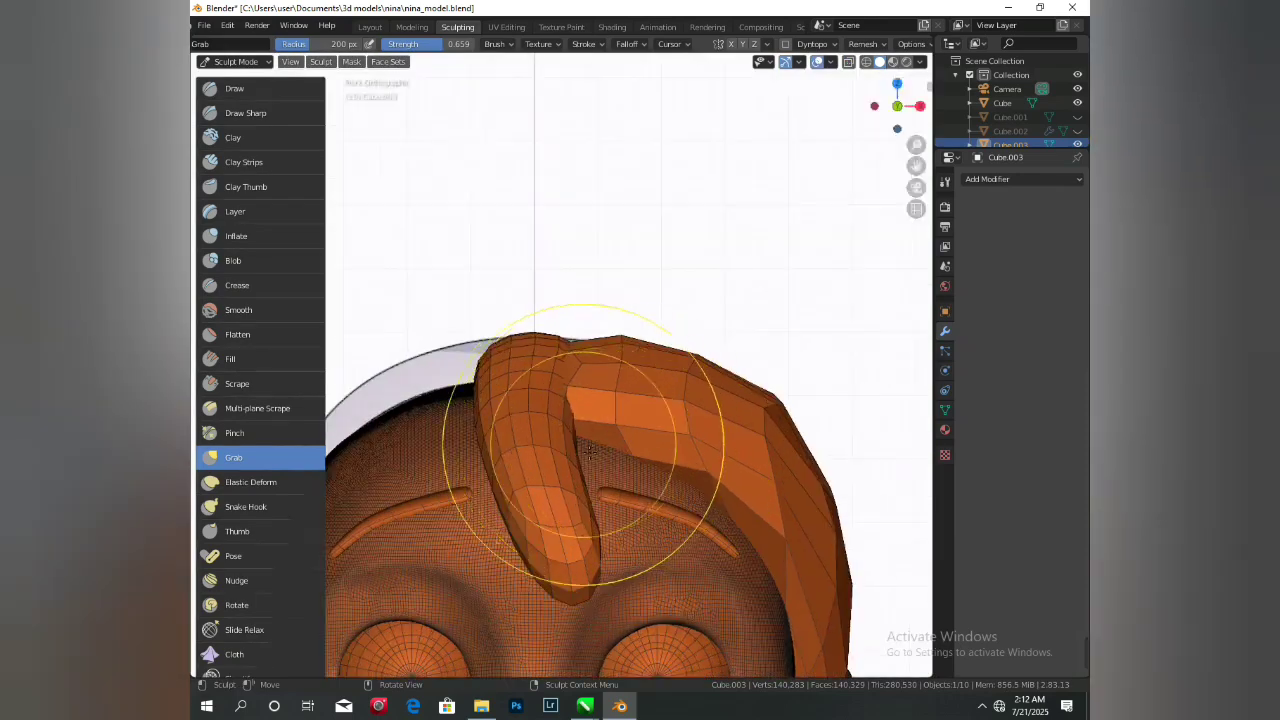
key("f")
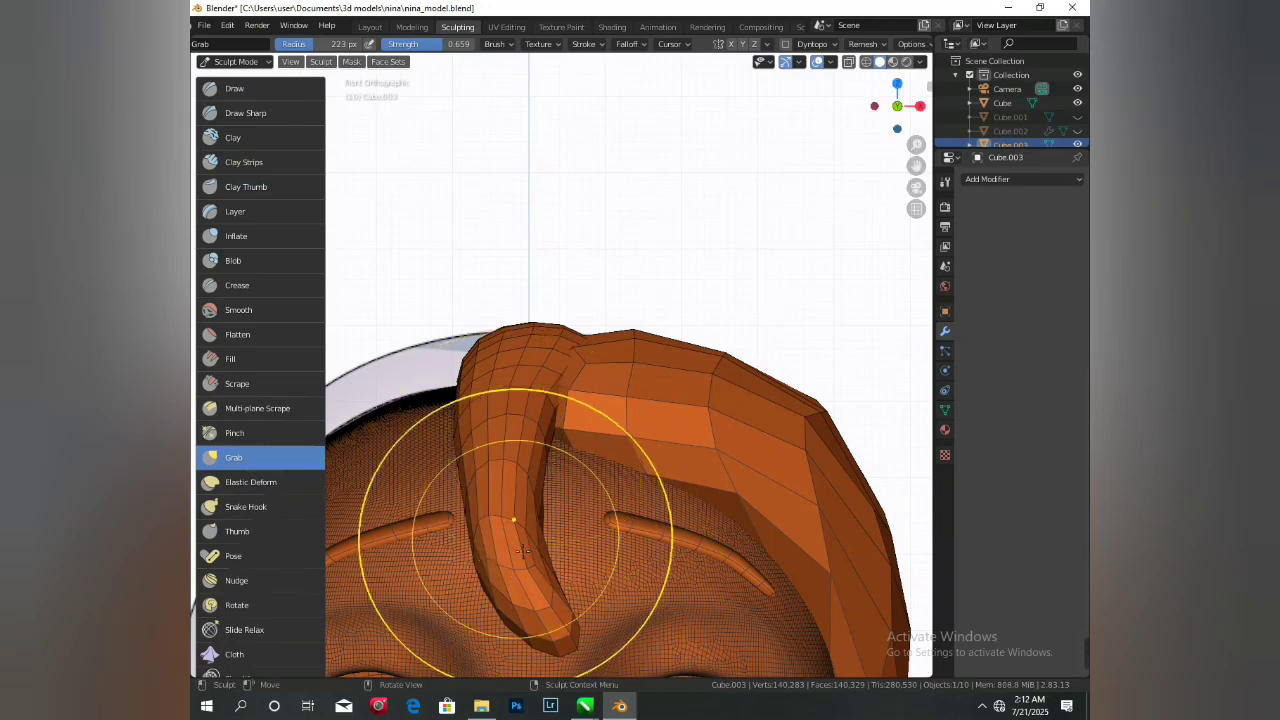
key("f")
left_click(553, 535)
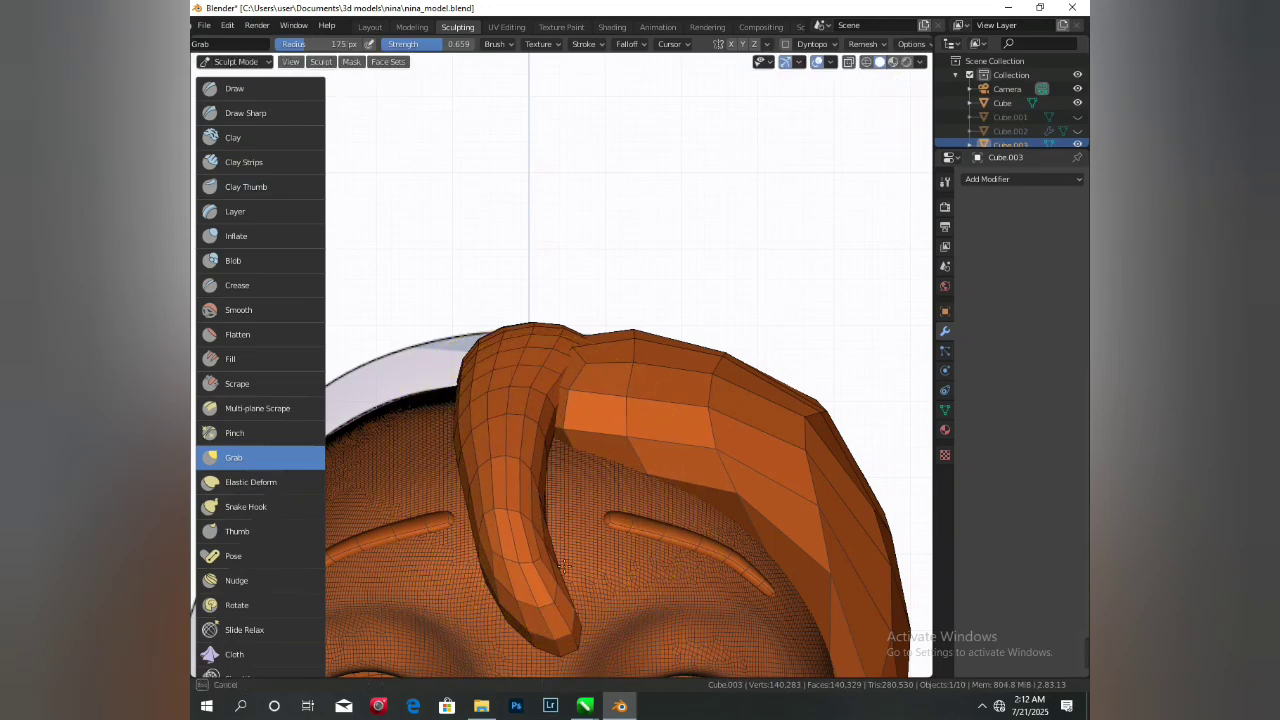
scroll(652, 482, "down", 4)
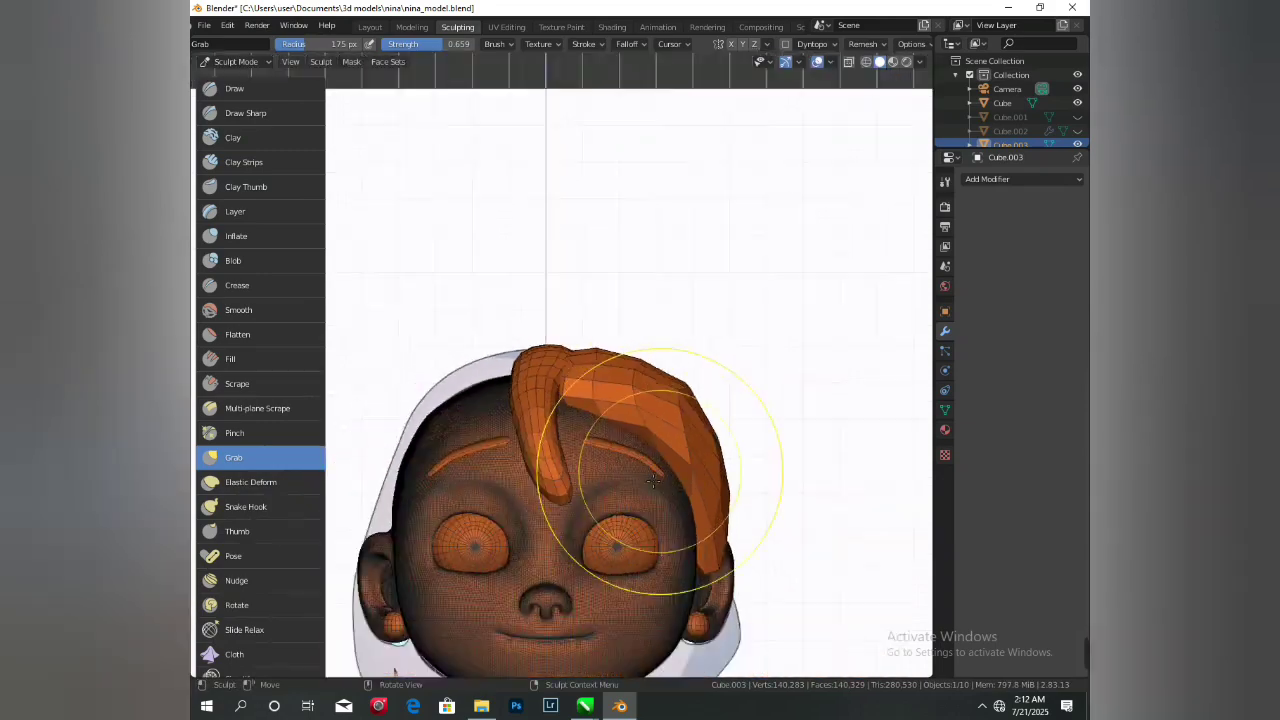
- Return to the Layout workspace in front view and select the side lock
left_click(369, 26)
key("KP_1")
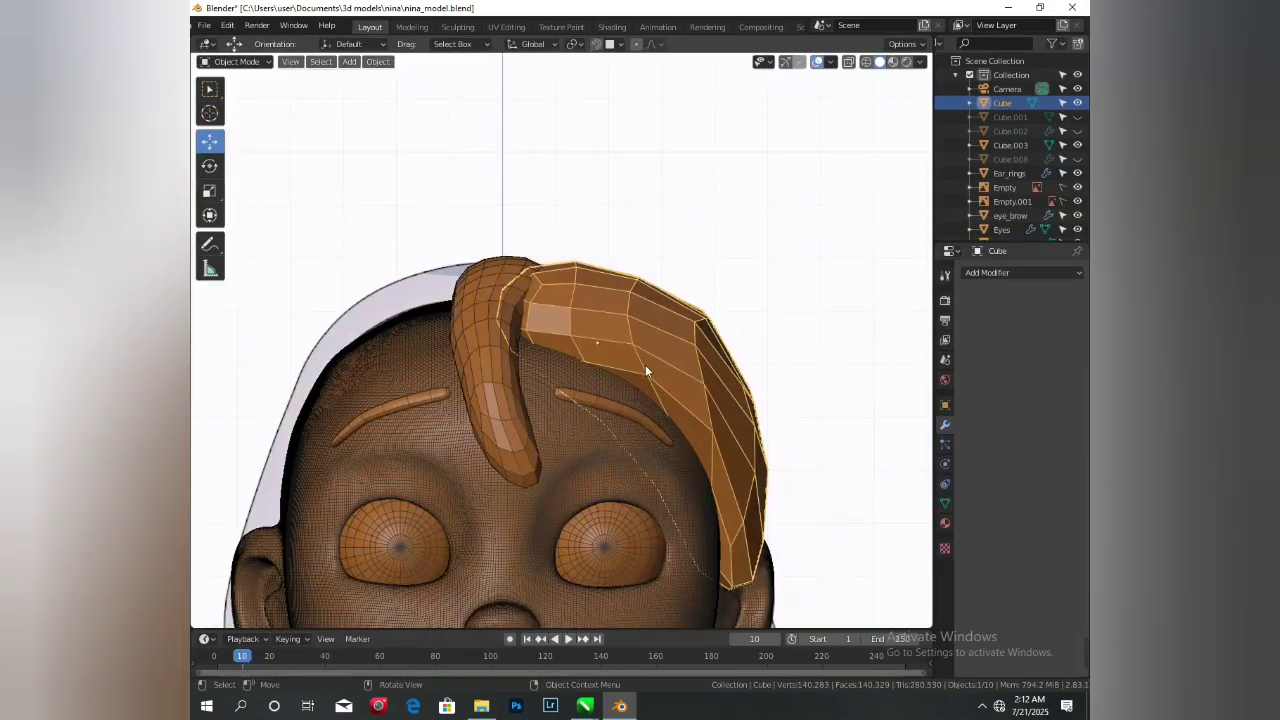
scroll(648, 376, "down", 1)
scroll(588, 400, "up", 3)
key("alt+z")
scroll(455, 387, "down", 4)
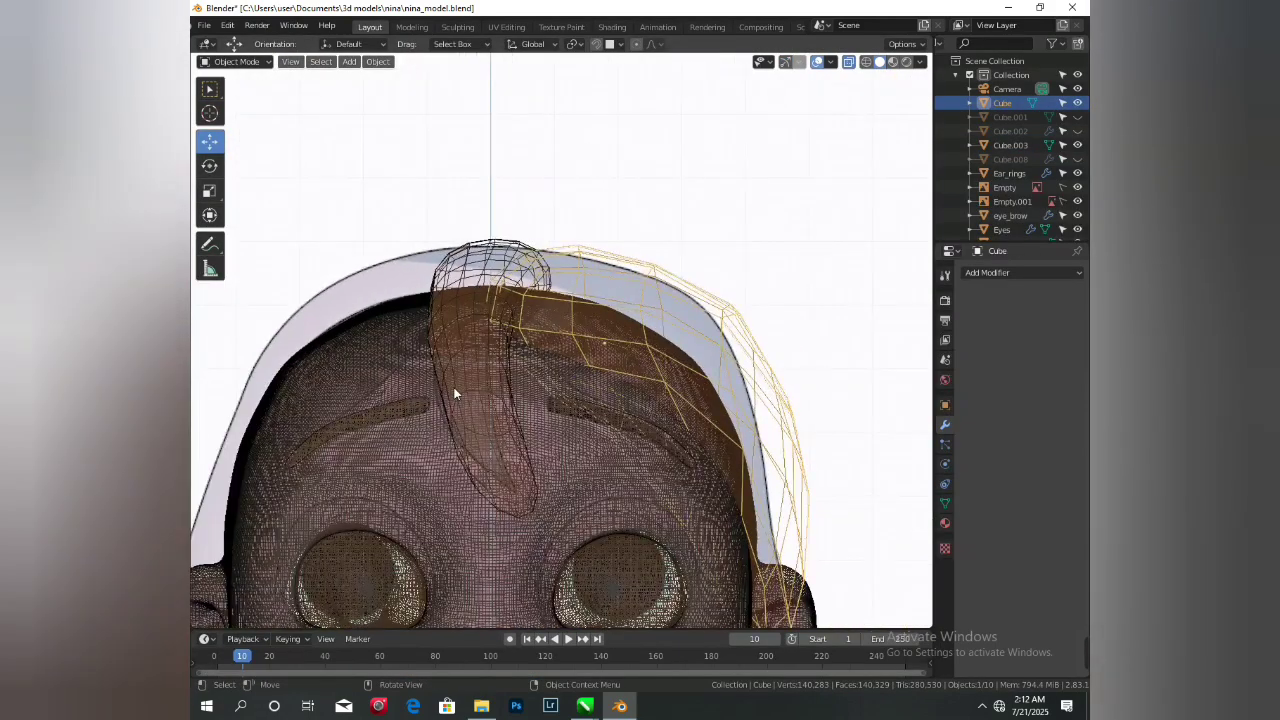
key("shift+a")
mouse_move(470, 388)
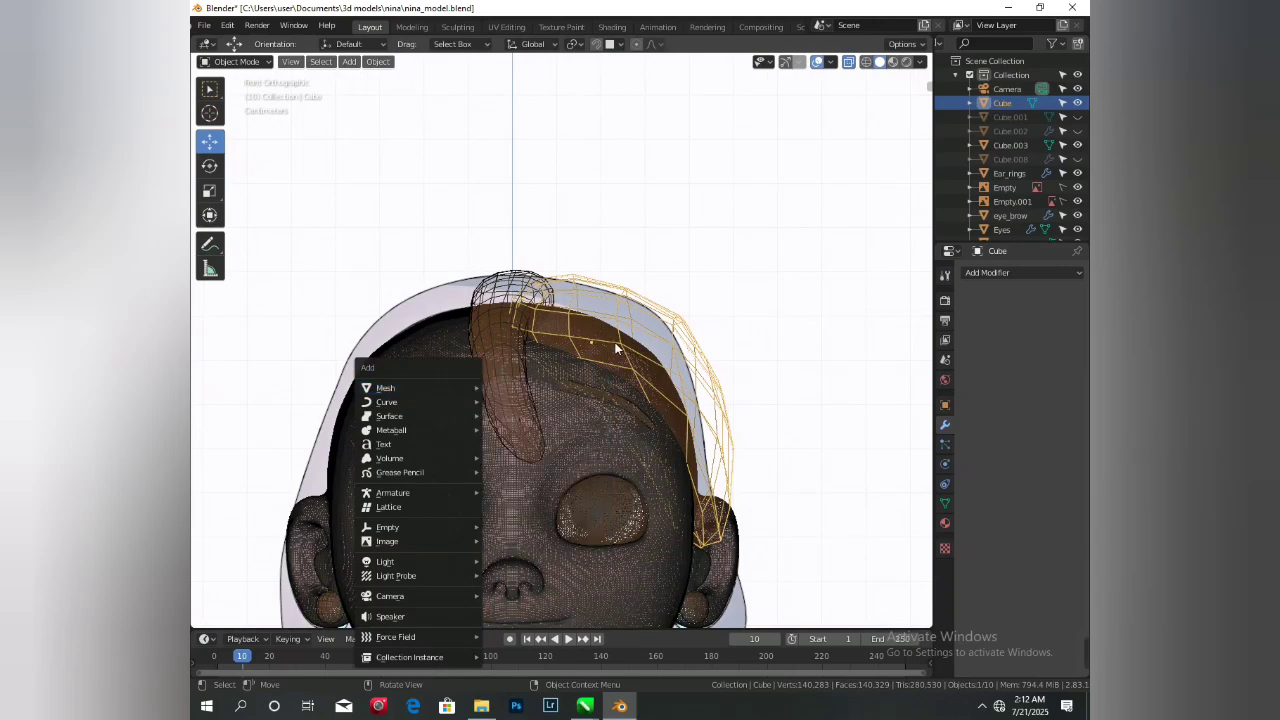
key("Escape")
key("alt+z")
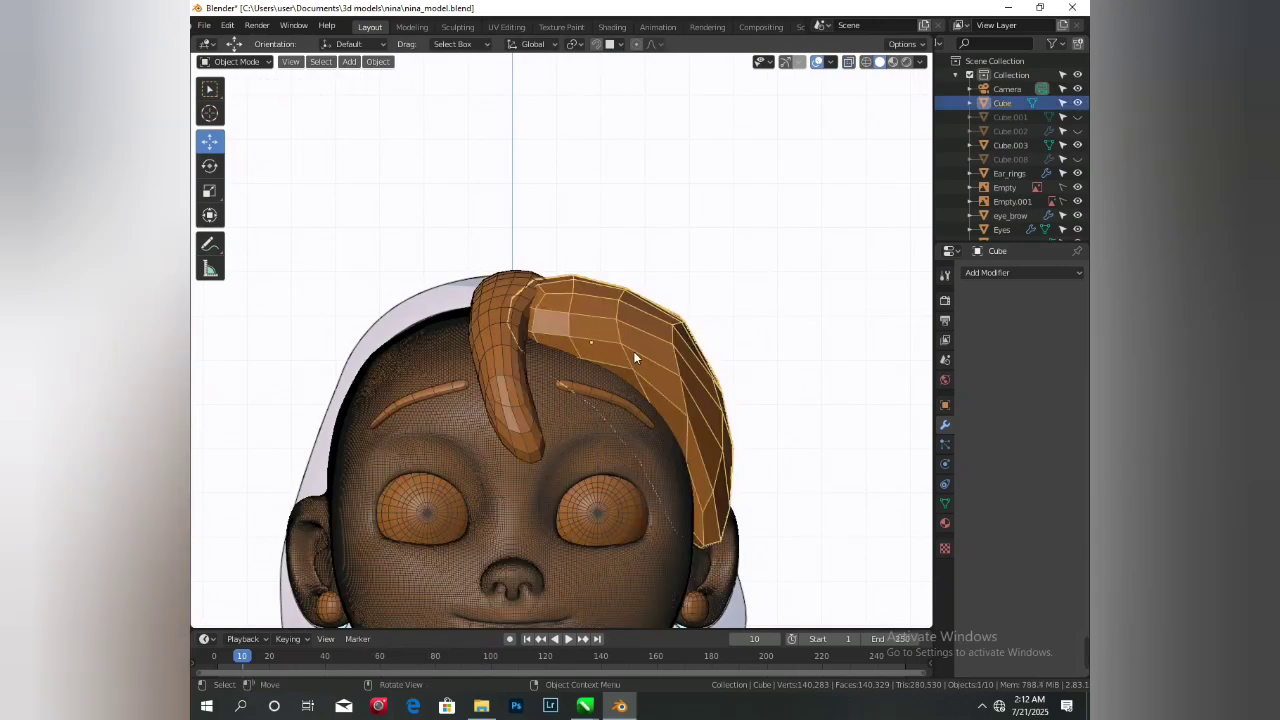
- Duplicate the side lock in place, mirror the copy across X and move it along X to the other side of the head
key("shift+d")
right_click(629, 360)
right_click(625, 362)
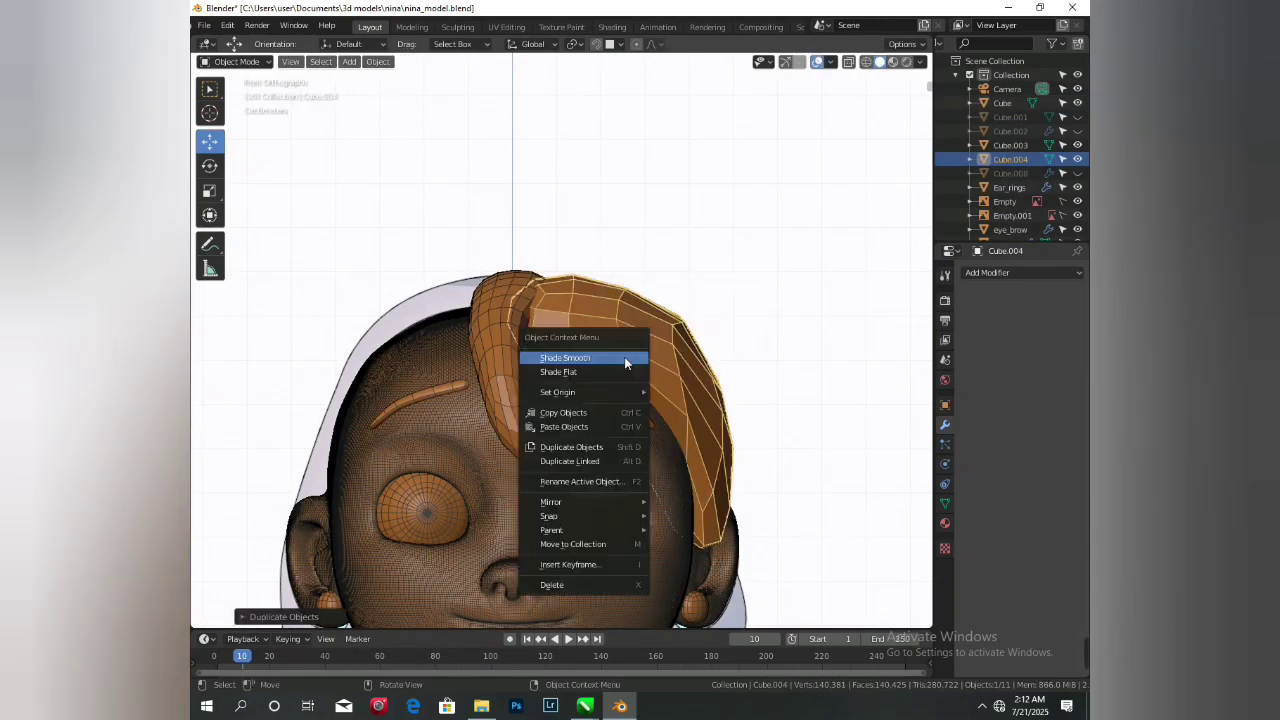
mouse_move(574, 497)
left_click(667, 510)
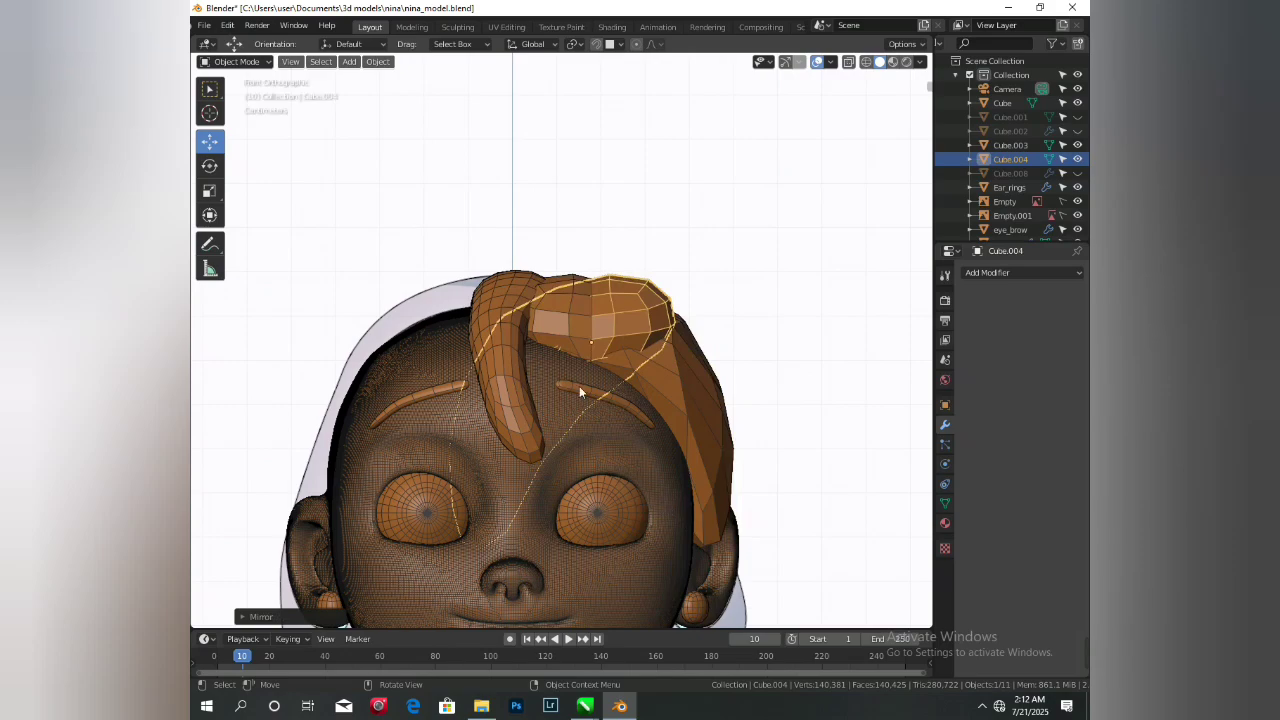
key("g")
key("x")
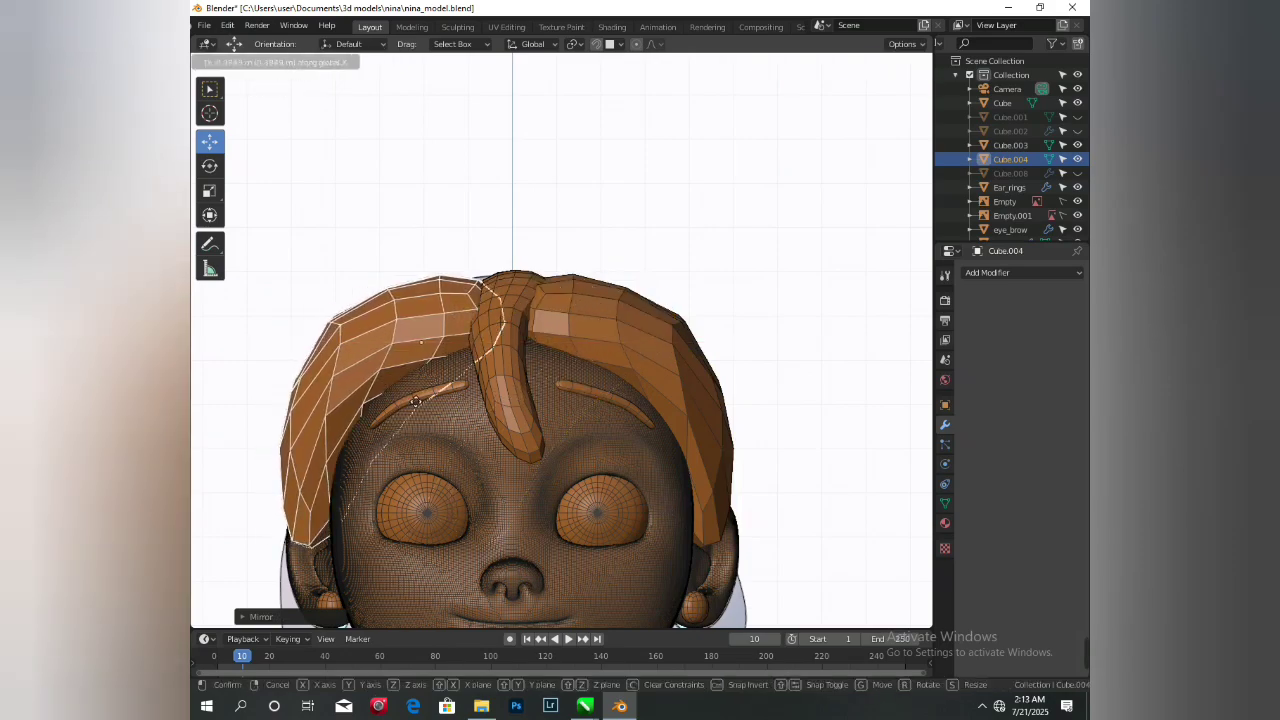
left_click(417, 200)
left_click(417, 200)
- Shift the mirrored lock slightly outward along the X axis to fit the side of the head
scroll(482, 368, "down", 3)
middle_click_drag(482, 368, 501, 406)
left_click(452, 390)
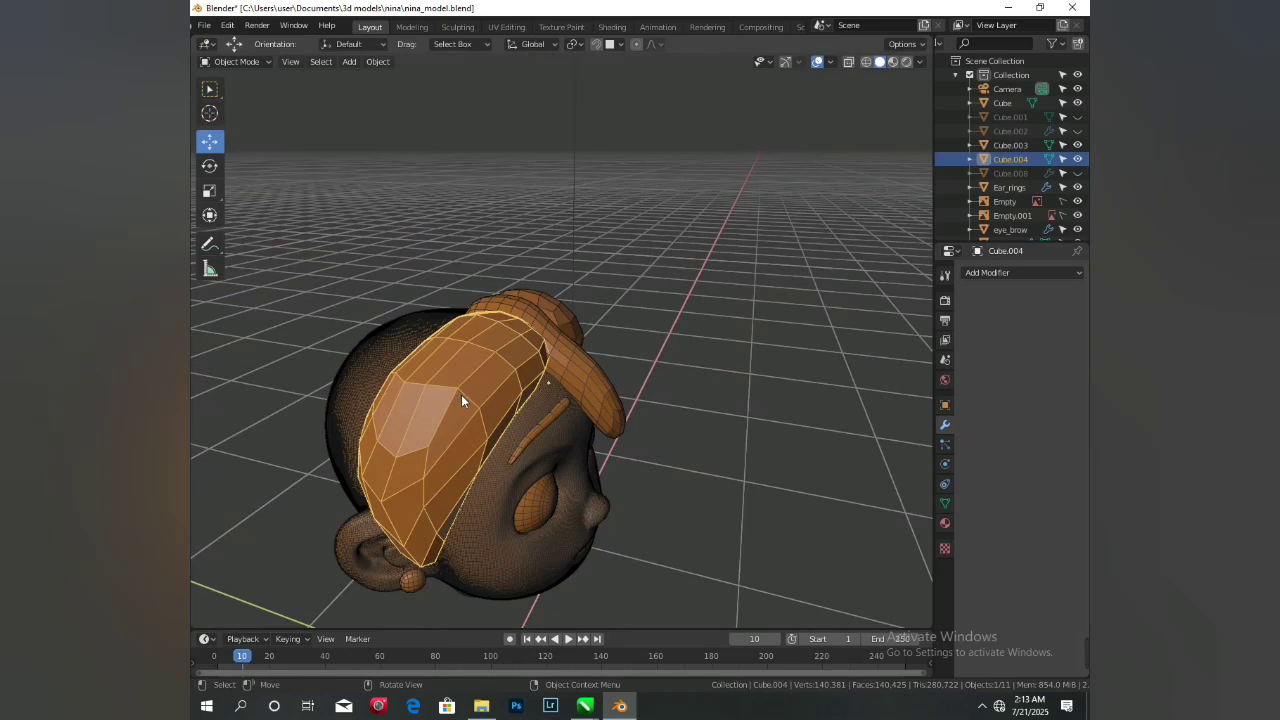
key("g")
key("x")
left_click(405, 290)
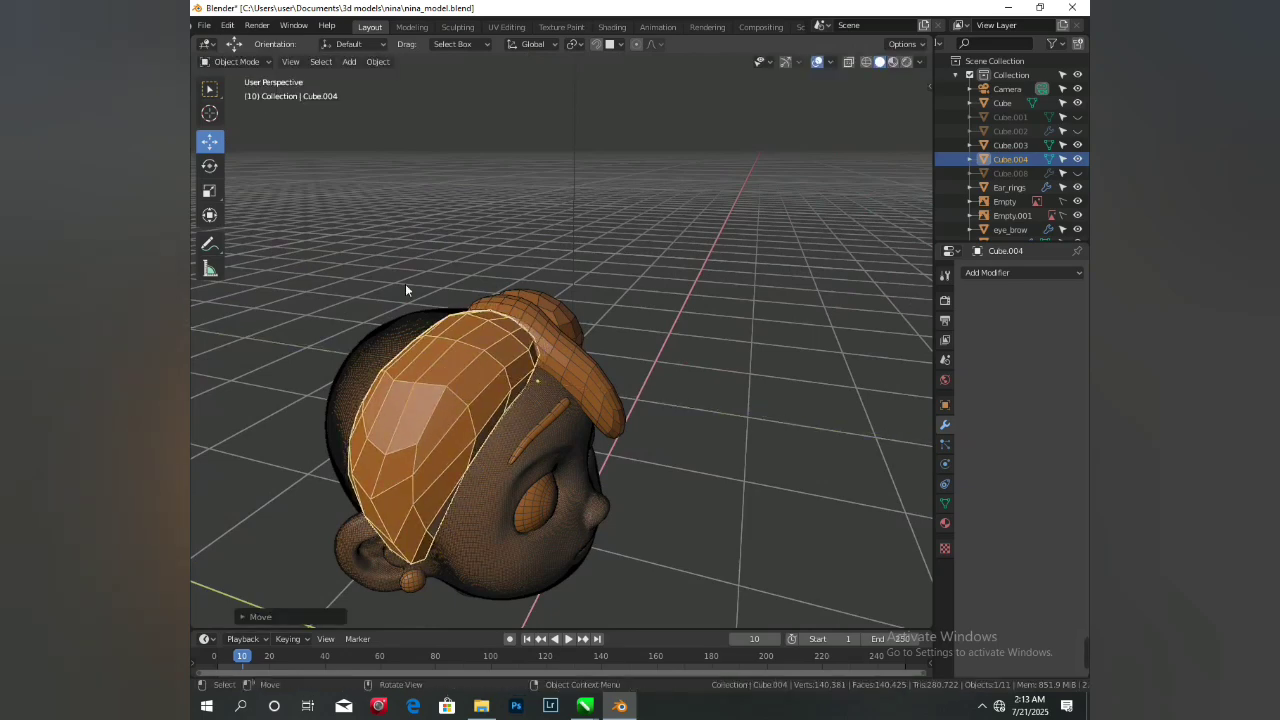
- Bring the mirrored lock into the Sculpting workspace and compare it with the front reference in see-through display
left_click(457, 27)
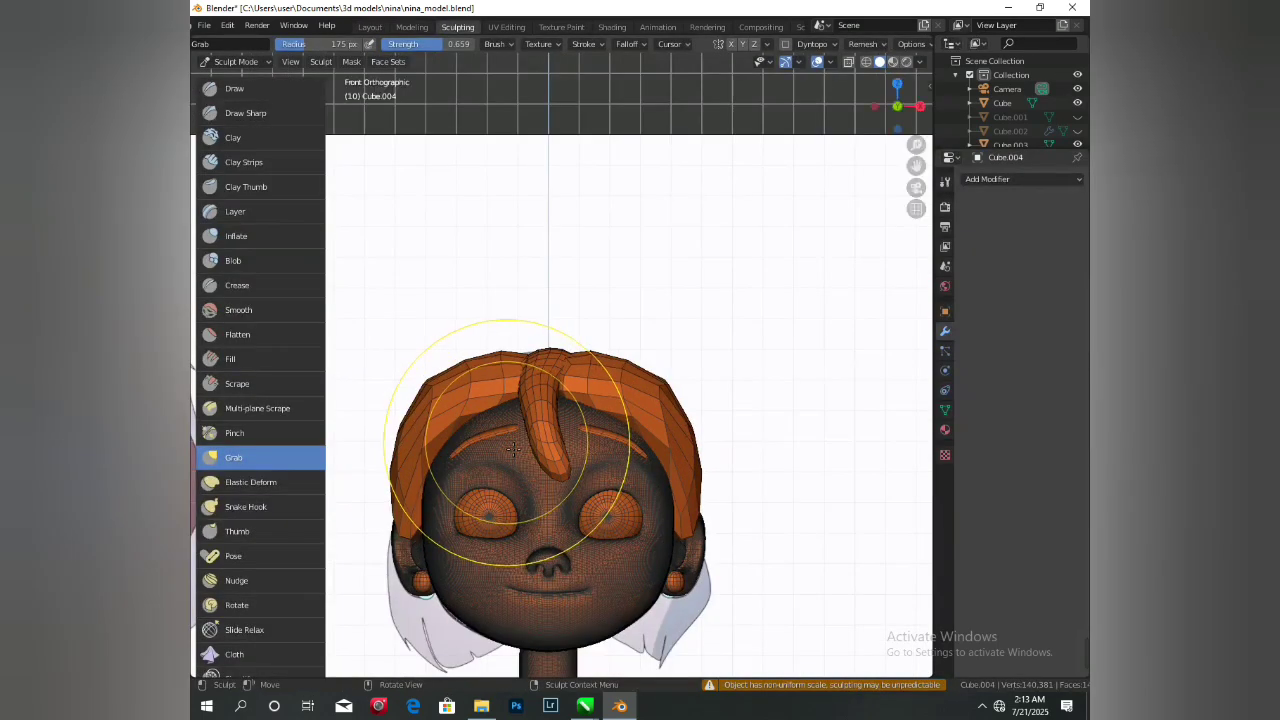
scroll(513, 449, "up", 3)
middle_click_drag(513, 449, 524, 482)
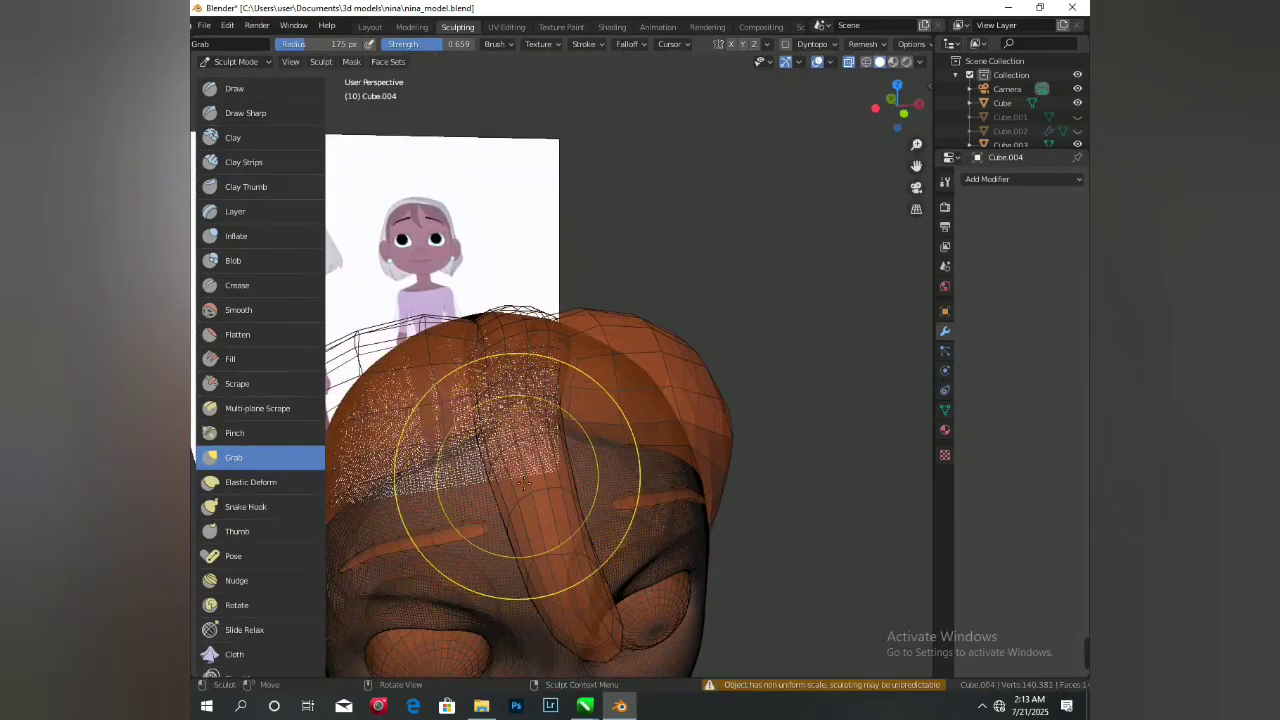
key("KP_1")
scroll(470, 490, "up", 4)
middle_click_drag(492, 522, 695, 335, "shift")
scroll(702, 375, "down", 2)
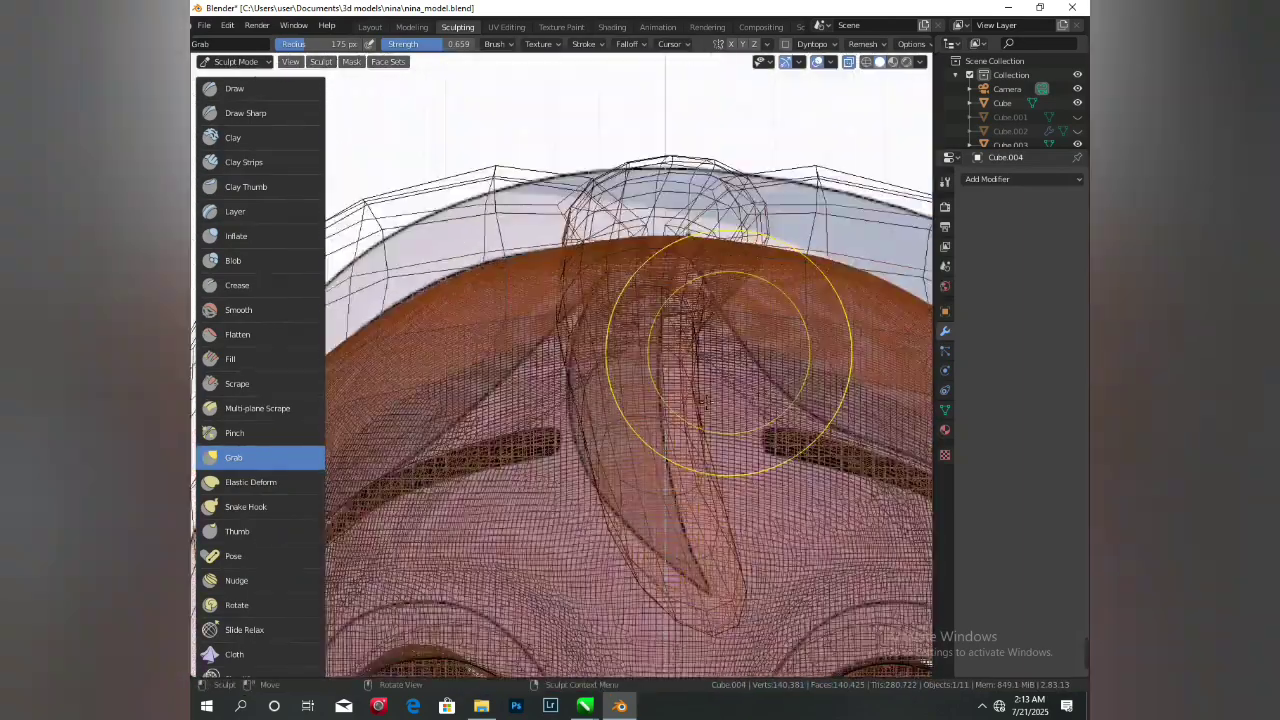
scroll(690, 410, "down", 1)
key("alt+z")
- Set the Grab radius to 232 px and pull the mirrored lock's front edge toward the forehead
mouse_move(540, 430)
middle_mouse_down()
mouse_move(574, 477)
mouse_move(612, 492)
middle_mouse_up()
scroll(600, 480, "down", 2)
key("f")
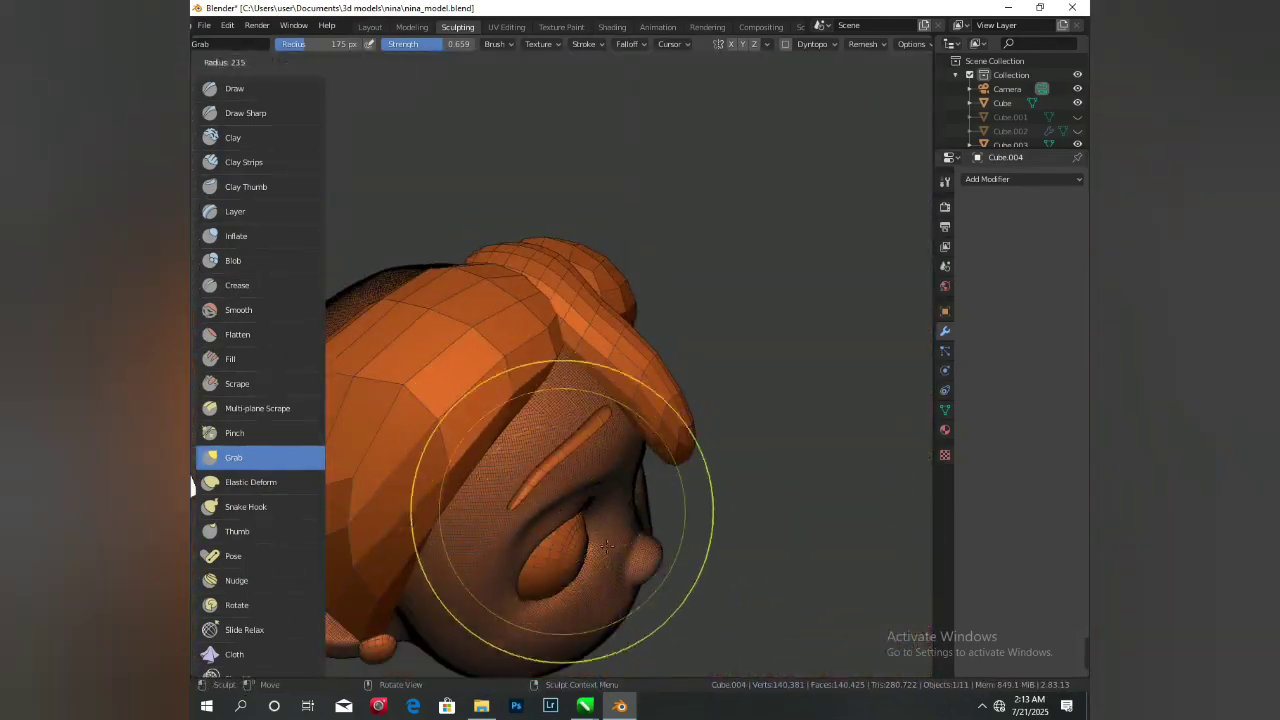
left_click(606, 546)
left_click_drag(449, 466, 488, 444)
- View the head from the left side and hide the viewport overlays
scroll(509, 480, "up", 2)
middle_click_drag(509, 480, 512, 418)
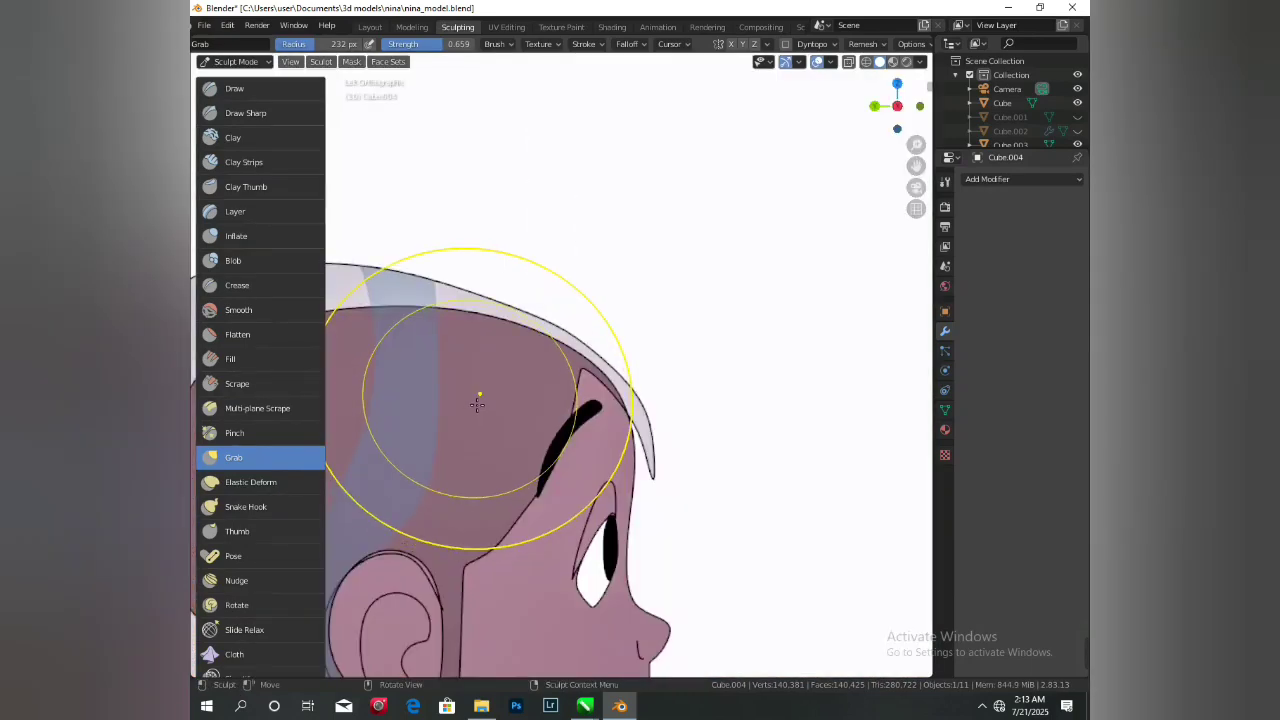
scroll(477, 403, "down", 5)
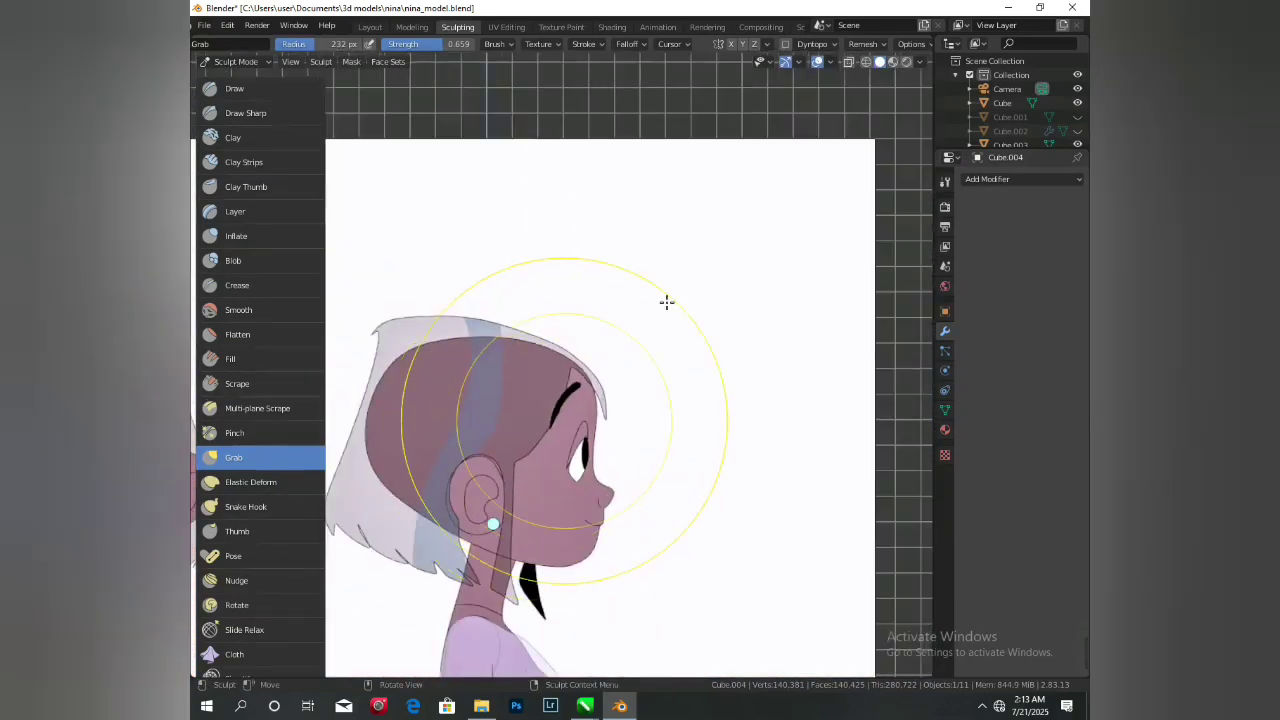
left_click(811, 62)
left_click(818, 62)
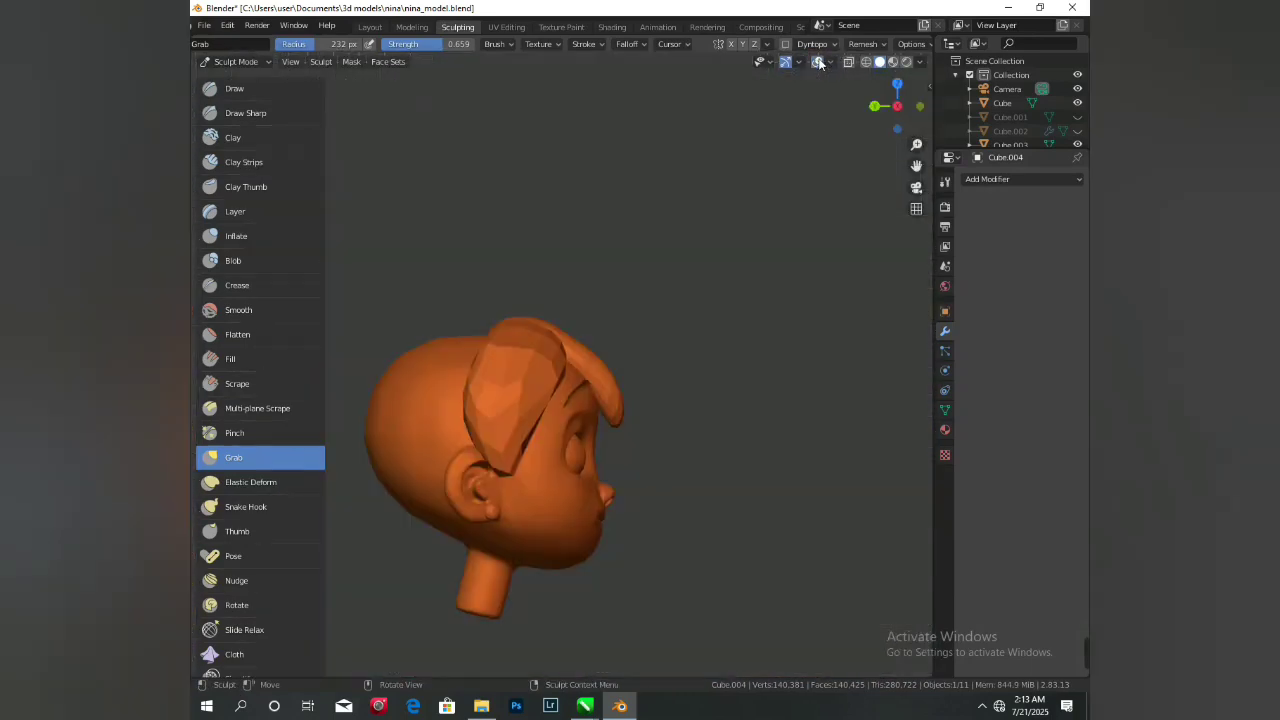
- Shape the mirrored lock's upper and front surface with the Grab brush, reducing its radius to 109 px for finer strokes
scroll(541, 400, "up", 4)
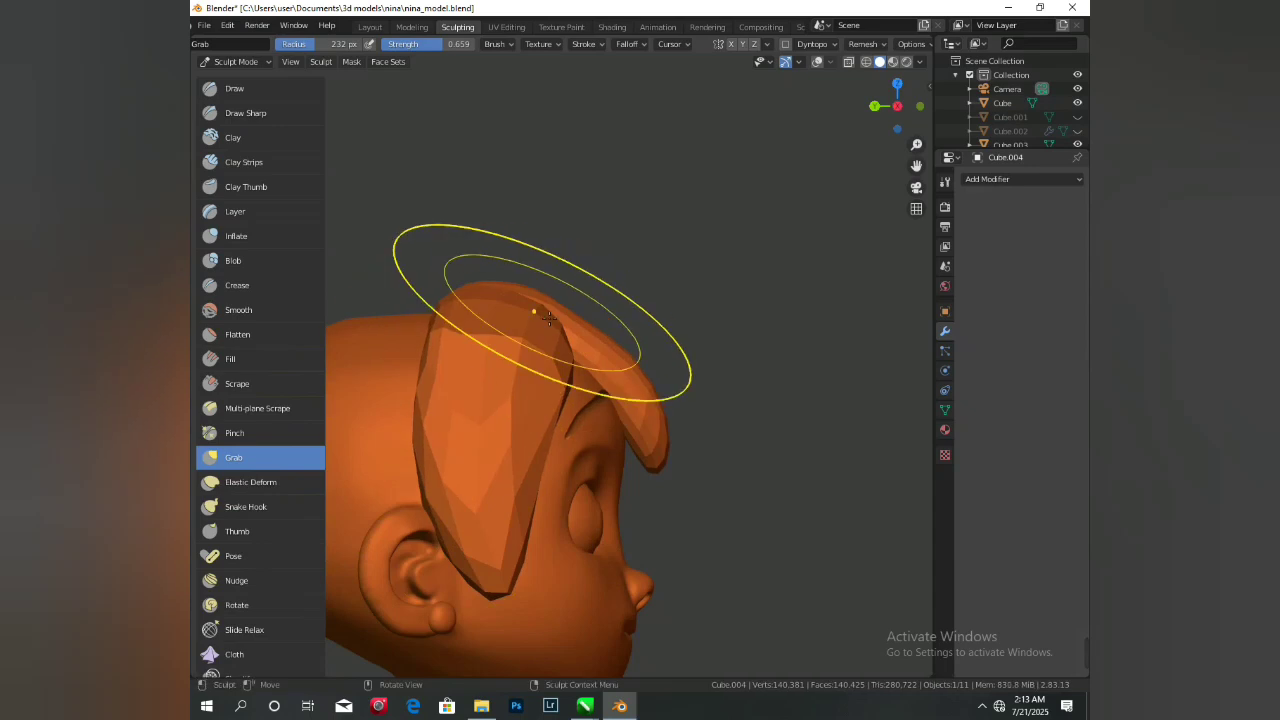
middle_click_drag(548, 317, 527, 395)
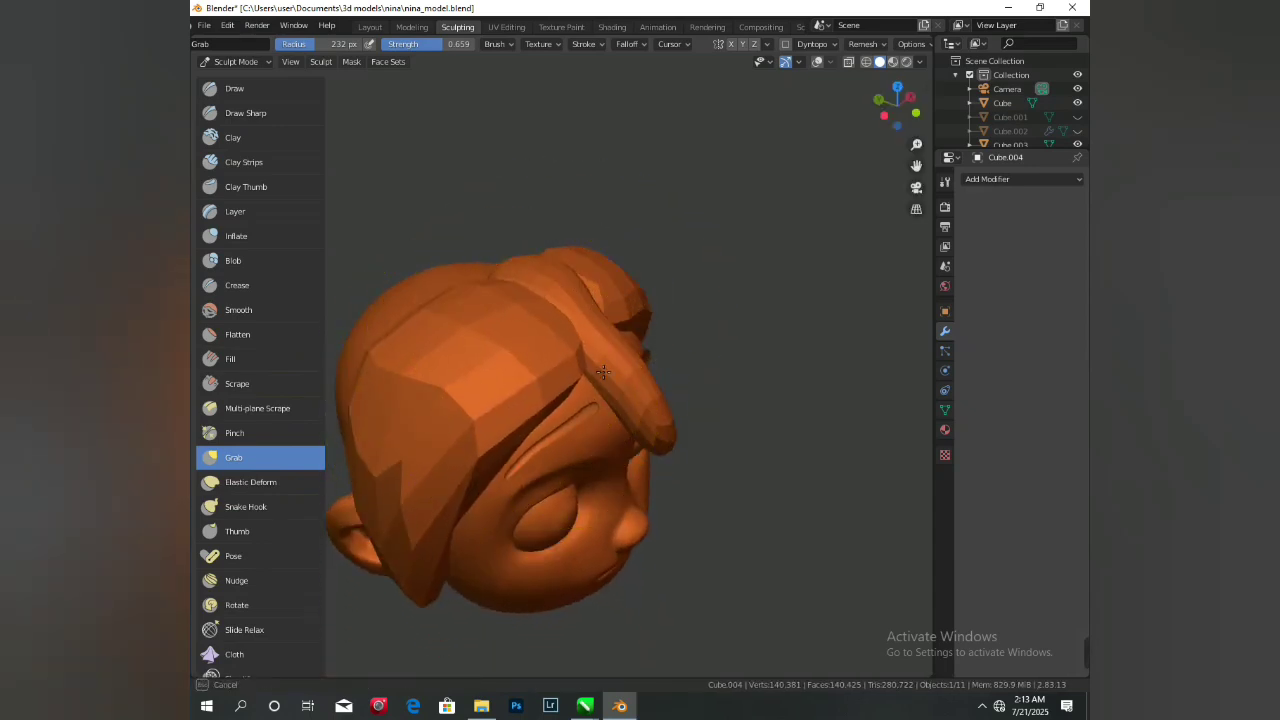
mouse_move(543, 467)
middle_mouse_down()
mouse_move(538, 390)
mouse_move(472, 440)
mouse_move(482, 430)
mouse_move(490, 445)
middle_mouse_up()
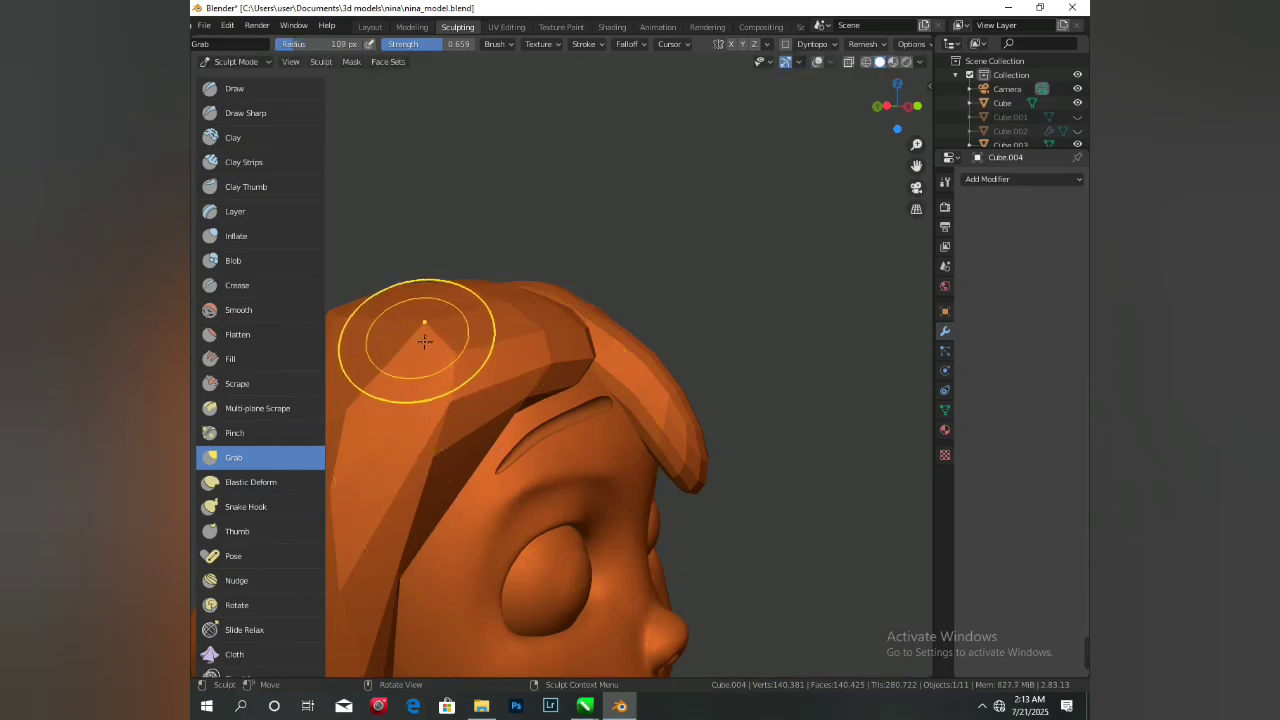
mouse_move(418, 373)
middle_mouse_down()
mouse_move(470, 466)
mouse_move(439, 367)
middle_mouse_up()
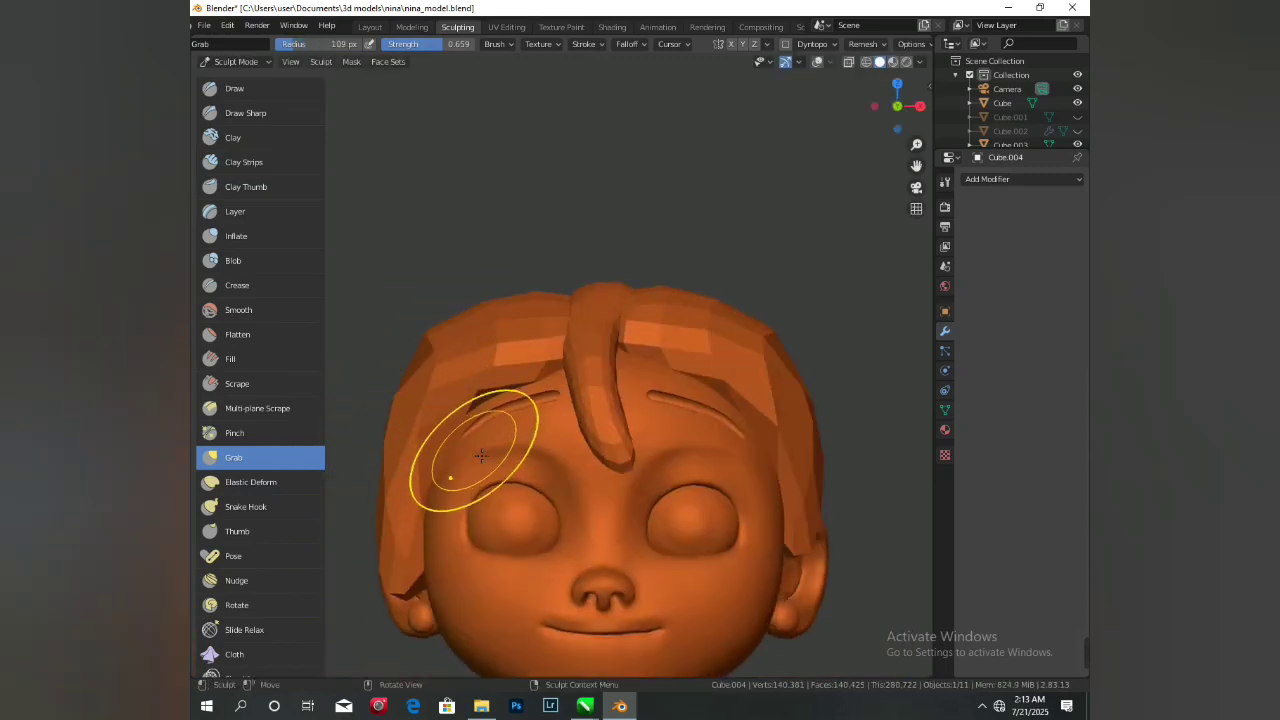
scroll(417, 472, "up", 1)
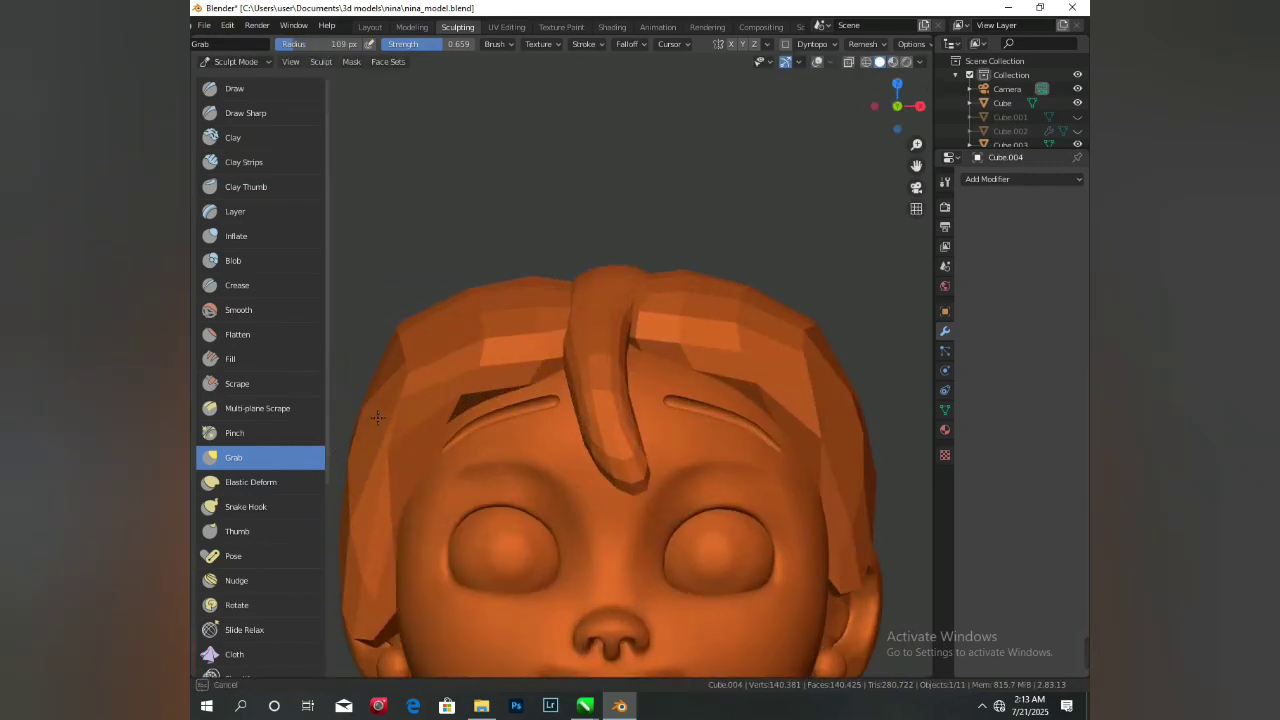
scroll(737, 371, "down", 5)
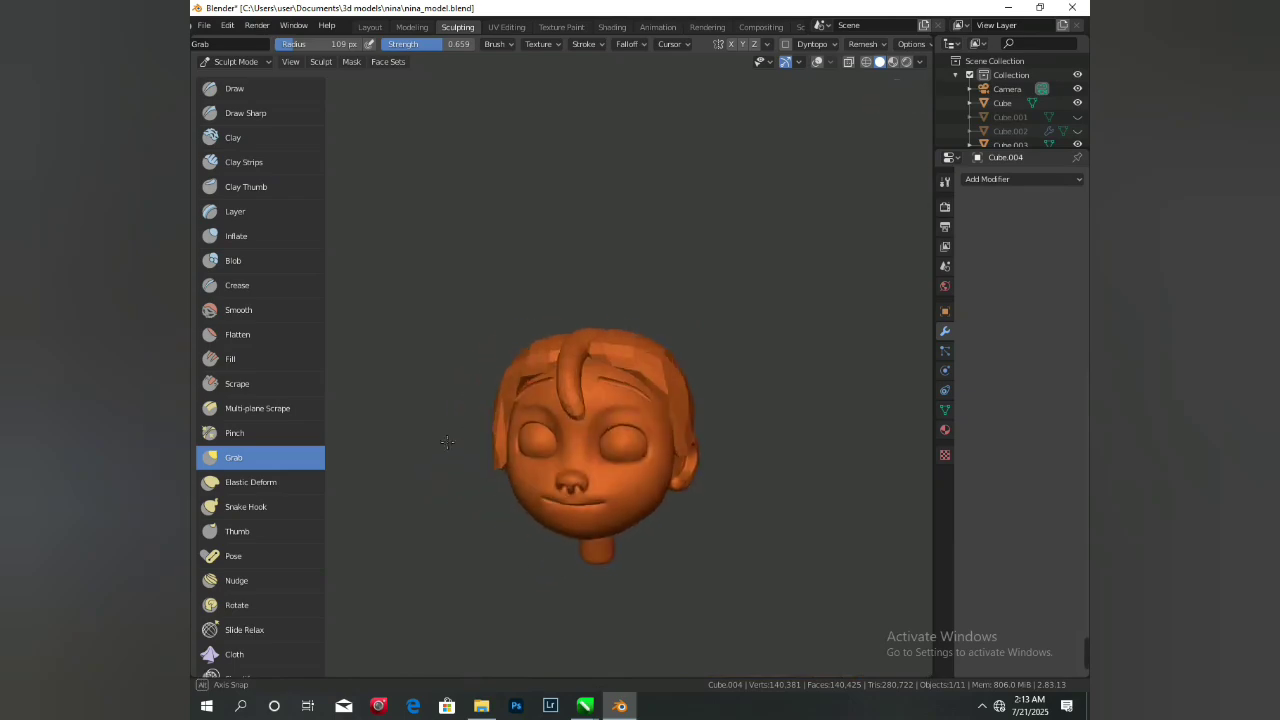
scroll(596, 500, "up", 5)
- Set the Grab radius to 192 px and pull the mirrored lock's inner end over the root of the forehead strand
middle_click_drag(625, 370, 586, 408)
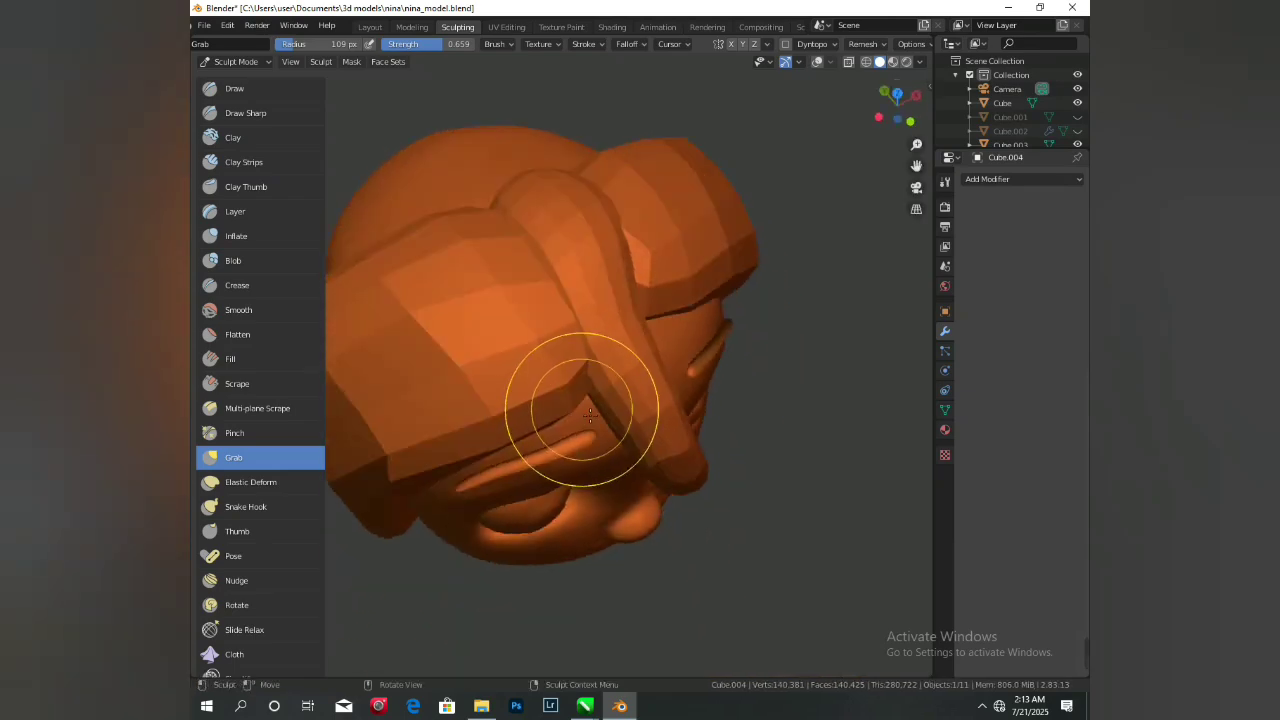
left_click(652, 461)
middle_click_drag(604, 363, 525, 335)
mouse_move(553, 383)
middle_mouse_down()
mouse_move(543, 357)
mouse_move(564, 310)
middle_mouse_up()
left_click_drag(595, 197, 595, 194)
left_click_drag(590, 222, 593, 198)
left_click_drag(570, 302, 608, 205)
- Refine the crown in front view by grabbing the mirrored lock's inner top edge to blend it with the strand's root
scroll(636, 264, "down", 4)
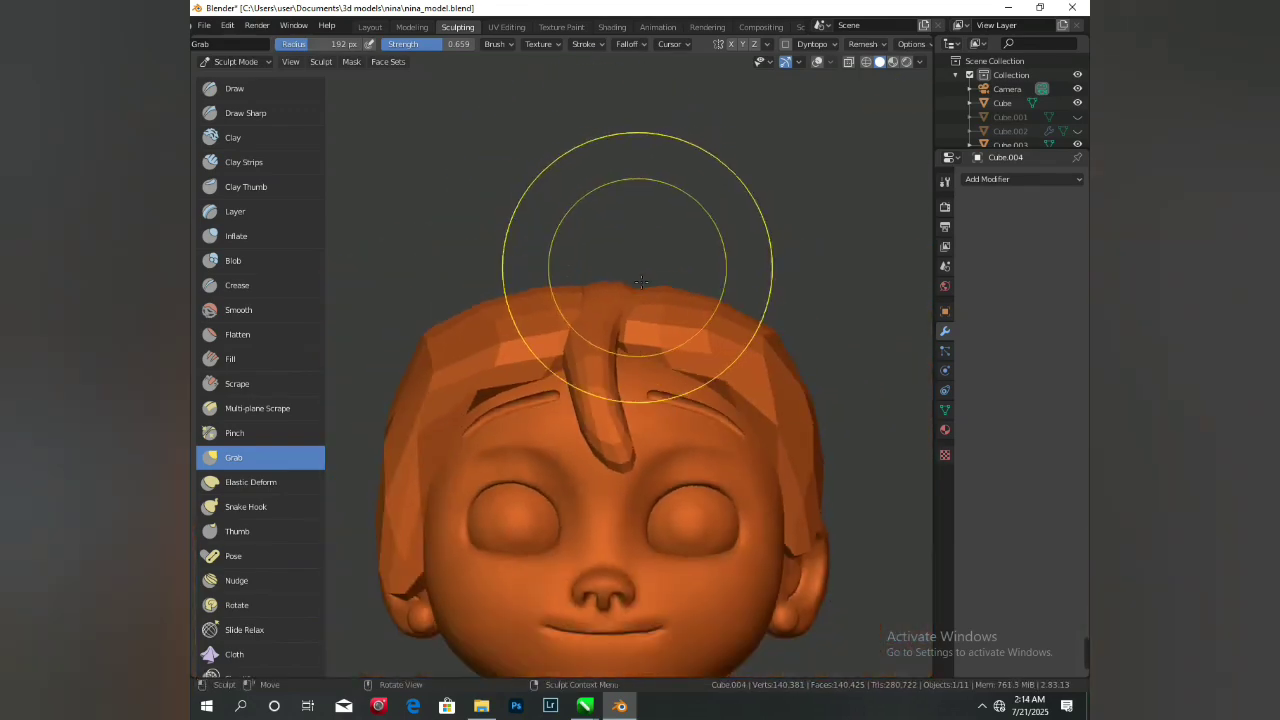
mouse_move(637, 267)
middle_mouse_down()
mouse_move(560, 342)
mouse_move(629, 279)
middle_mouse_up()
mouse_move(568, 332)
left_mouse_down()
mouse_move(617, 316)
mouse_move(611, 297)
mouse_move(640, 274)
mouse_move(605, 287)
mouse_move(576, 329)
left_mouse_up()
key("KP_1")
scroll(607, 323, "up", 3)
left_click_drag(613, 252, 611, 241)
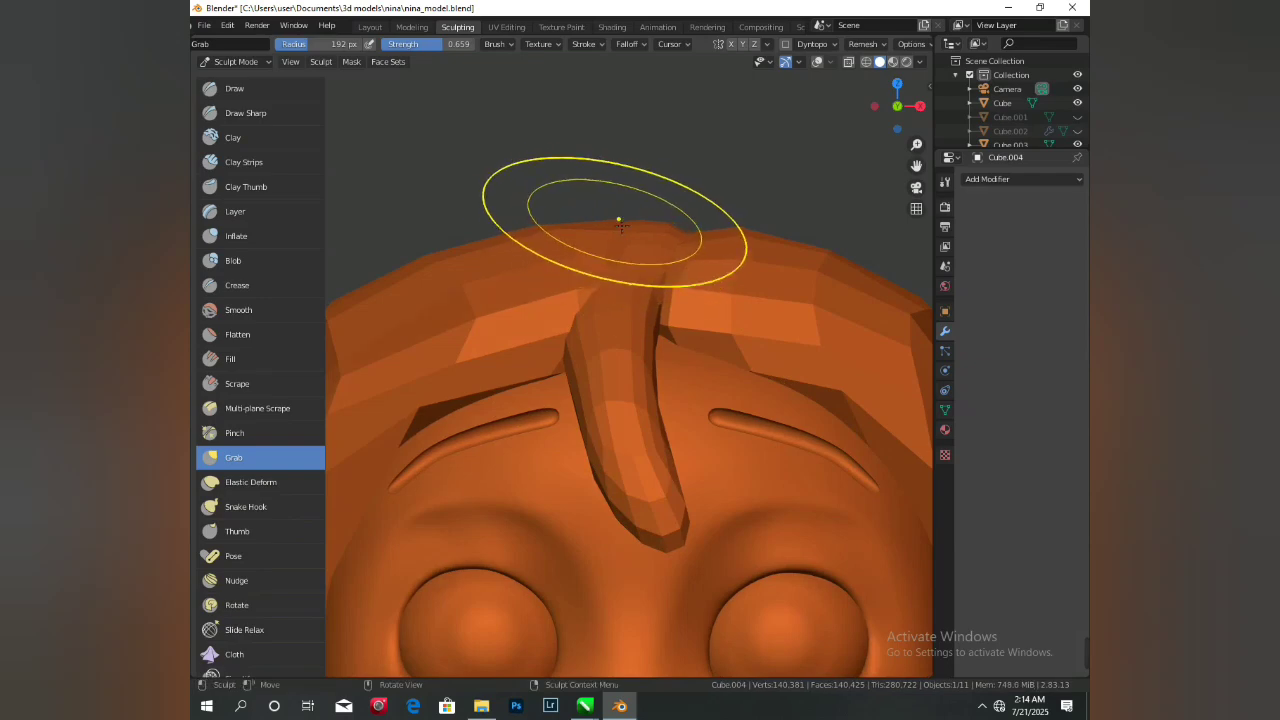
scroll(711, 300, "down", 6)
mouse_move(700, 388)
middle_mouse_down()
mouse_move(474, 420)
mouse_move(530, 392)
middle_mouse_up()
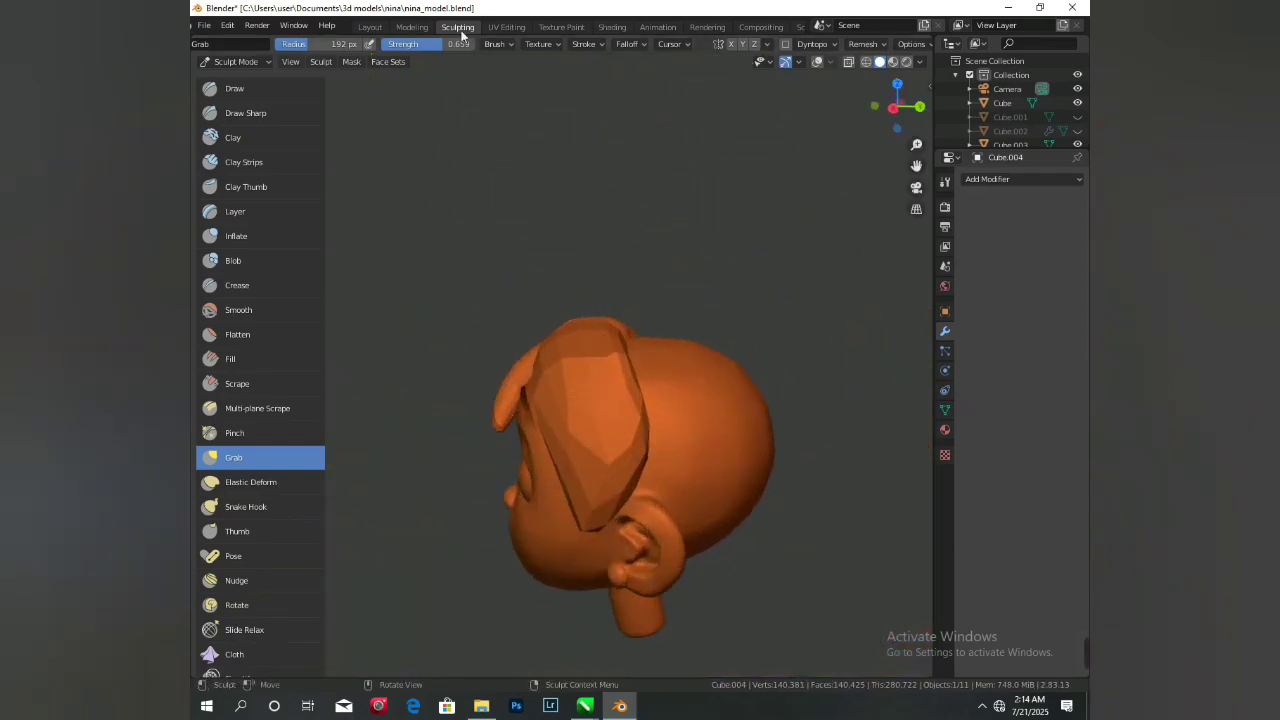
- Add a new cube in Object Mode, then move it near the reference heads and scale it down to about head size
left_click(370, 27)
left_click(643, 289)
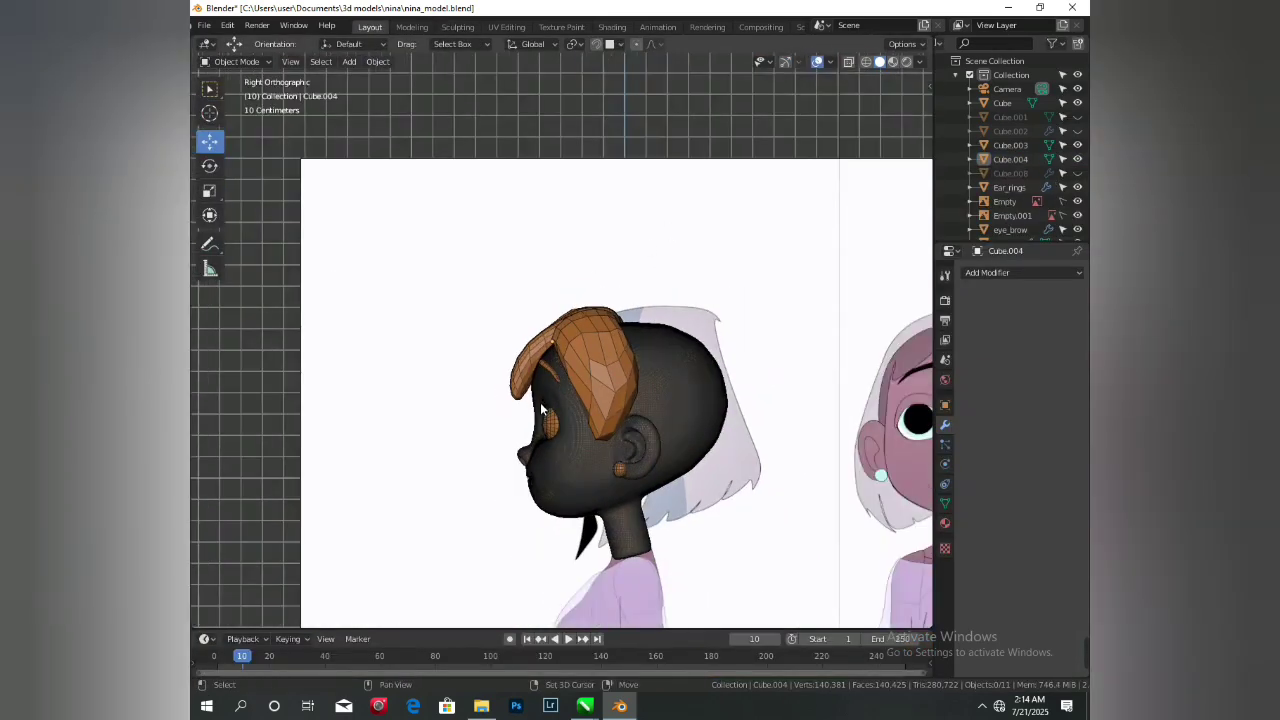
key("shift+a")
mouse_move(510, 403)
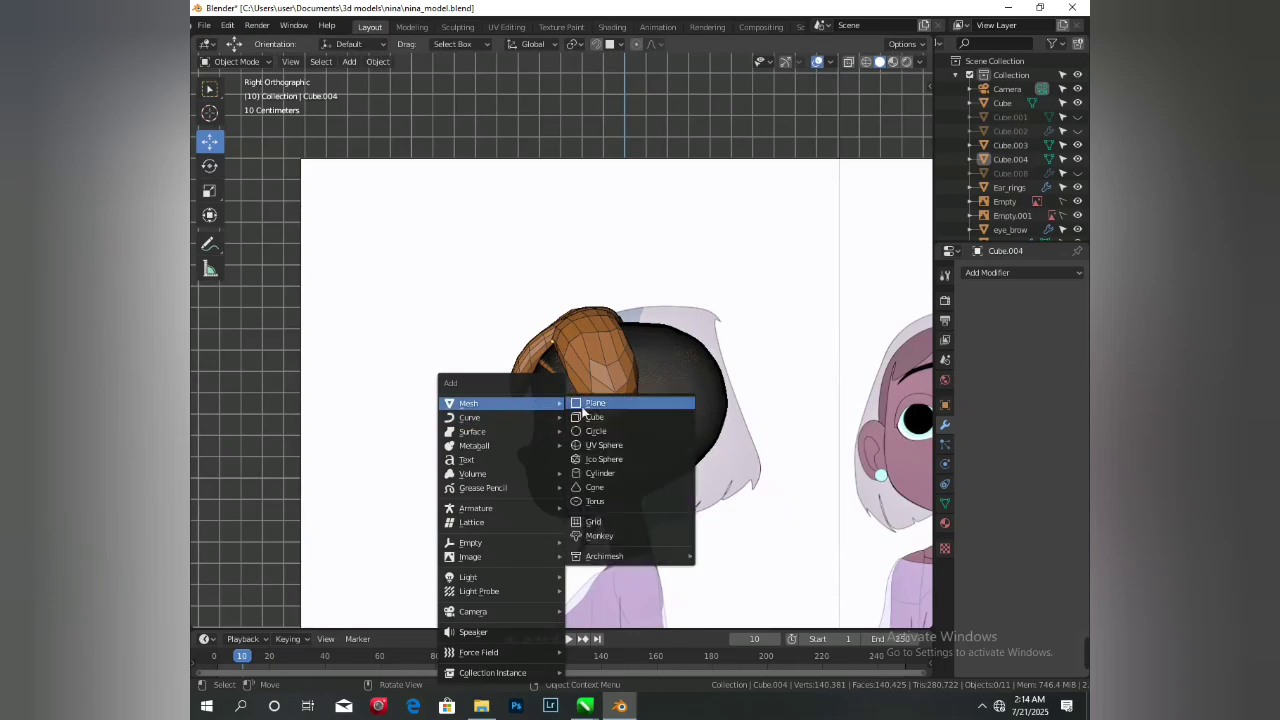
left_click(588, 415)
scroll(605, 479, "down", 5)
key("g")
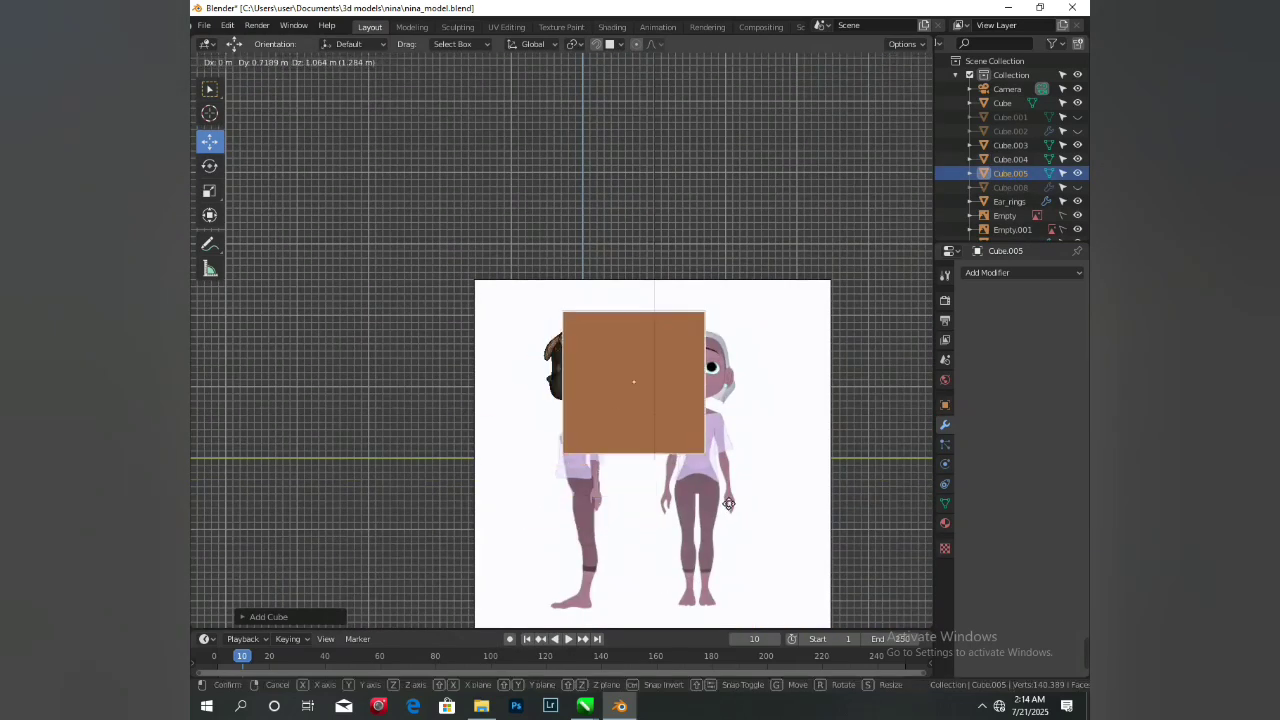
left_click(737, 503)
key("s")
left_click(696, 453)
- Apply a level 2 Subdivision Surface modifier to the new cube and place the rounded mesh at the back of the head
key("ctrl+2")
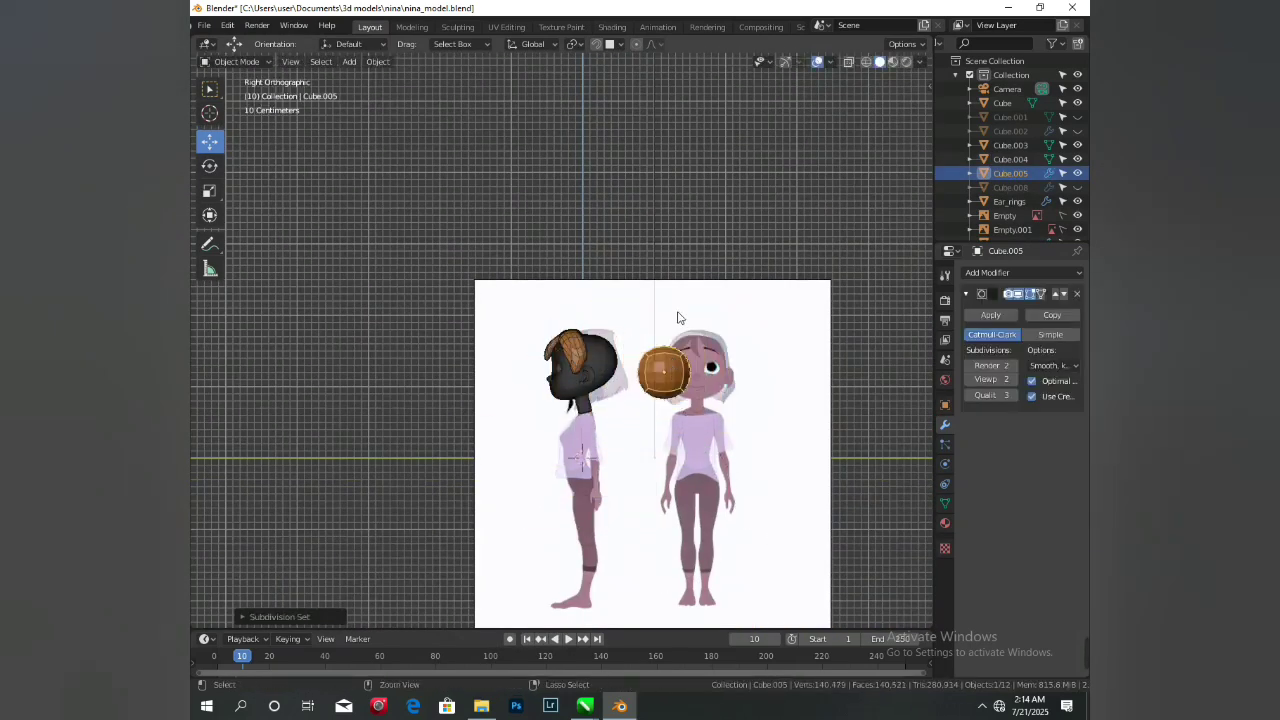
scroll(678, 314, "up", 3)
left_click(1005, 315)
scroll(778, 429, "up", 3)
key("g")
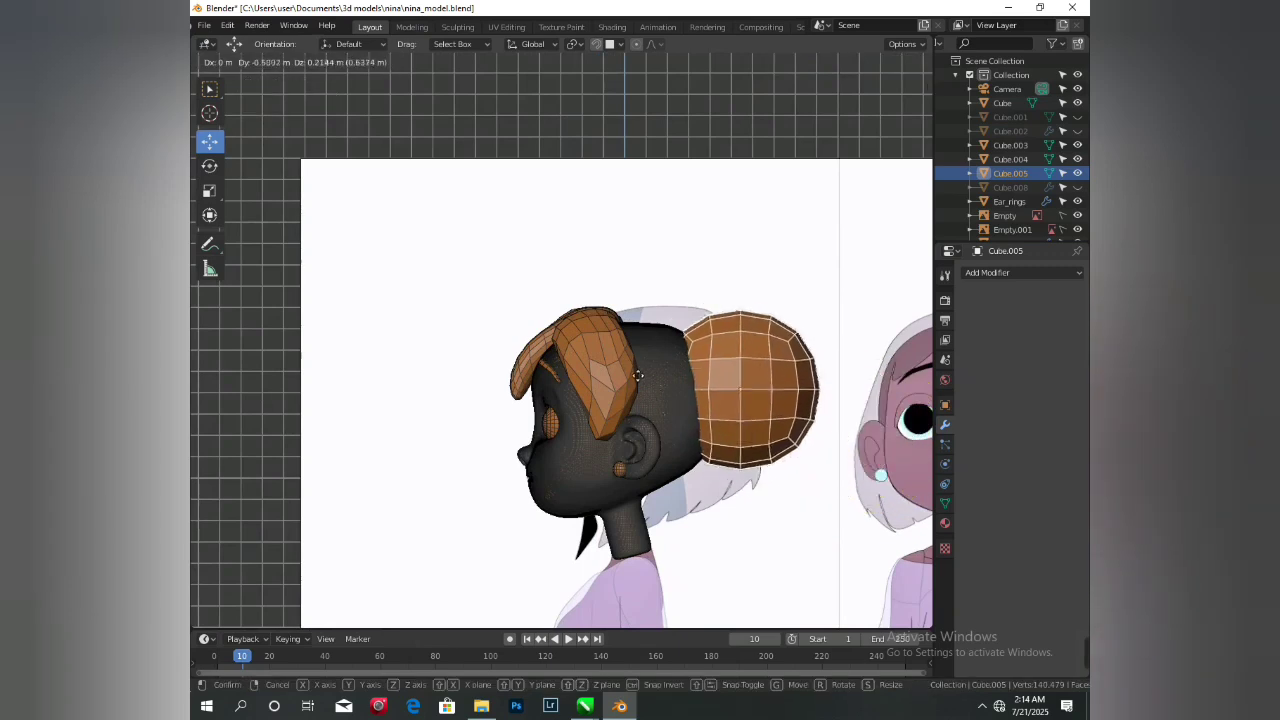
left_click(740, 360)
- Enlarge the rounded hair mesh, tilt it in side view, and move it down over the back of the skull
key("s")
key("x")
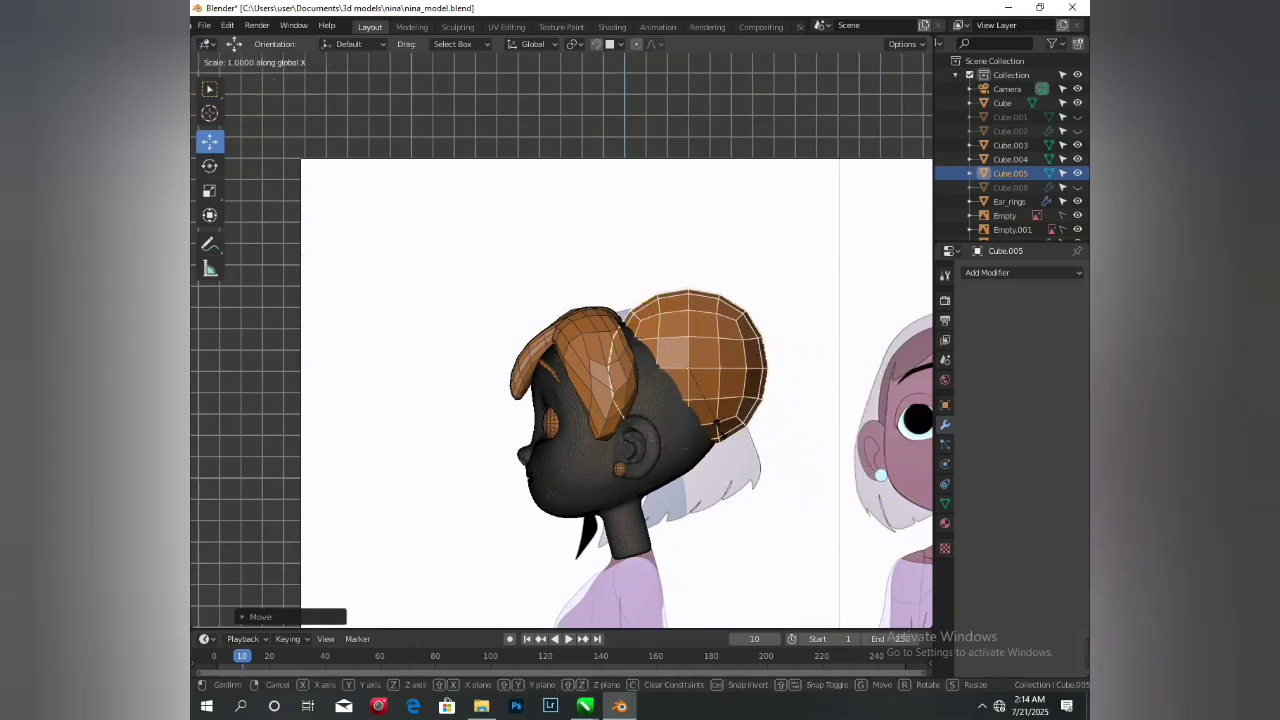
right_click(724, 446)
key("s")
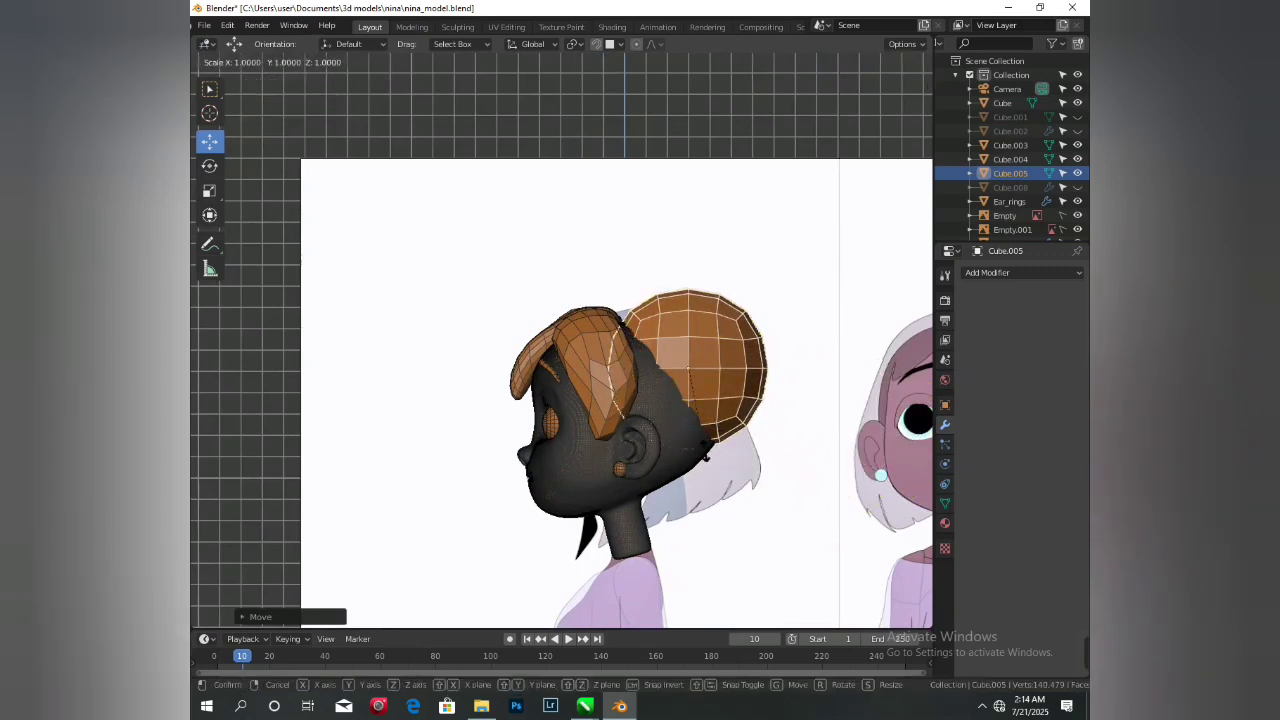
left_click(722, 487)
key("r")
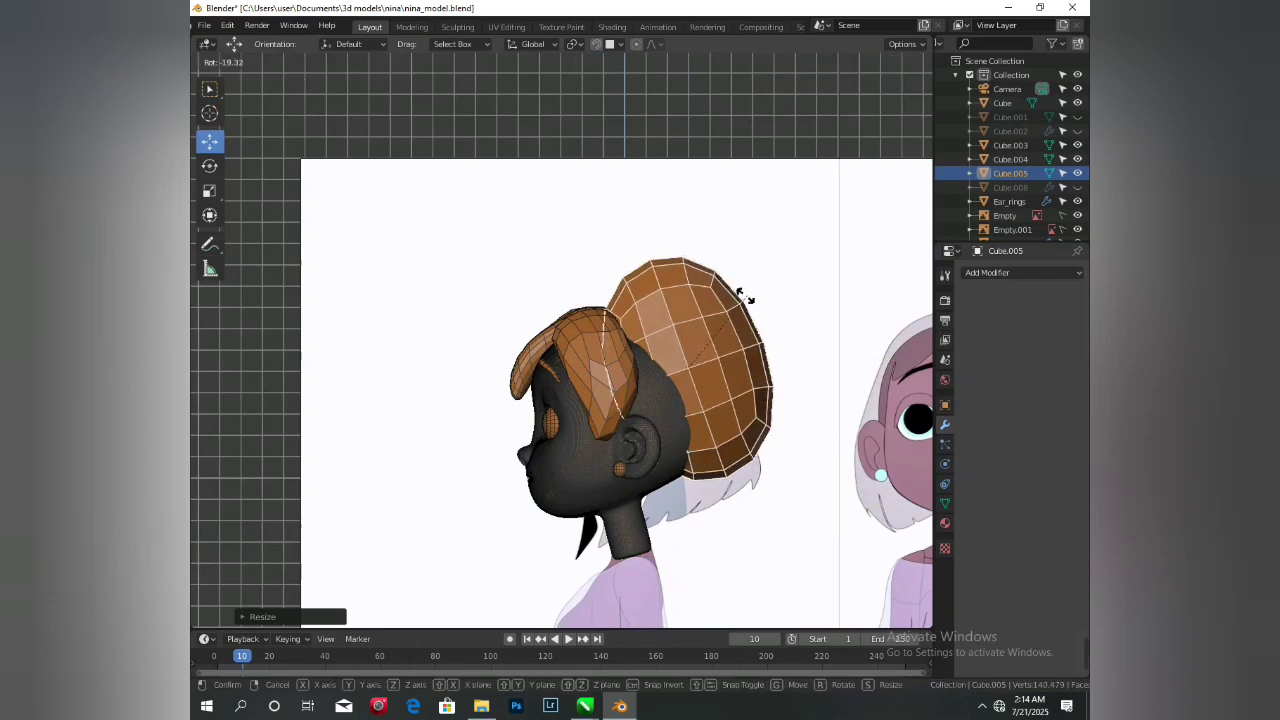
left_click(747, 301)
key("g")
left_click(709, 449)
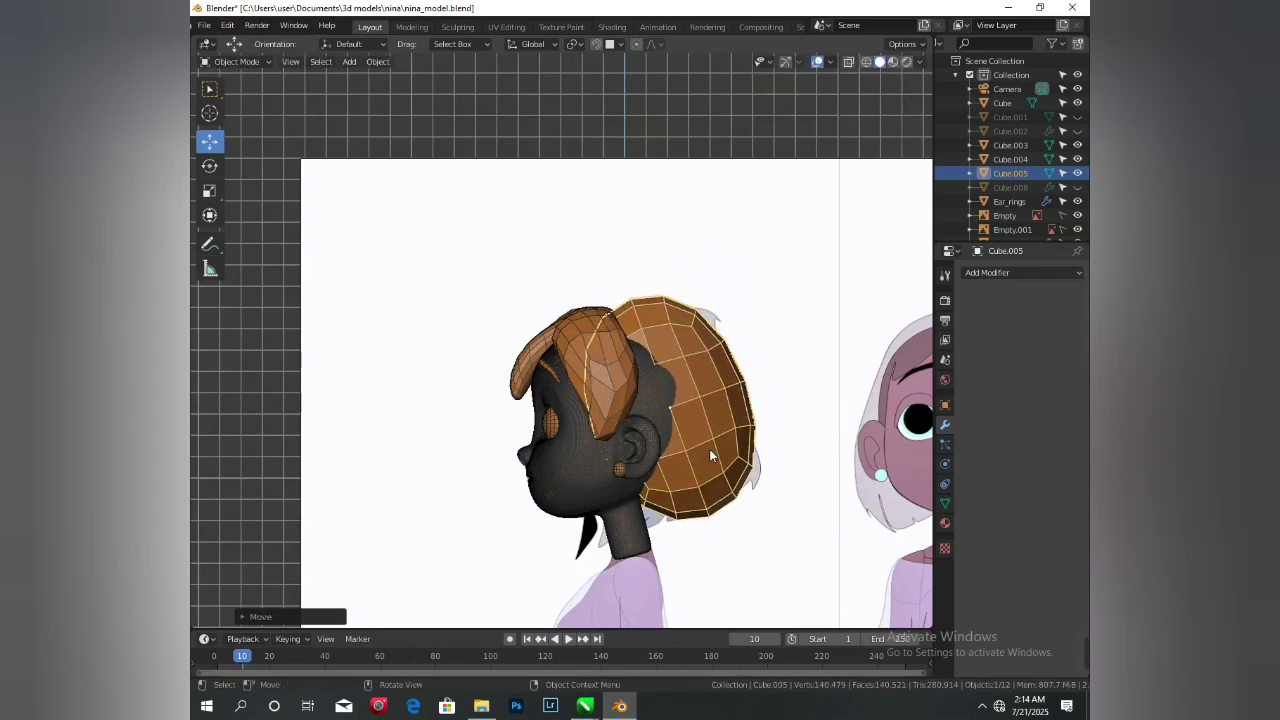
- Rescale the back hair mesh uniformly and adjust its width along X around the head
key("s")
left_click(760, 417)
middle_click_drag(760, 417, 768, 498)
key("s")
key("x")
left_click(657, 484)
left_click(760, 283)
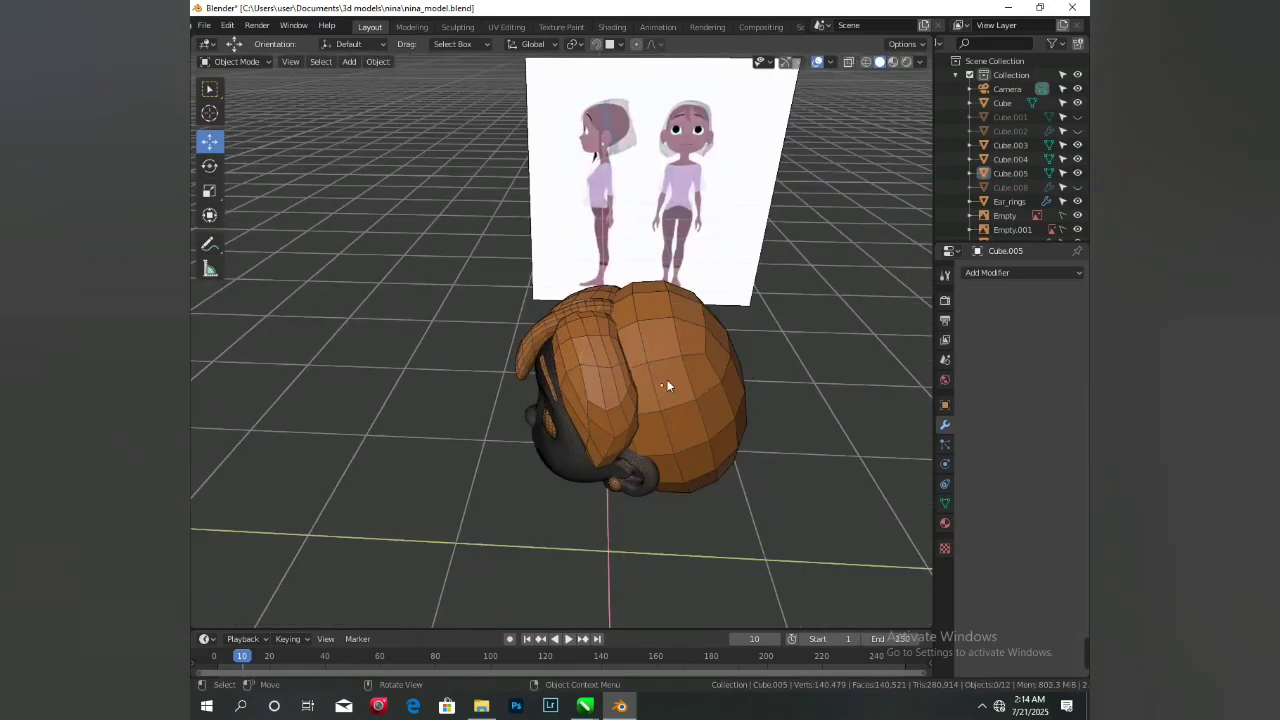
- Scale the back hair mesh along X in front view to fit the head and side locks
middle_click_drag(666, 381, 719, 346)
scroll(716, 349, "up", 3)
key("KP_1")
scroll(571, 437, "down", 2)
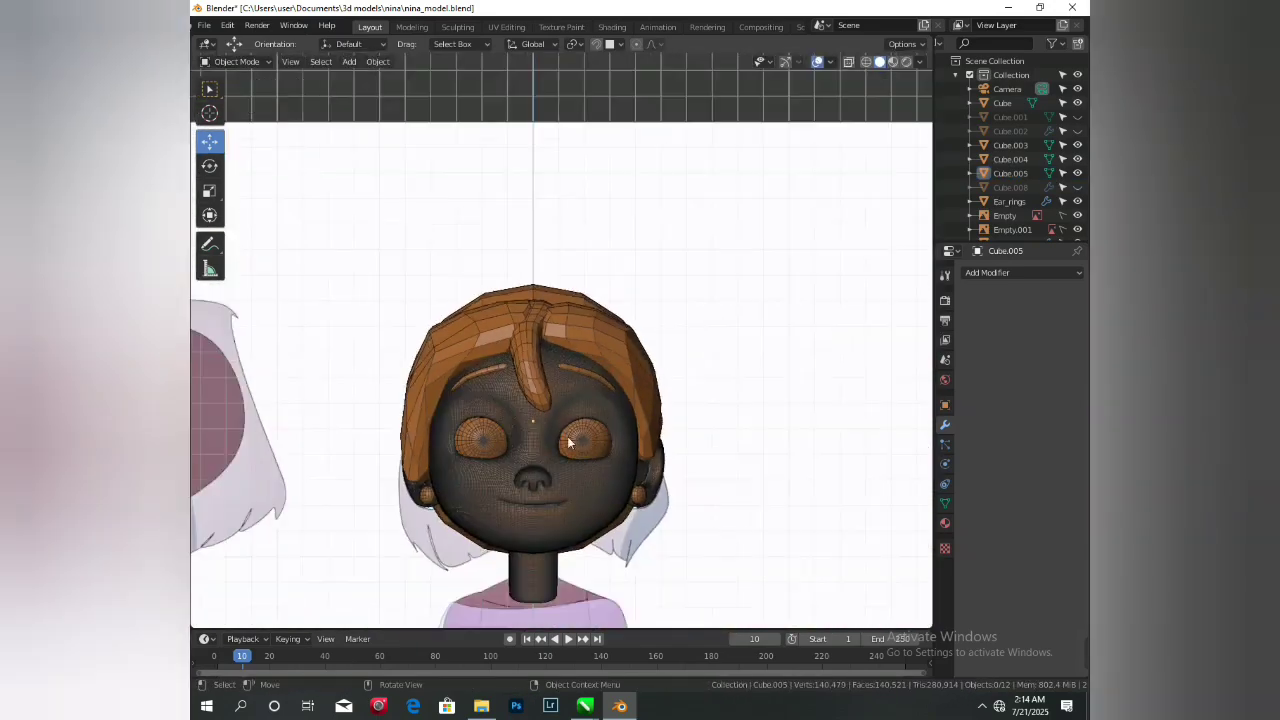
scroll(462, 572, "up", 2)
left_click(390, 603)
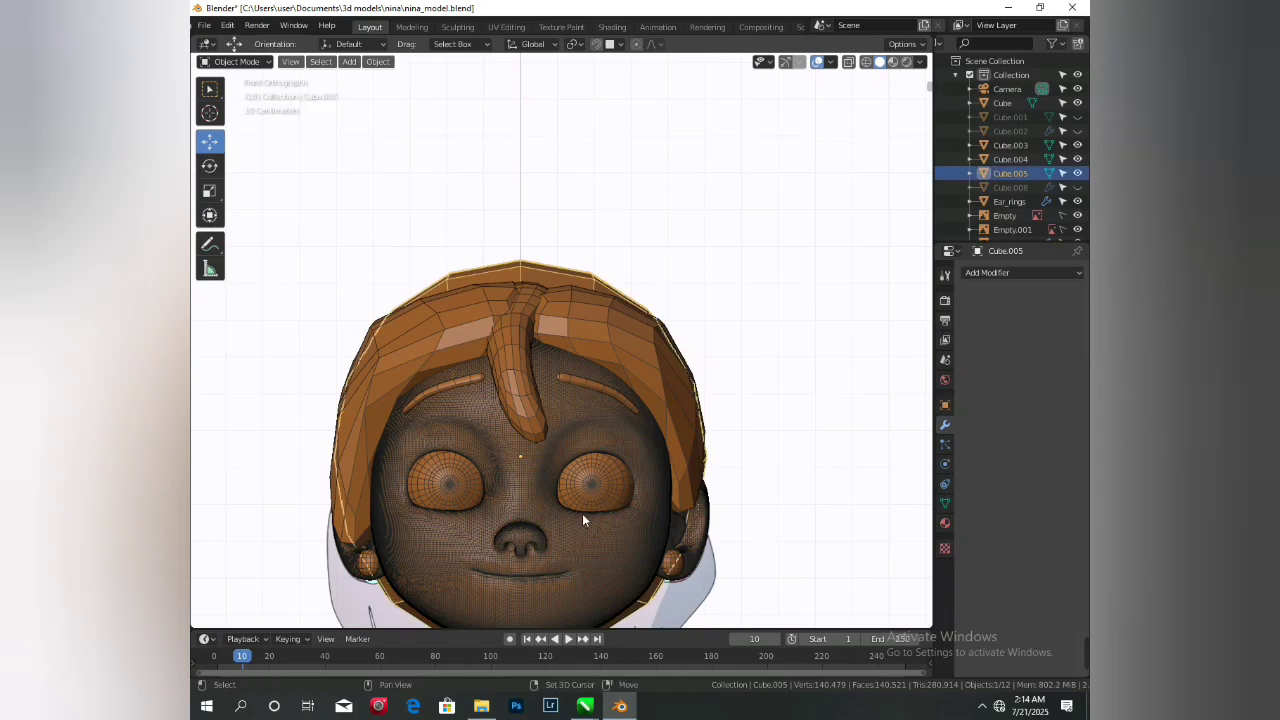
middle_click_drag(582, 515, 651, 397, "shift")
key("s")
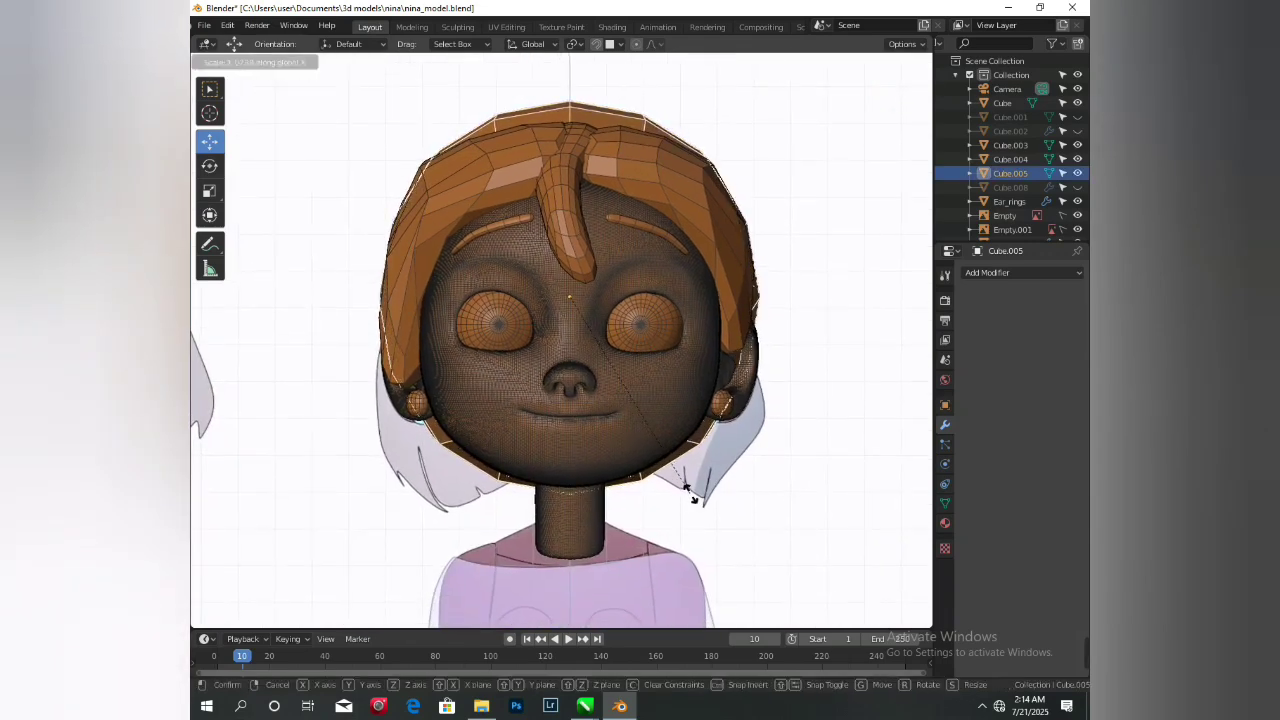
left_click(720, 489)
- Scale the back hair mesh along Z and lower it so its top meets the front locks
key("s")
key("z")
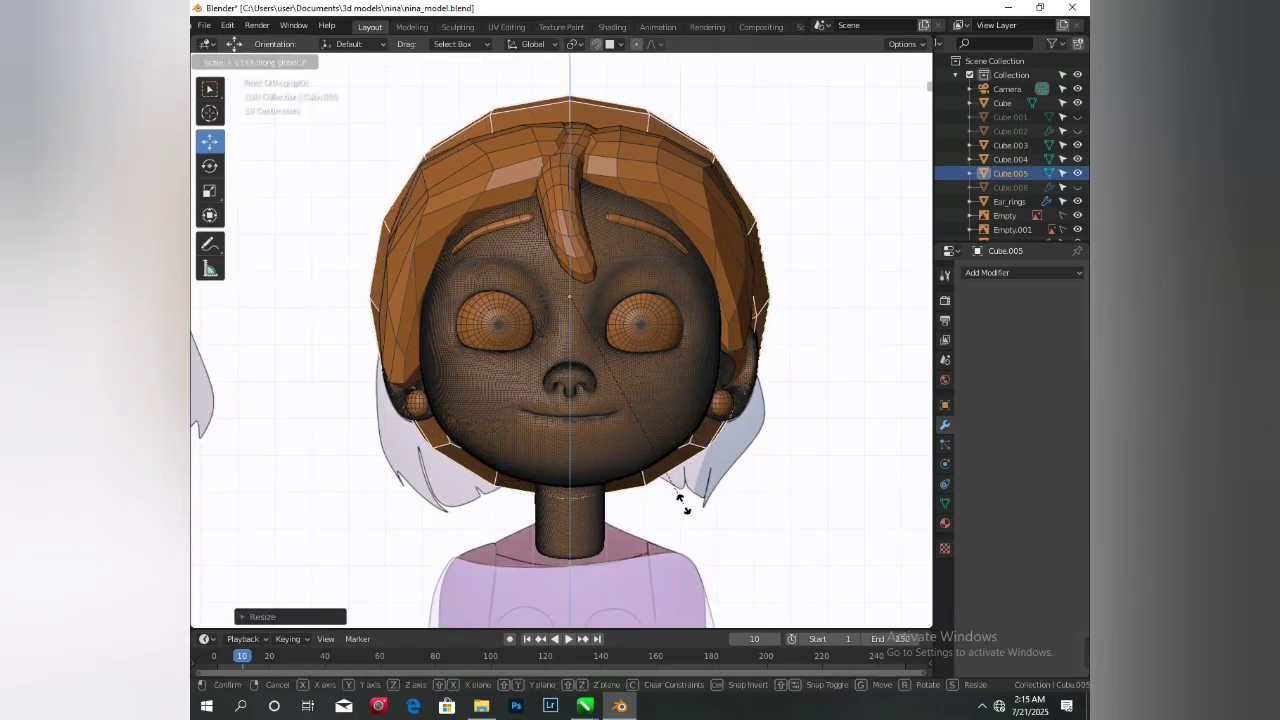
left_click(691, 513)
key("g")
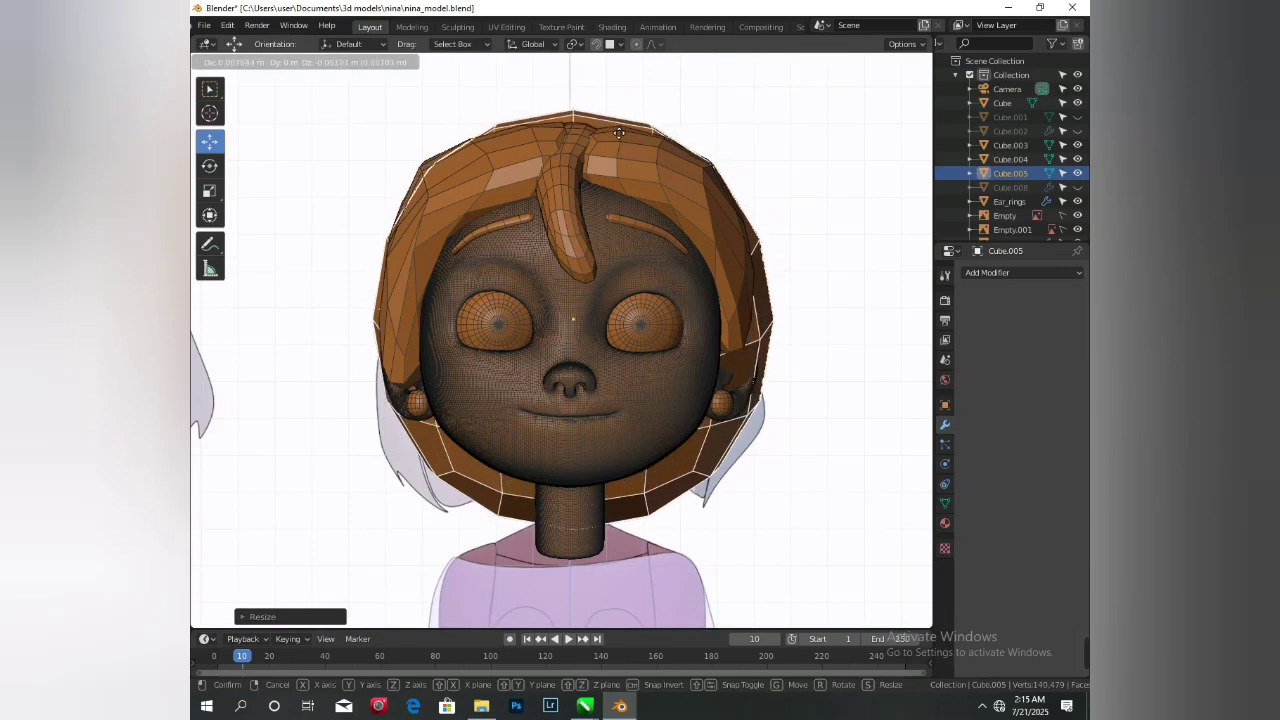
left_click(840, 220)
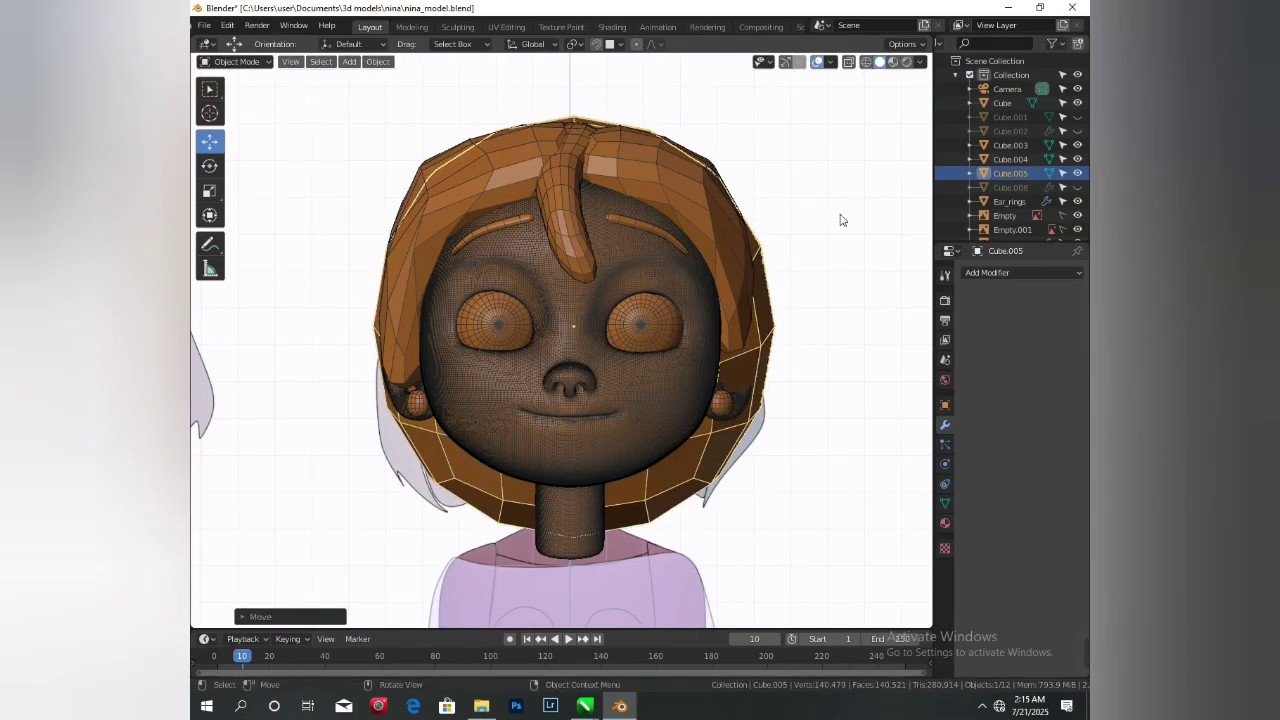
left_click(842, 220)
- Open the back hair mesh for sculpting and reshape its upper rear in side view with a 280 px Grab brush
scroll(671, 277, "down", 5)
middle_click_drag(671, 277, 463, 270)
scroll(603, 340, "up", 3)
mouse_move(603, 340)
middle_mouse_down()
mouse_move(407, 379)
mouse_move(640, 365)
mouse_move(689, 341)
middle_mouse_up()
left_click(689, 341)
left_click(457, 26)
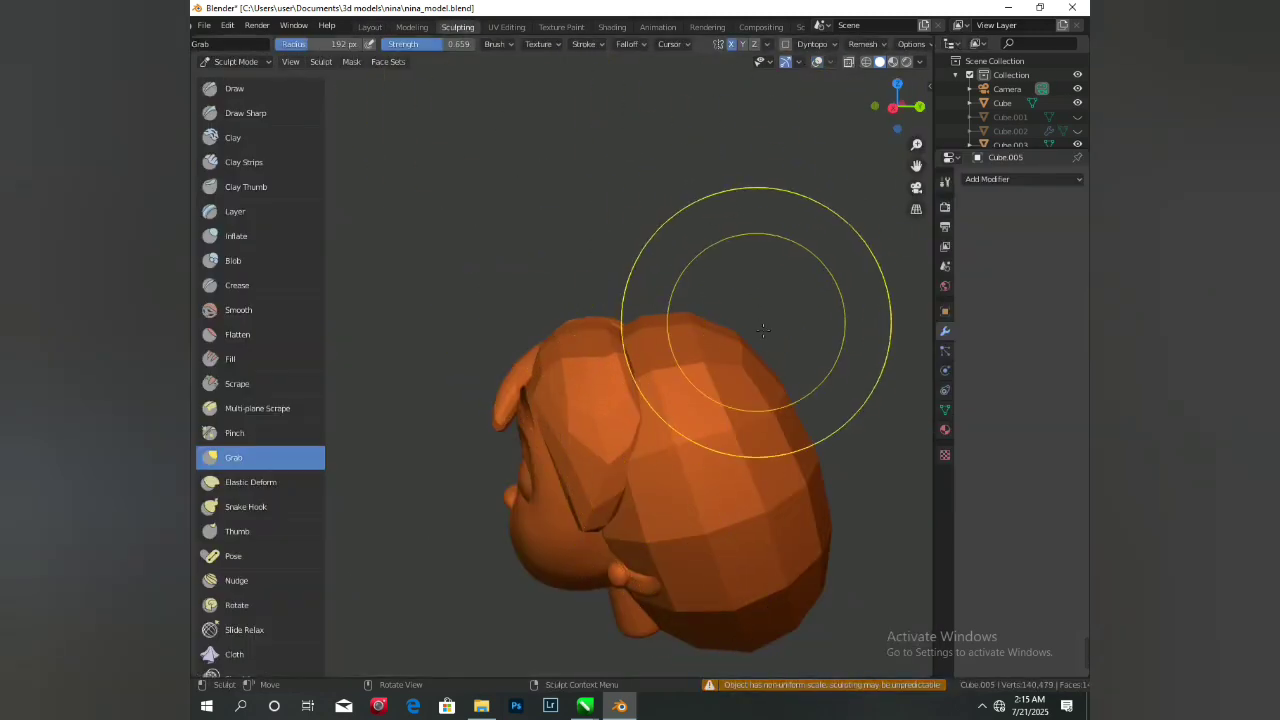
key("KP_1")
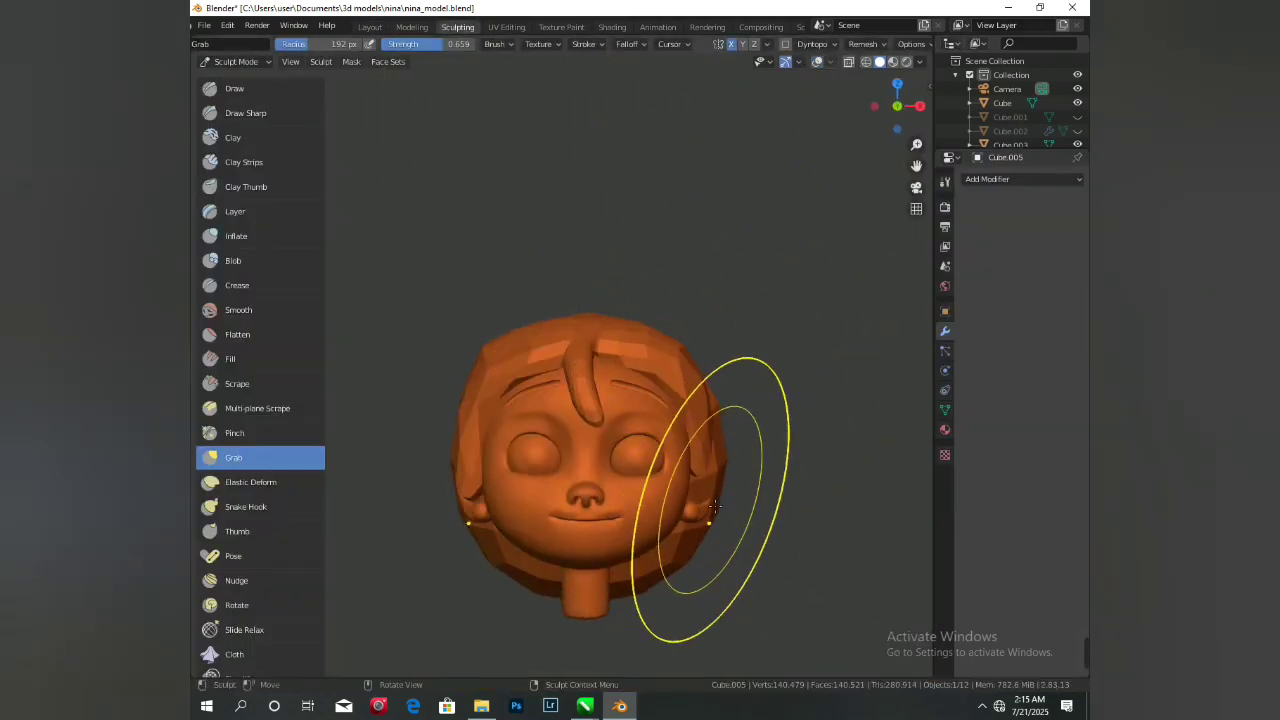
mouse_move(714, 505)
middle_mouse_down()
mouse_move(749, 482)
mouse_move(647, 482)
mouse_move(668, 553)
middle_mouse_up()
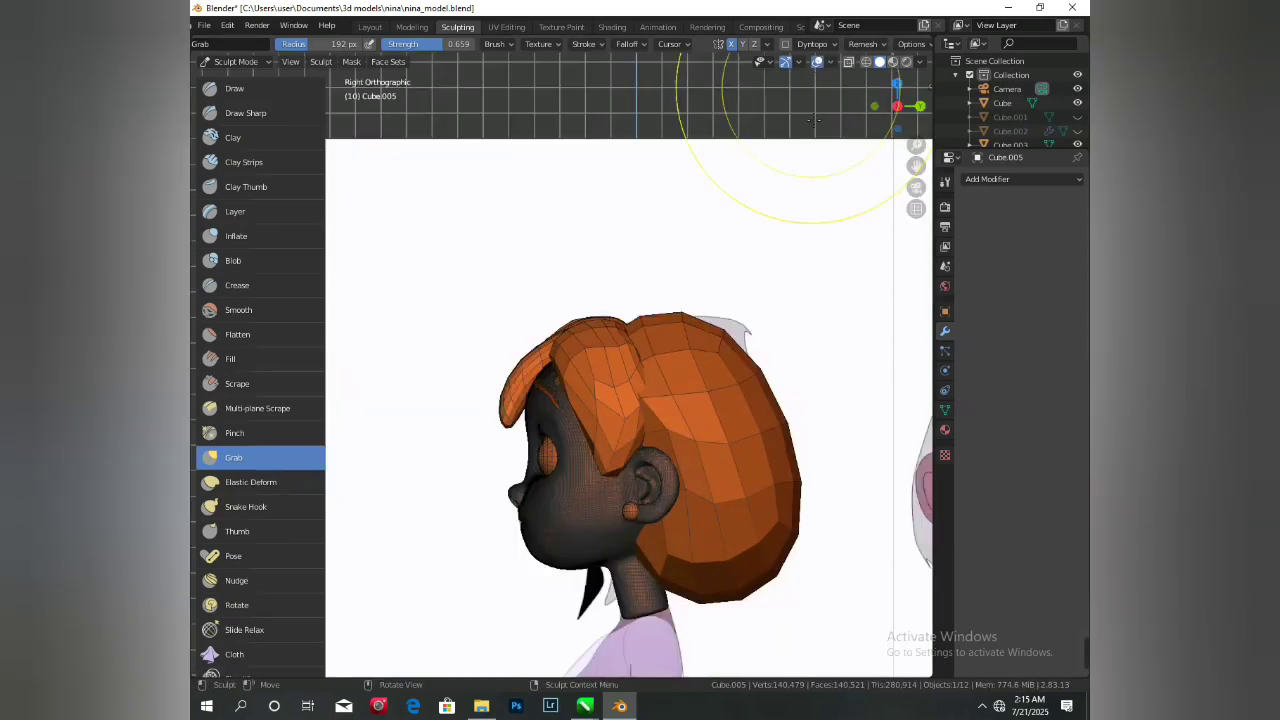
middle_click_drag(780, 360, 780, 240, "shift")
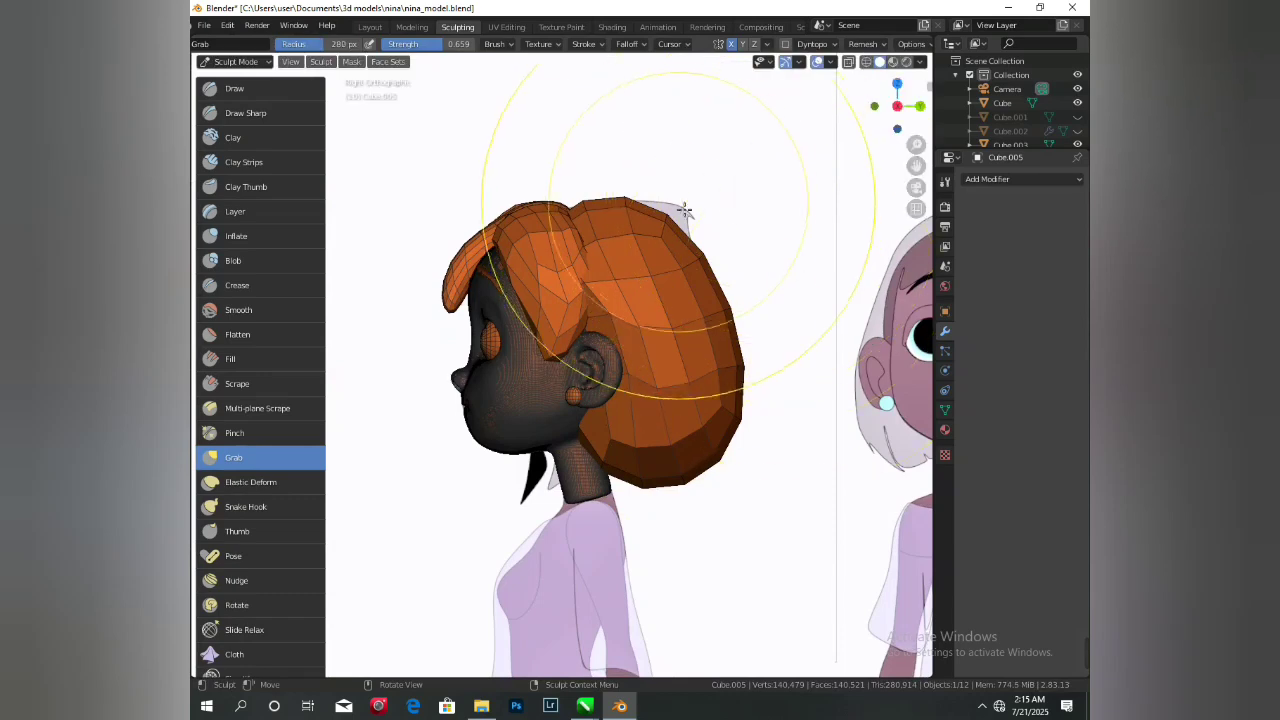
mouse_move(668, 230)
left_mouse_down()
mouse_move(686, 220)
mouse_move(644, 194)
left_mouse_up()
- Turn on X-ray and shape the back hair's crown and upper rear corner to the side reference, using Grab radii of 137 to 167 px
key("f")
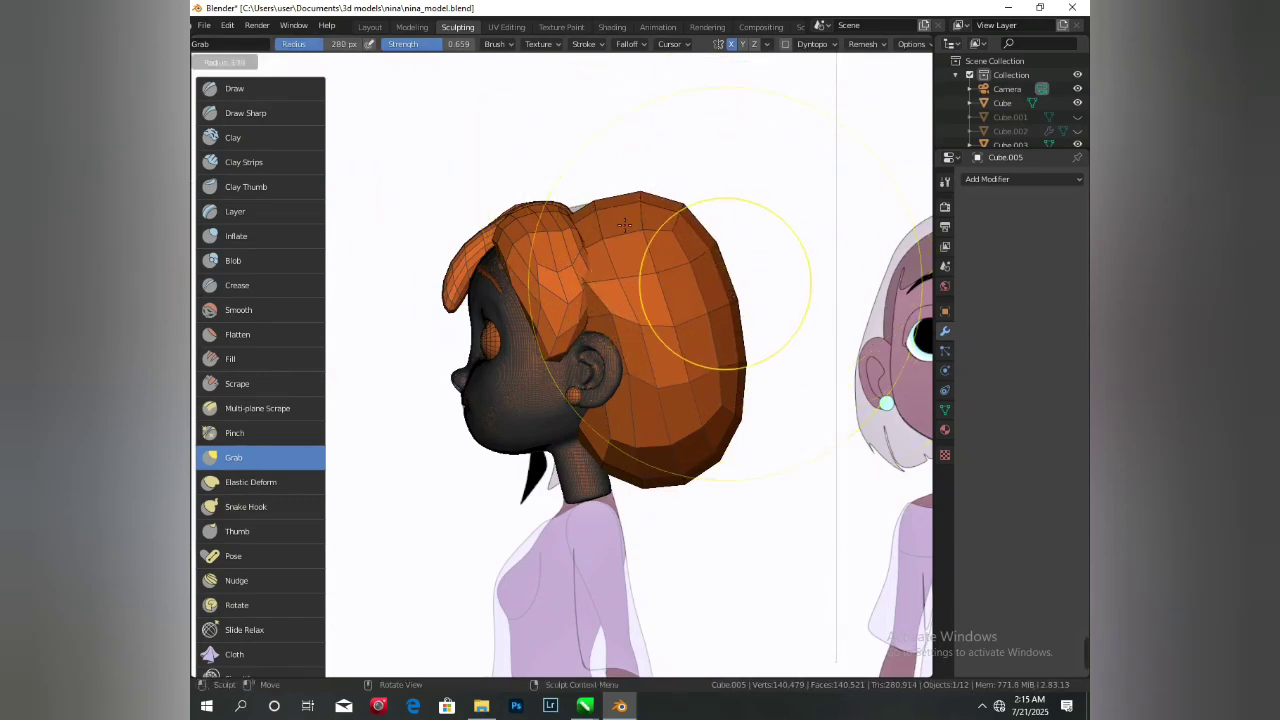
left_click(624, 225)
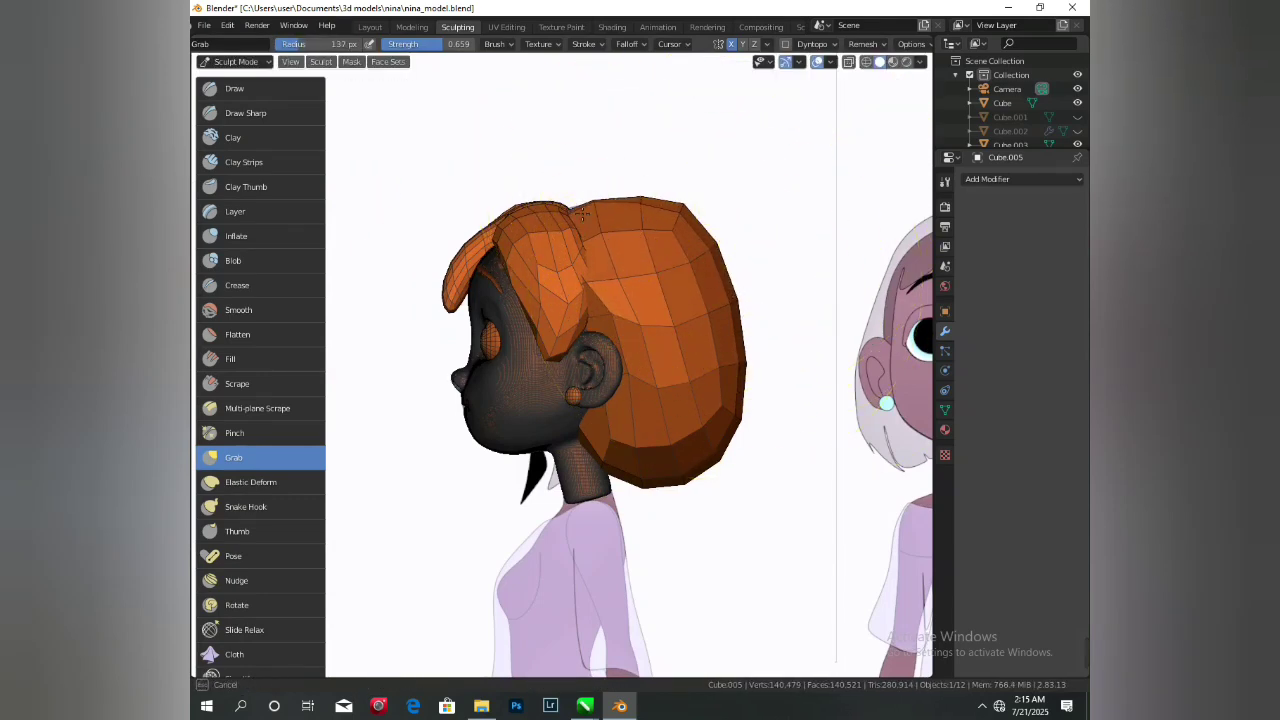
key("alt+z")
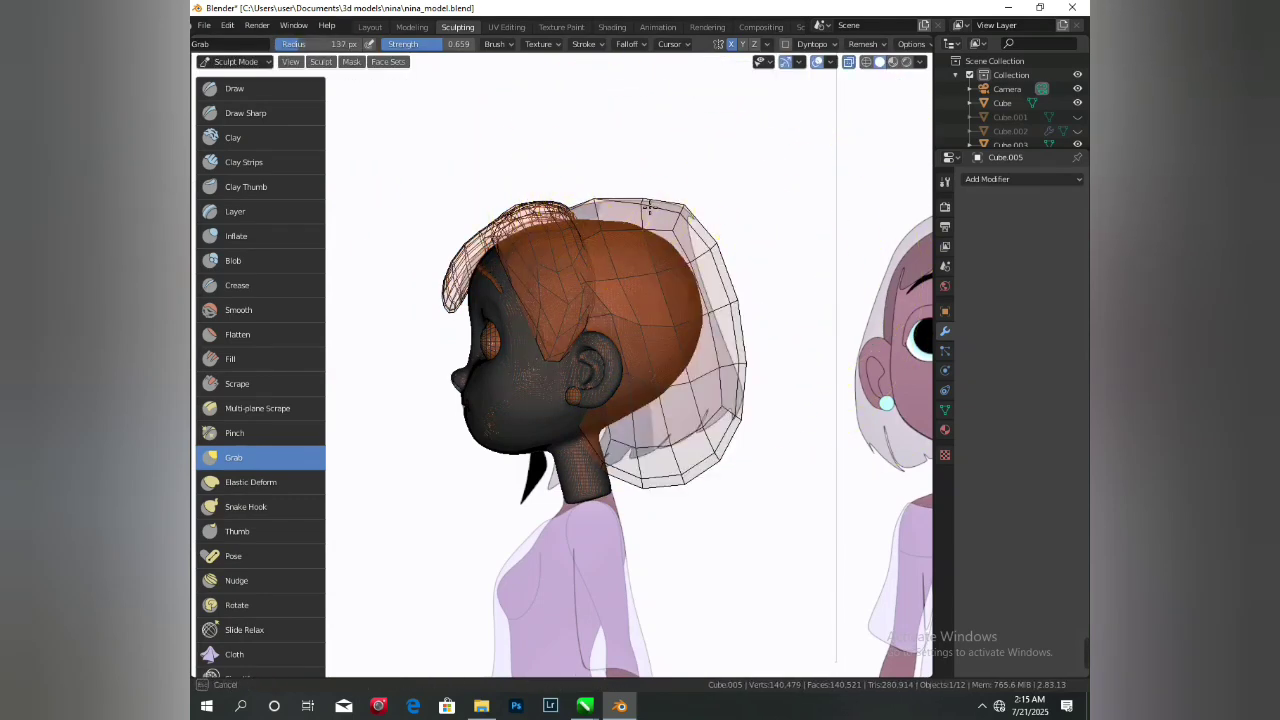
left_click(758, 308)
left_click_drag(725, 301, 710, 303)
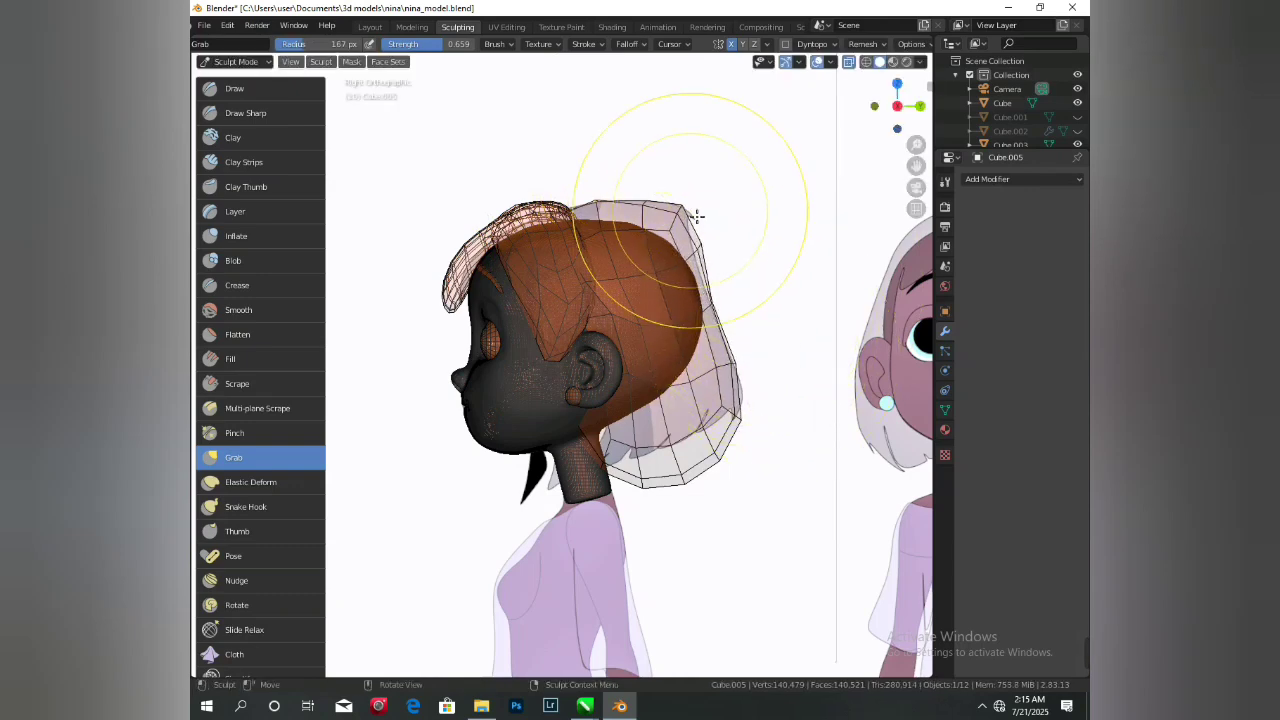
left_click_drag(689, 213, 703, 228)
key("f")
left_click(679, 227)
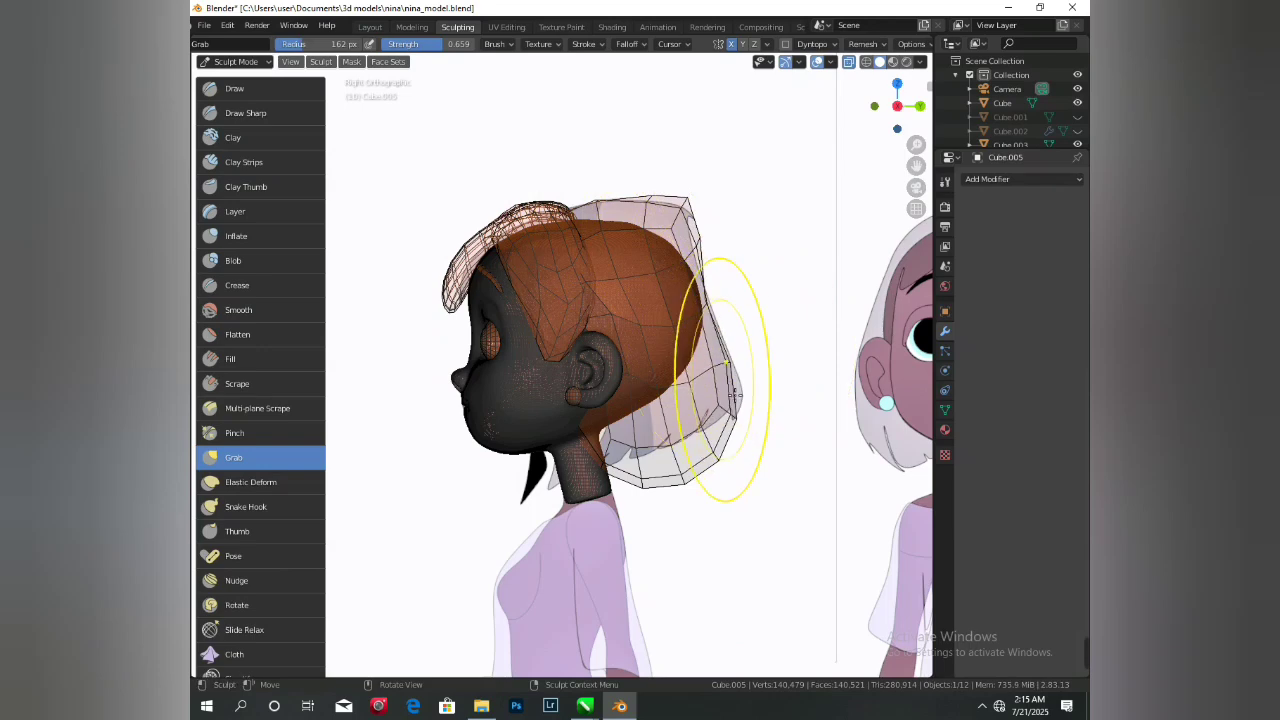
- Fit the back hair's lower rear and underside to the reference with a 220 px Grab radius, and pull its side inward at 130 px
key("f")
left_click(783, 442)
left_click_drag(736, 423, 742, 401)
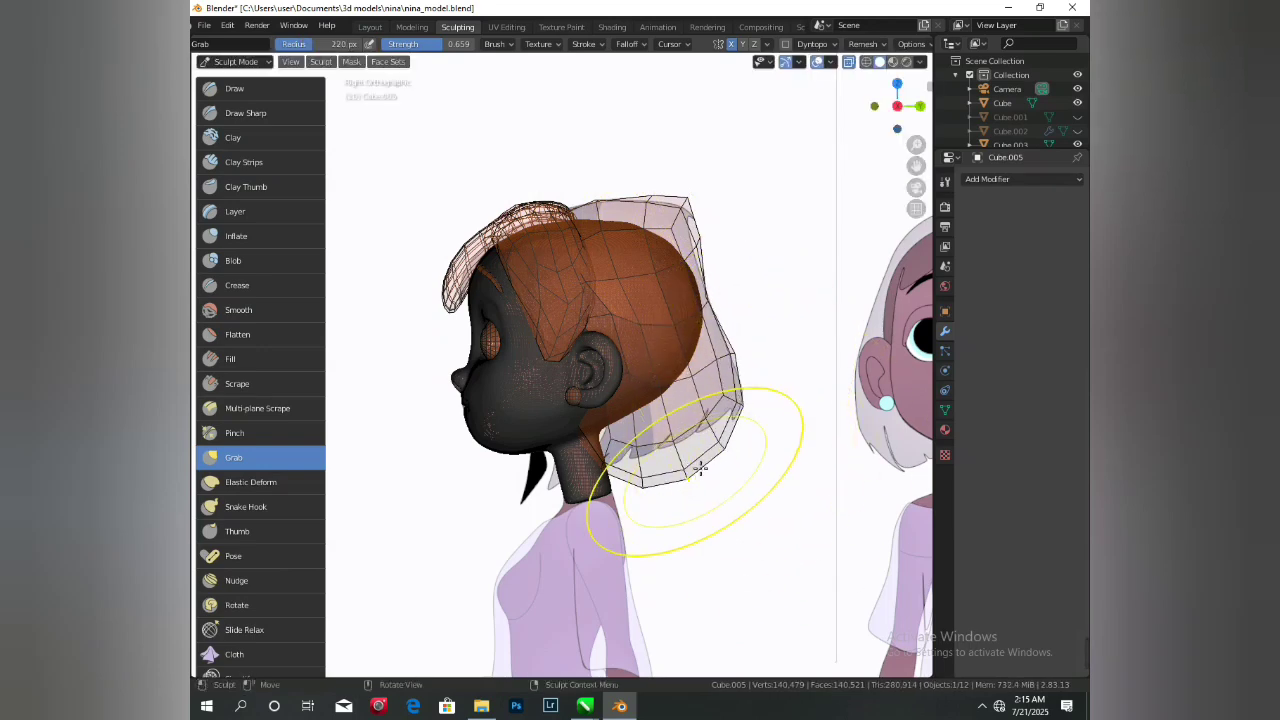
left_click_drag(700, 468, 635, 462)
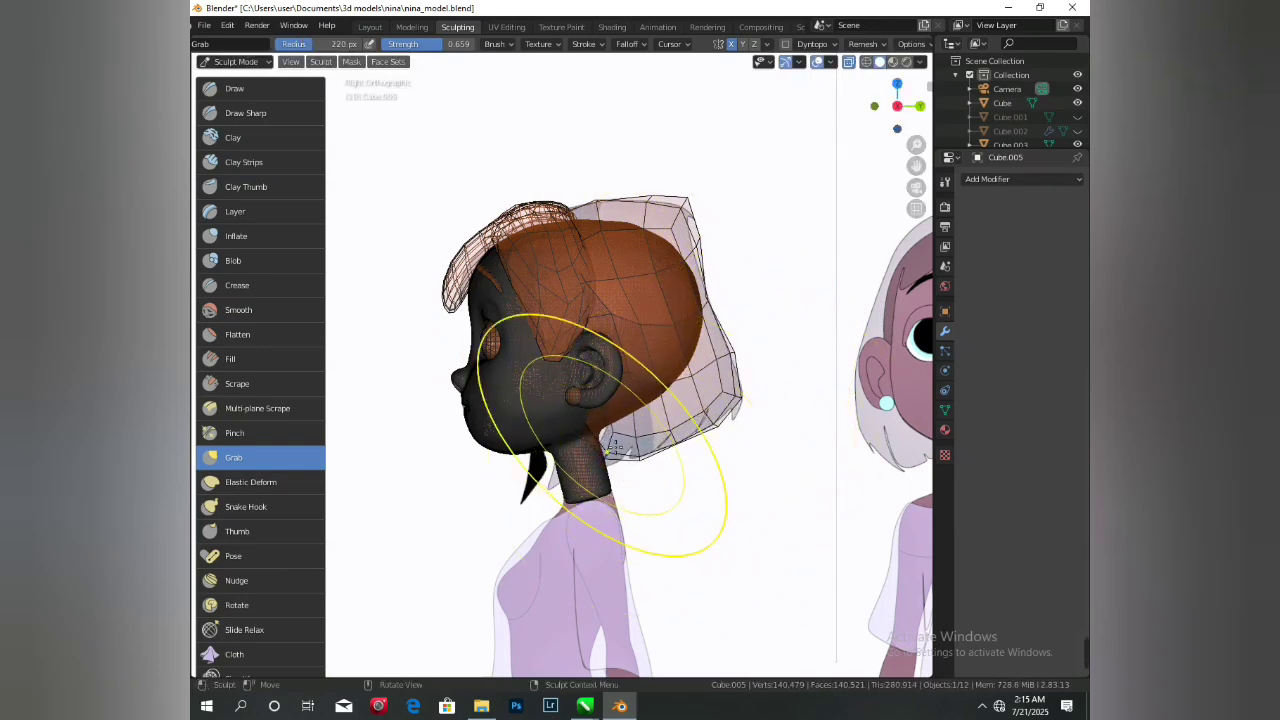
left_click_drag(597, 428, 604, 432)
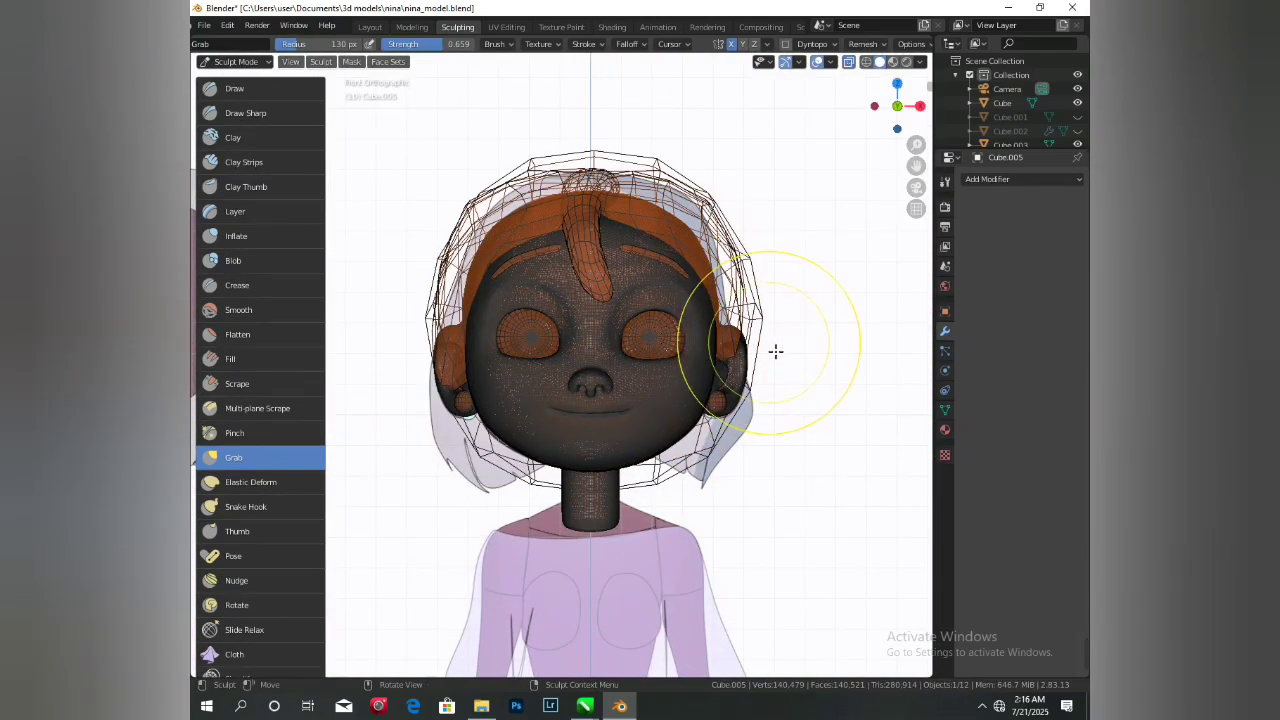
left_click_drag(774, 334, 745, 325)
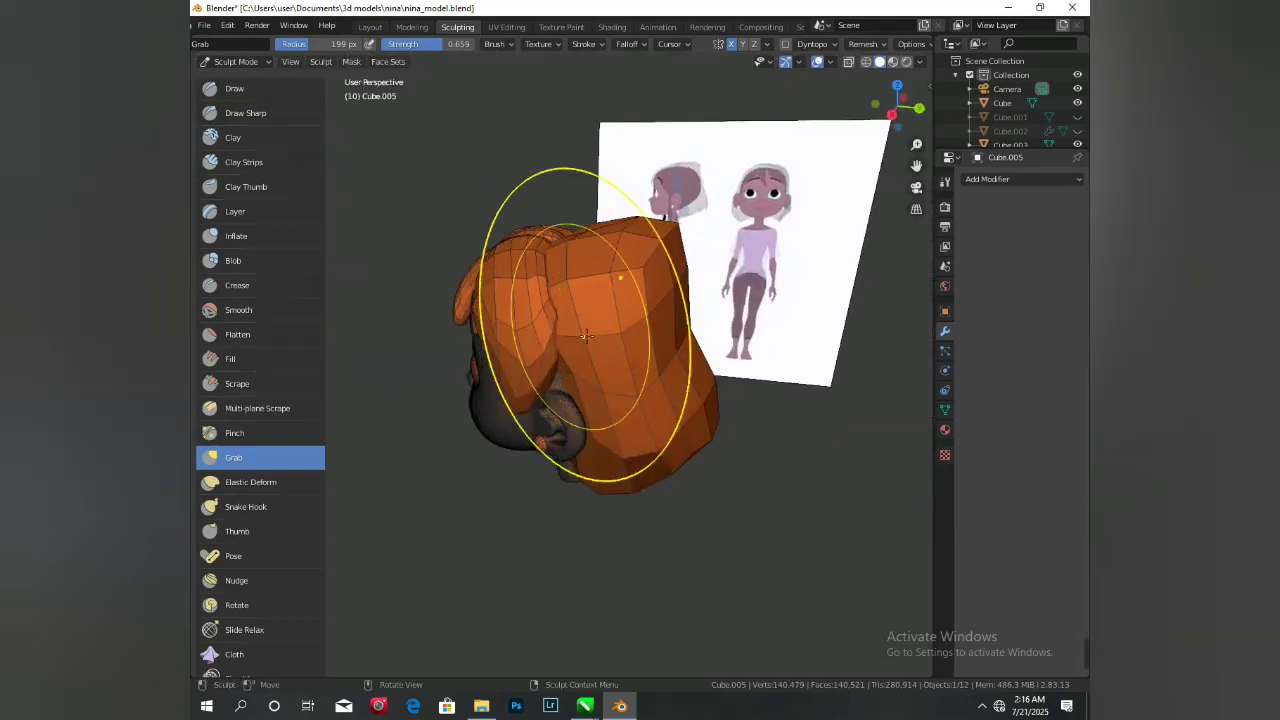
- Pull the back hair's front edge forward above the ear toward the side lock with a 199 px Grab brush
mouse_move(540, 372)
middle_mouse_down()
mouse_move(524, 393)
mouse_move(543, 377)
middle_mouse_up()
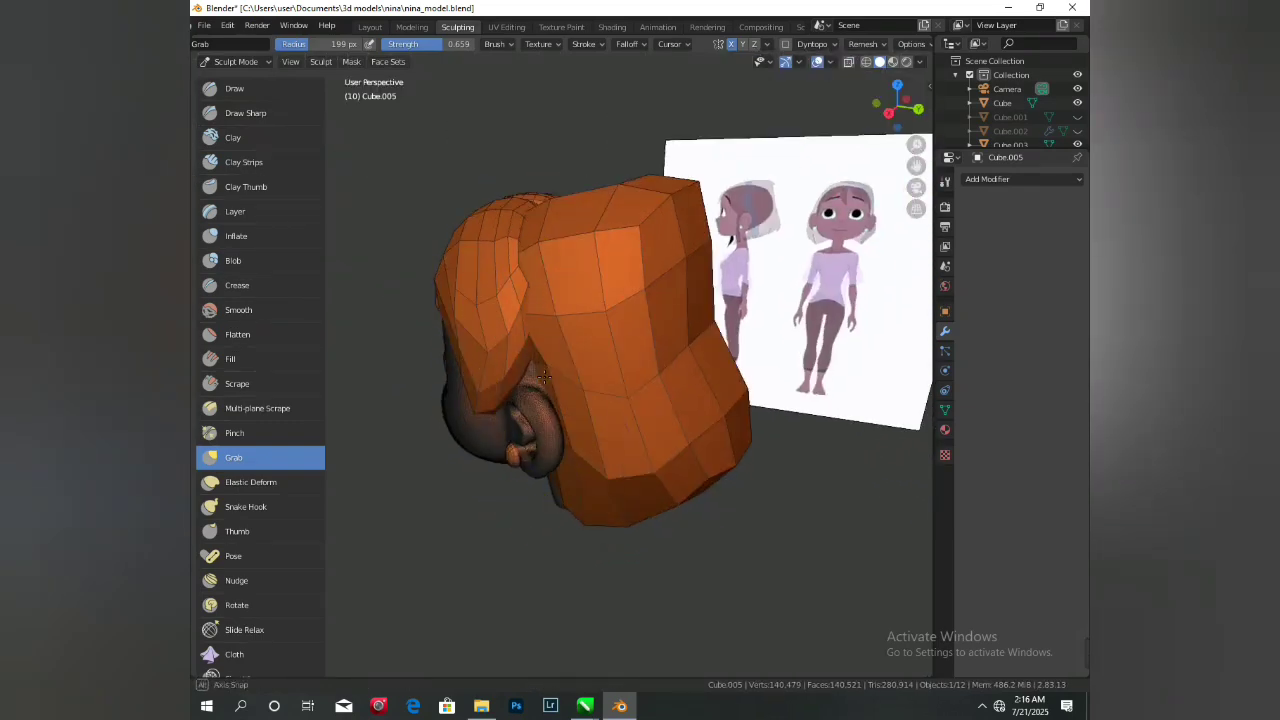
left_click_drag(553, 354, 519, 405)
middle_click_drag(519, 405, 577, 356)
scroll(577, 354, "up", 8)
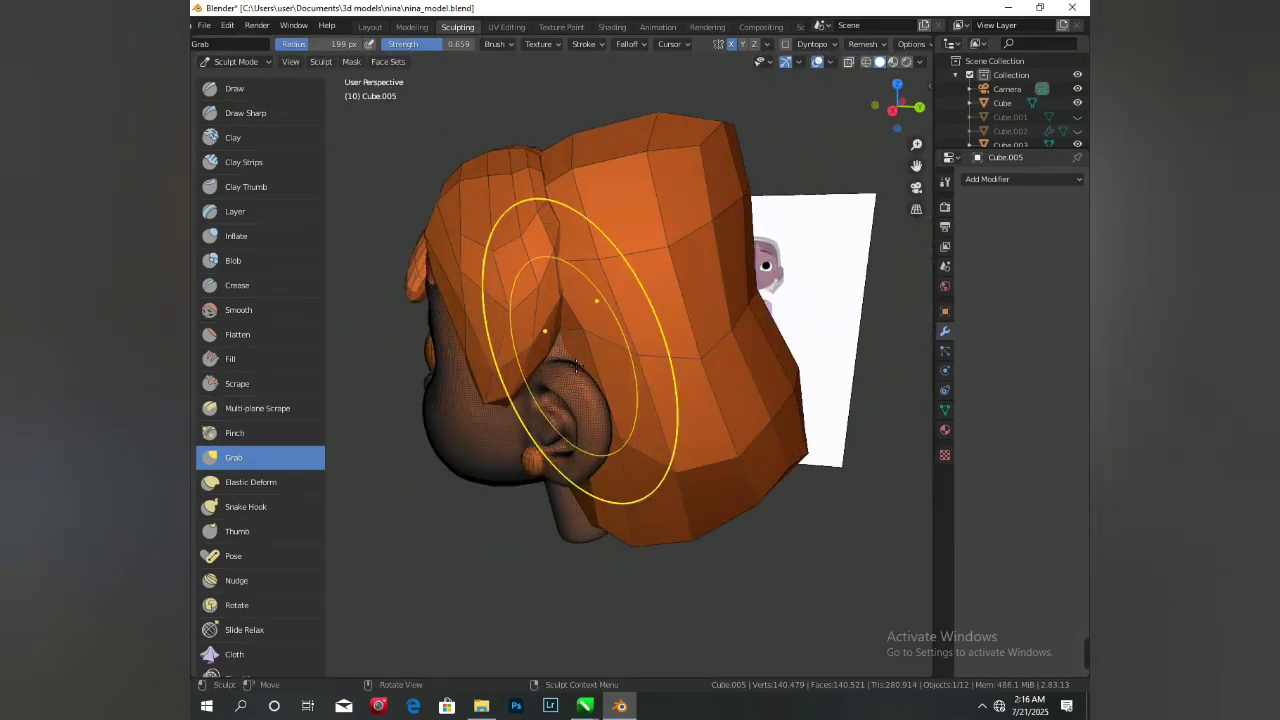
left_click_drag(573, 325, 412, 384)
middle_click_drag(587, 340, 648, 284)
- Reshape the back hair's upper side and lower edge with the Grab brush and compare the shape with the front reference
left_click_drag(678, 249, 573, 267)
left_click_drag(701, 286, 676, 234)
scroll(677, 232, "down", 8)
middle_click_drag(677, 235, 682, 378)
left_click_drag(688, 457, 653, 444)
key("KP_1")
scroll(688, 419, "down", 4)
scroll(691, 417, "up", 4)
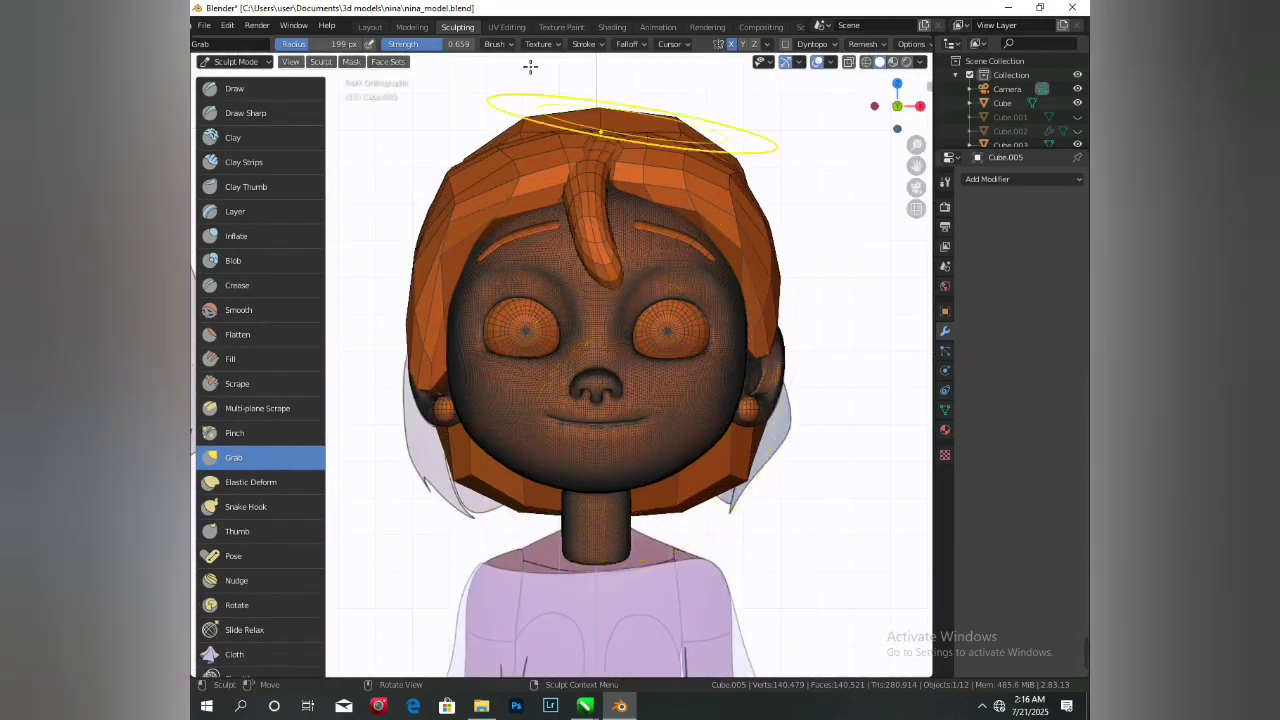
- Add a cube in the Layout workspace, scale it down to a small block and move it beside the girl's neck
left_click(369, 26)
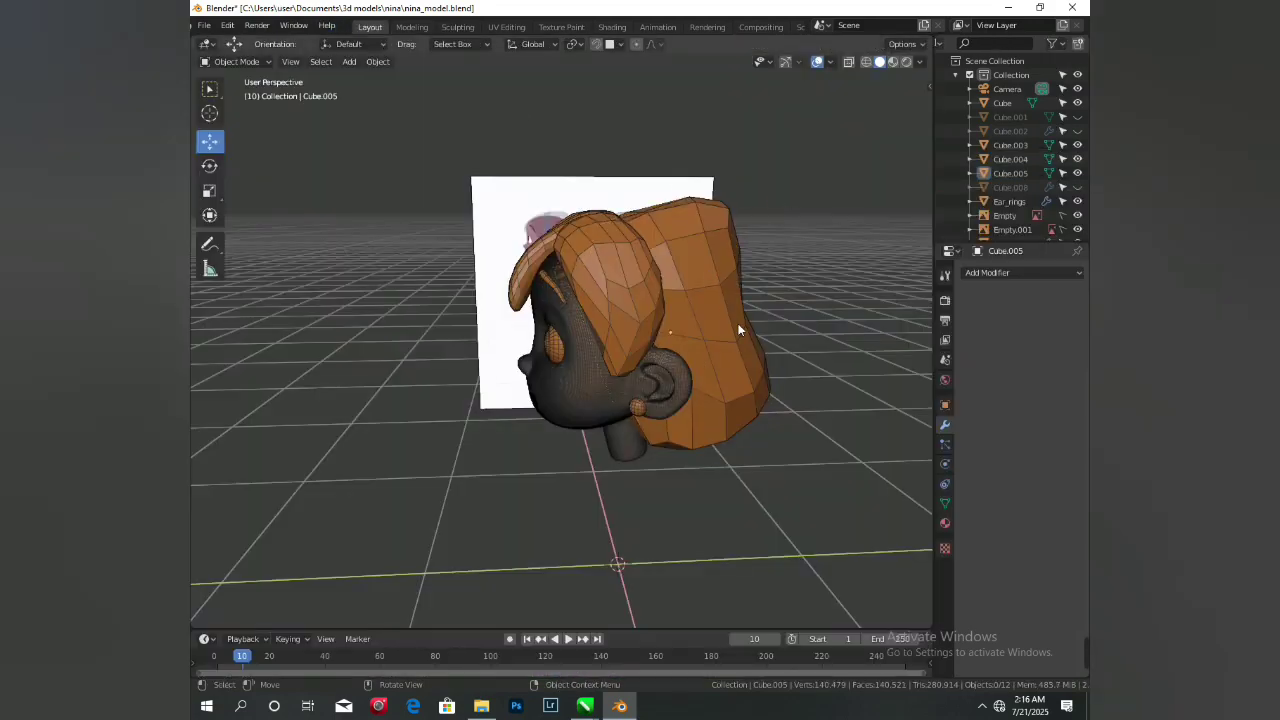
middle_click_drag(740, 330, 728, 449)
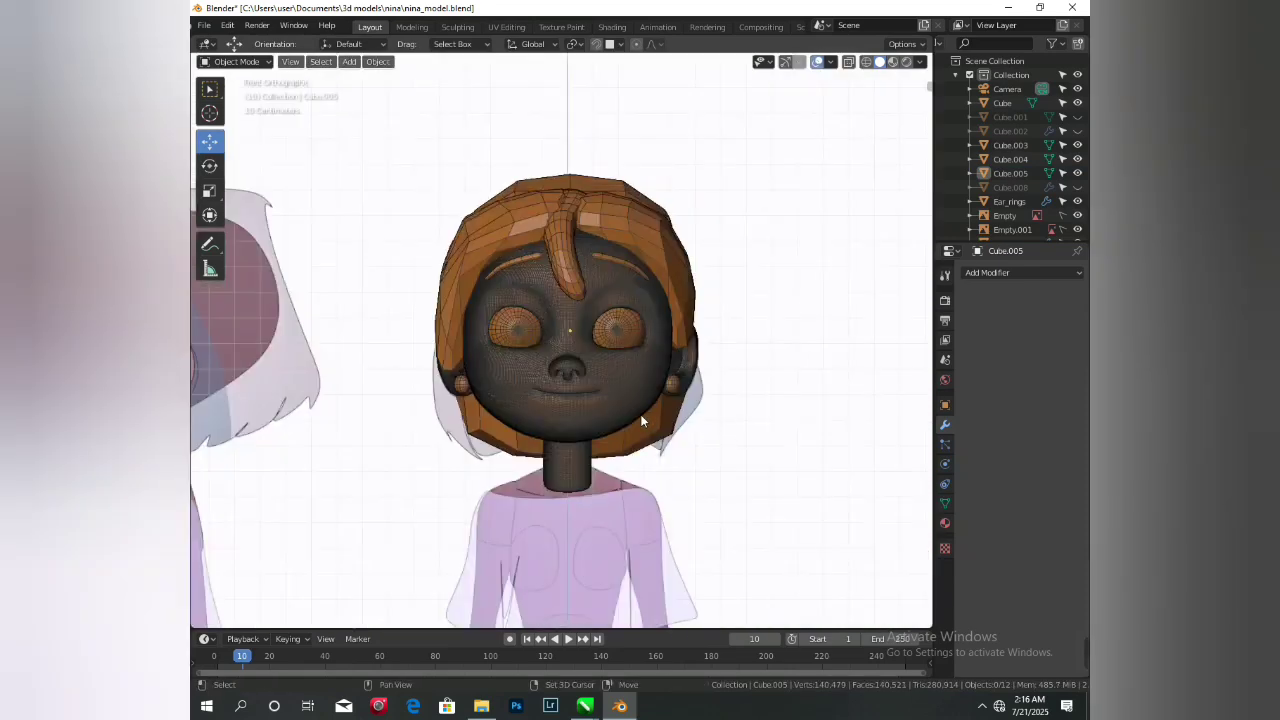
key("shift+a")
mouse_move(586, 398)
left_click(675, 411)
scroll(657, 430, "down", 6)
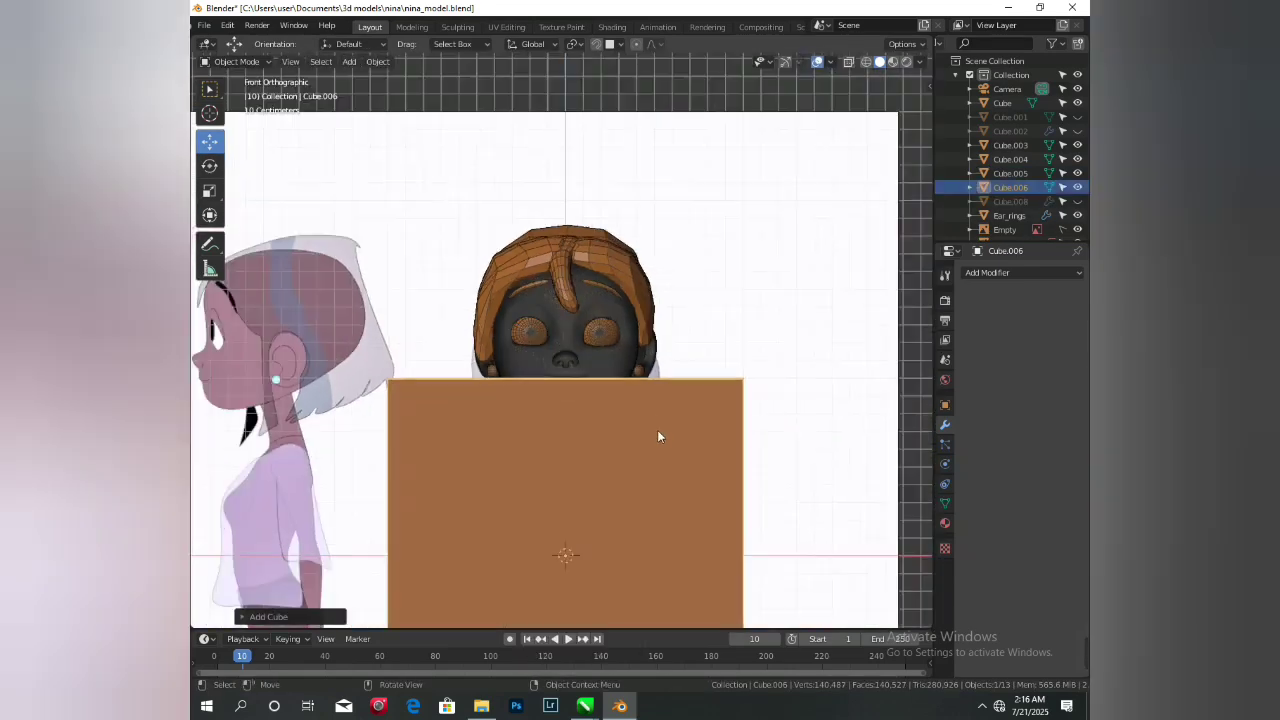
key("s")
left_click(567, 450)
key("g")
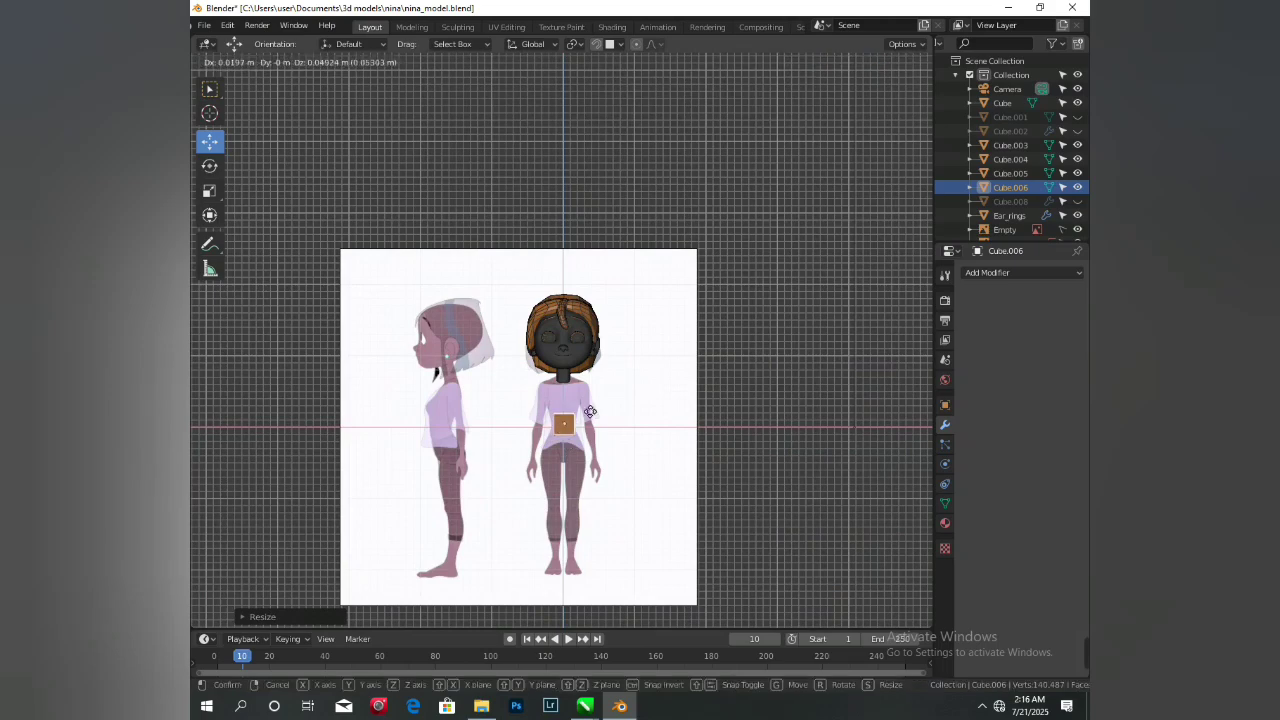
left_click(618, 394)
- Apply a level 2 subdivision to the small cube and place it behind the ear over the lower back hair
key("ctrl+2")
scroll(757, 471, "up", 6)
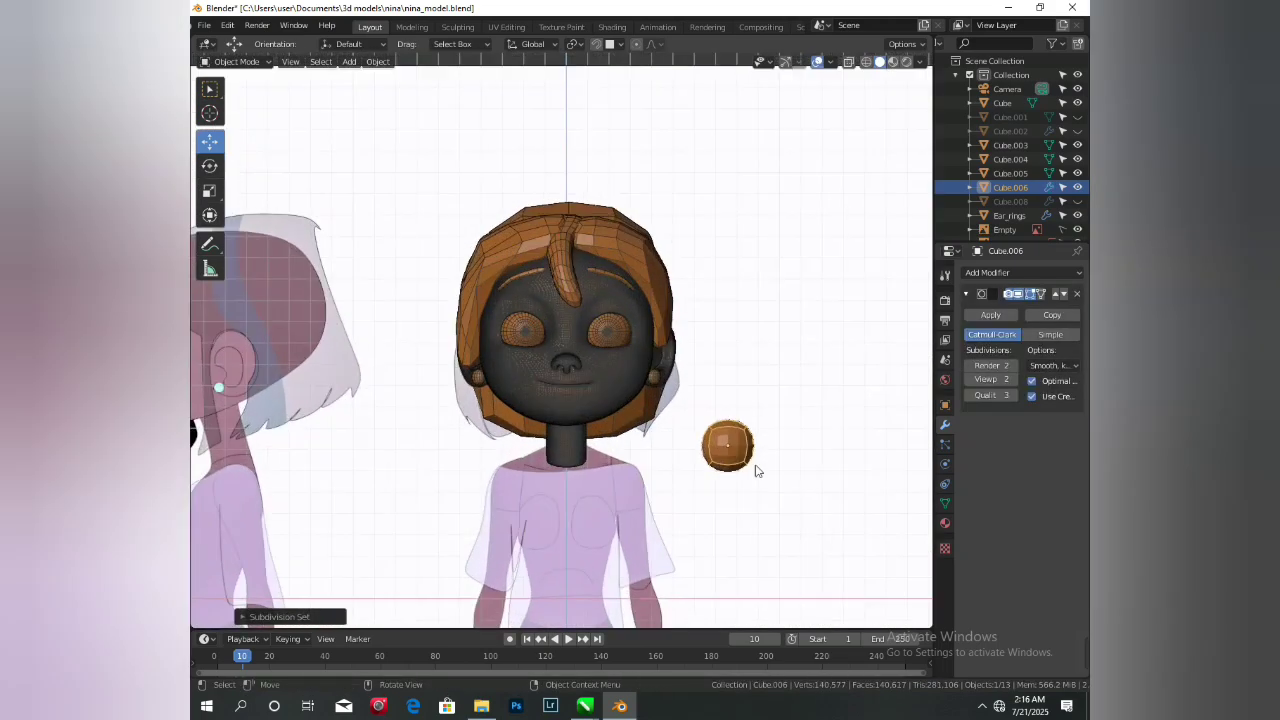
left_click(991, 315)
middle_click_drag(737, 431, 673, 514)
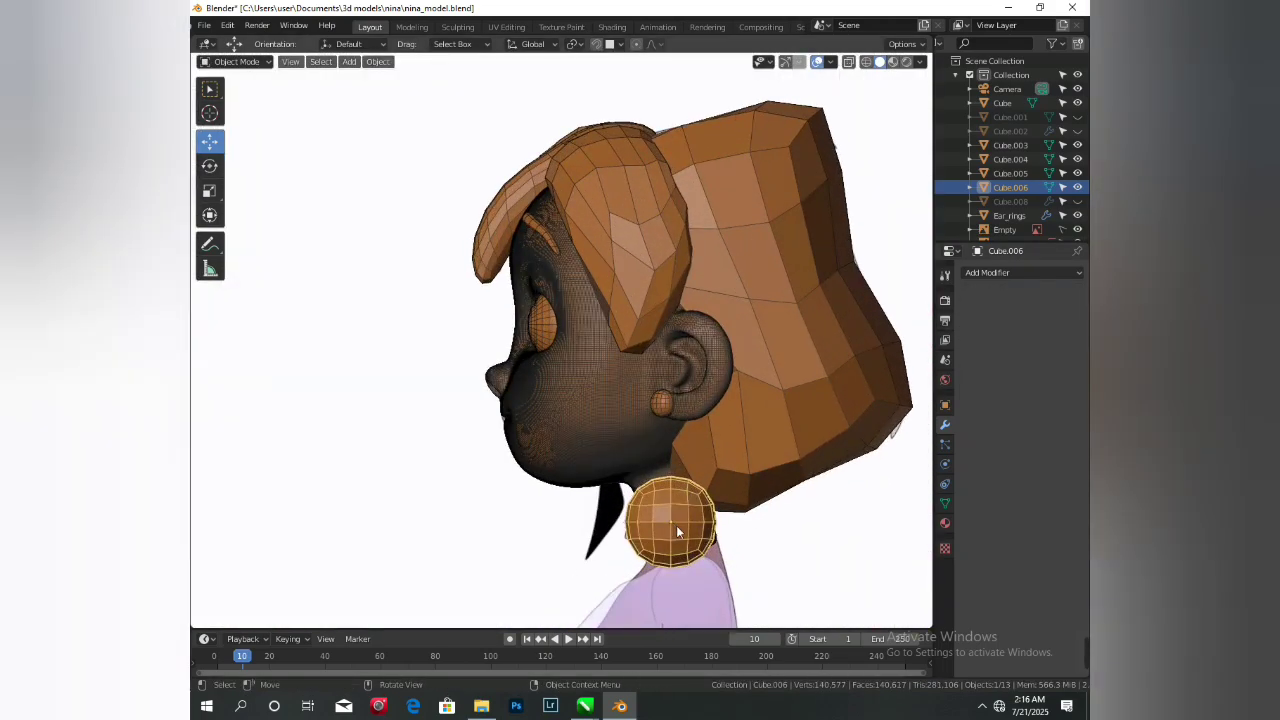
key("g")
left_click(763, 440)
- In side view, sculpt the ball into a long lock from behind the ear to the neck, using a 105 px Grab radius
left_click(458, 27)
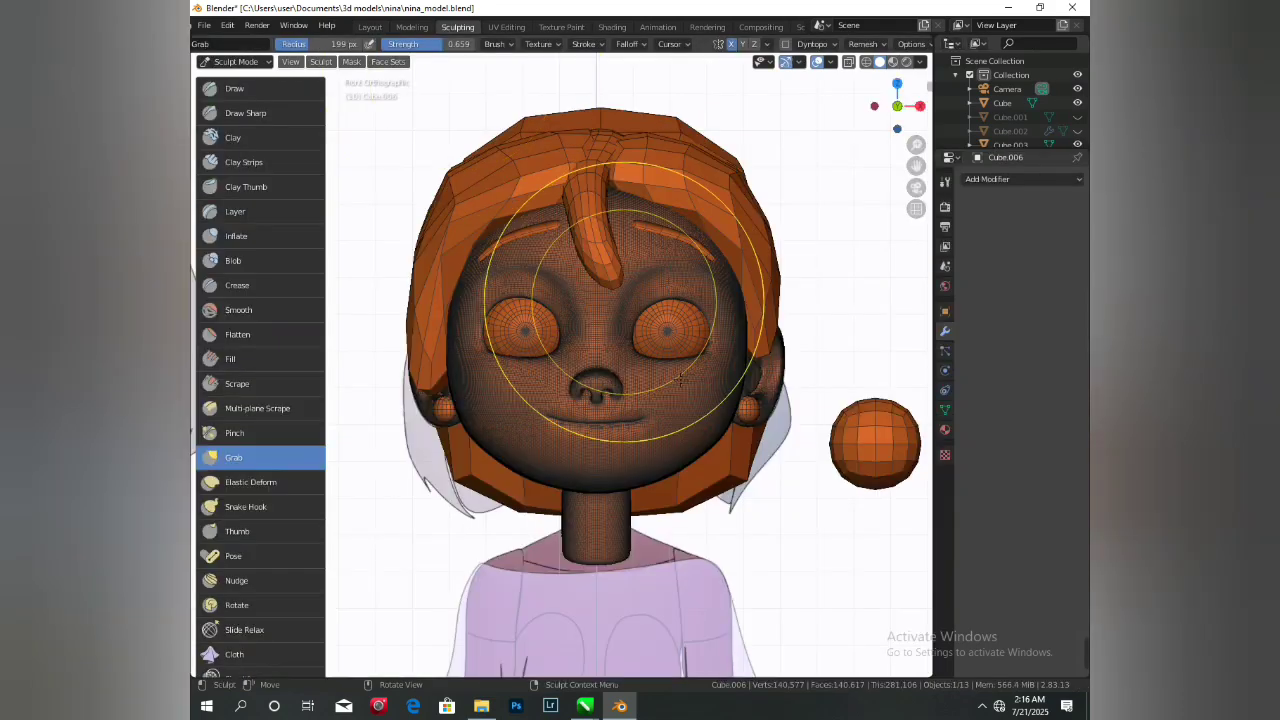
left_click(370, 27)
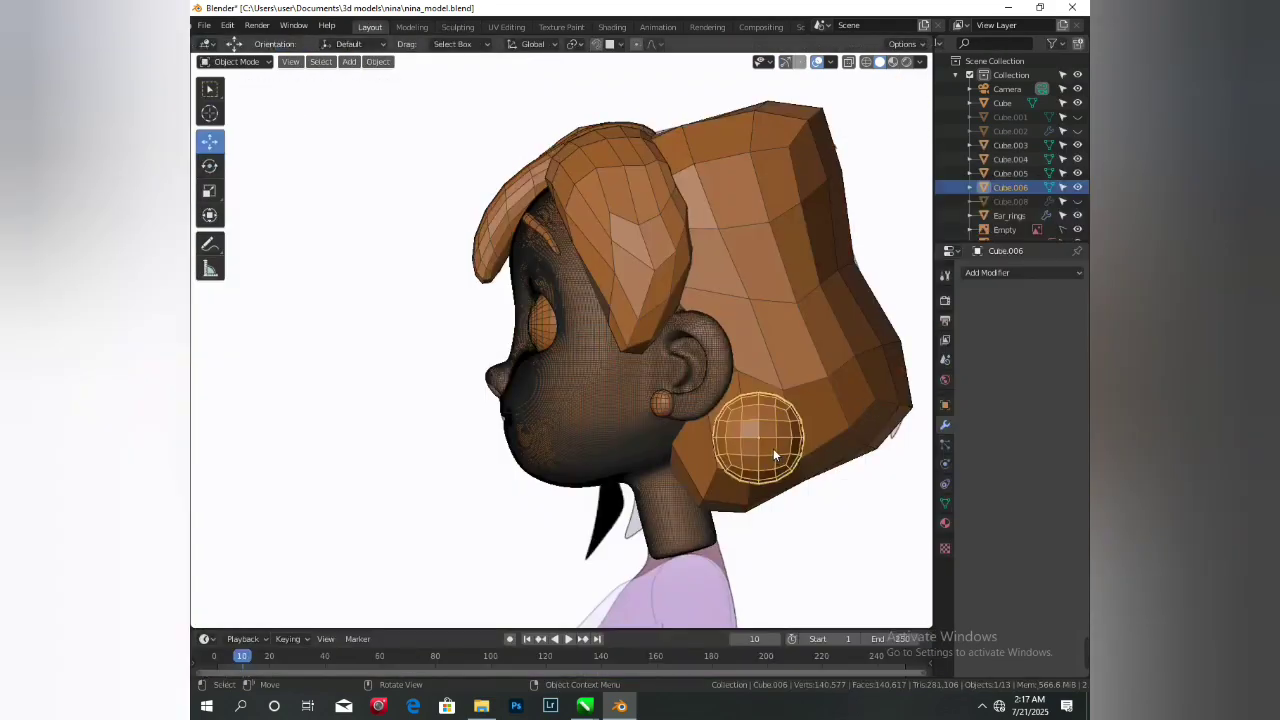
key("KP_1")
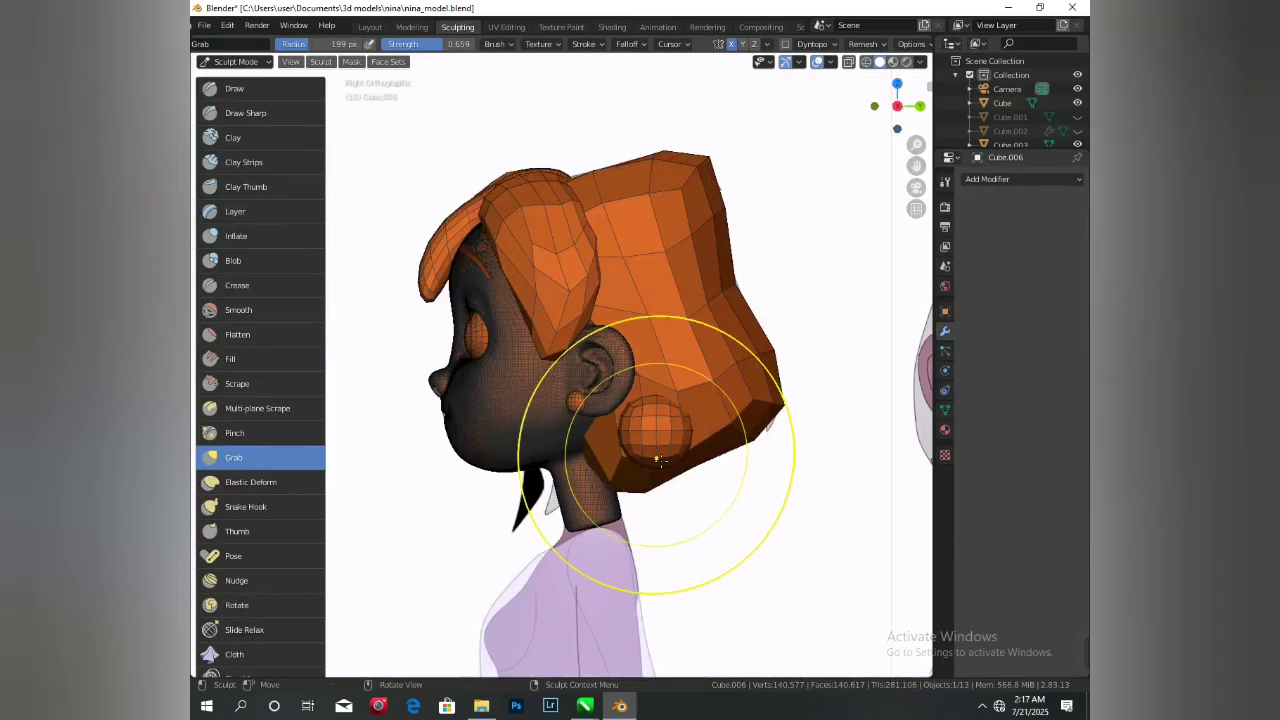
key("f")
left_click(630, 465)
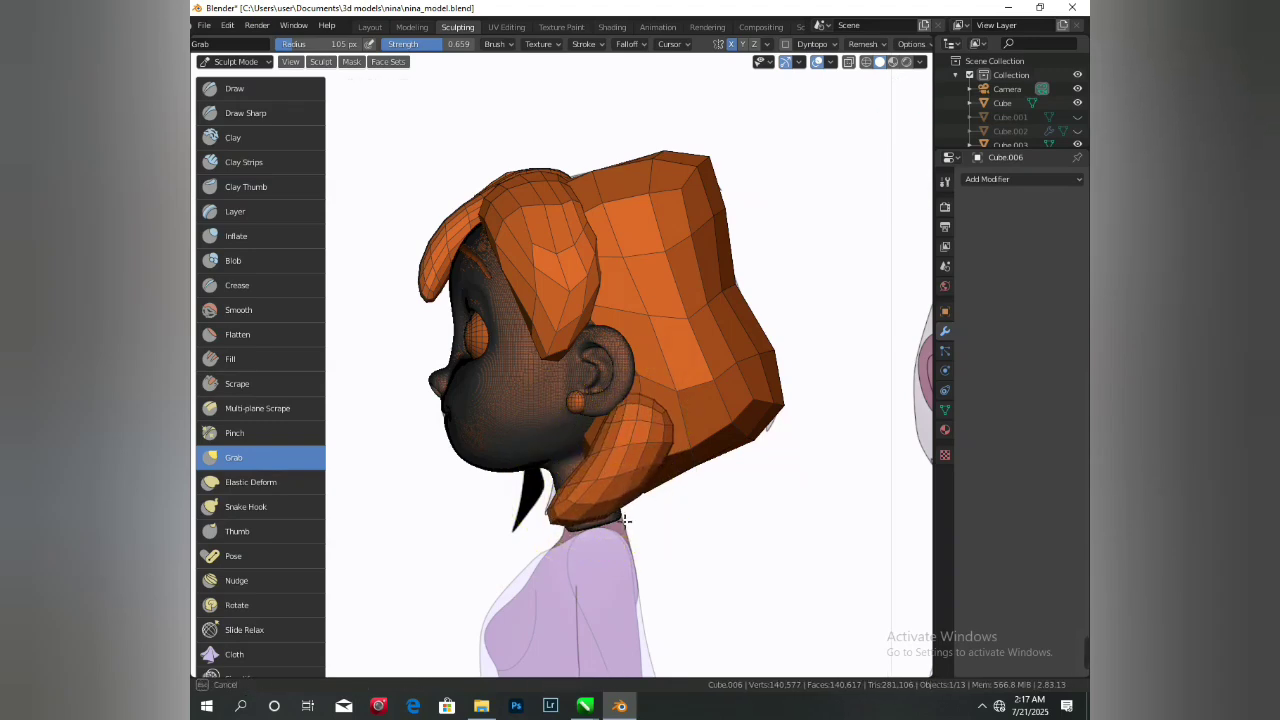
- Set the Grab radius to 172 px and reshape the lock's side and lower end to hang below the earring in front view
mouse_move(656, 394)
middle_mouse_down()
mouse_move(680, 349)
mouse_move(500, 280)
middle_mouse_up()
key("f")
left_click(492, 548)
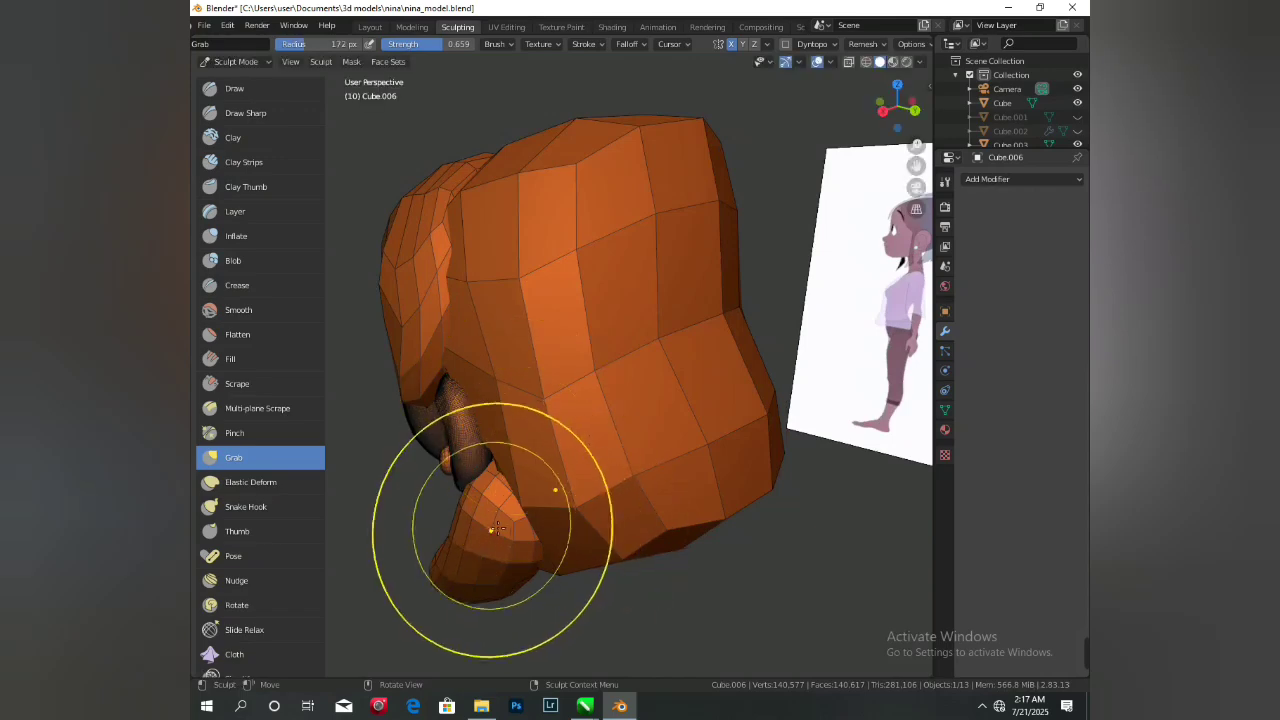
left_click_drag(492, 512, 502, 493)
middle_click_drag(505, 530, 666, 498)
key("KP_1")
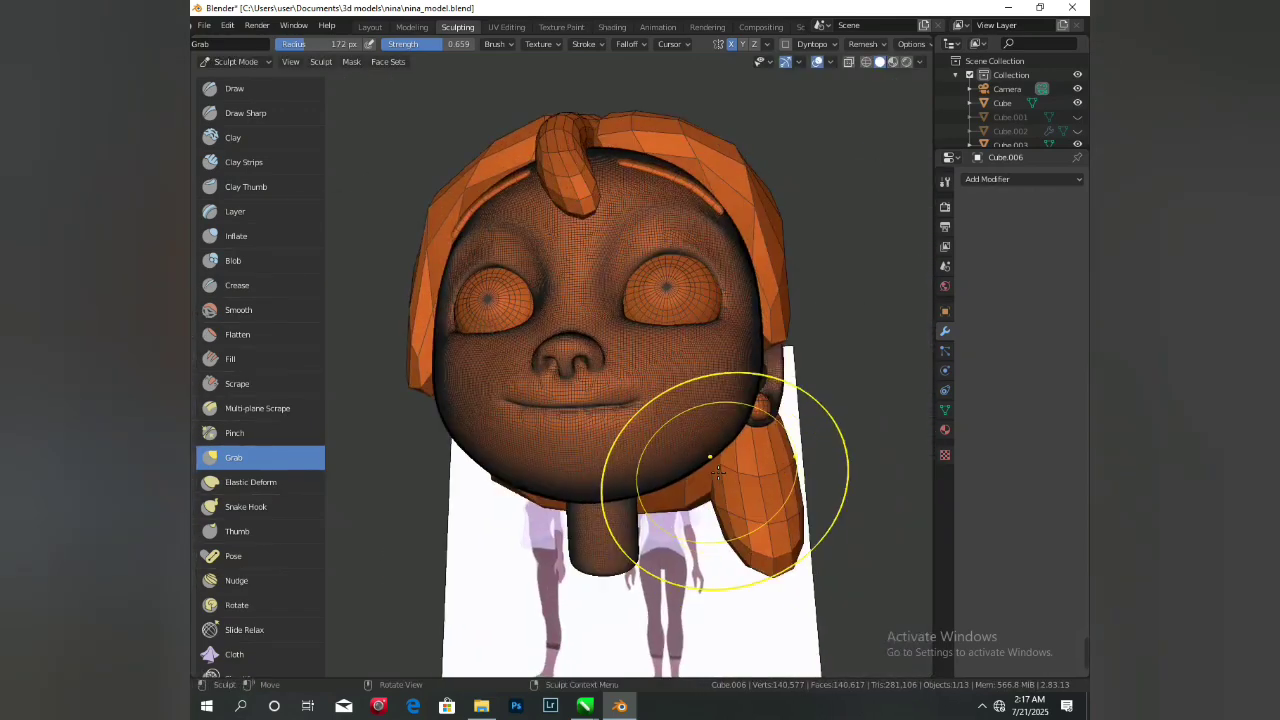
mouse_move(712, 553)
left_mouse_down()
mouse_move(717, 543)
mouse_move(763, 563)
left_mouse_up()
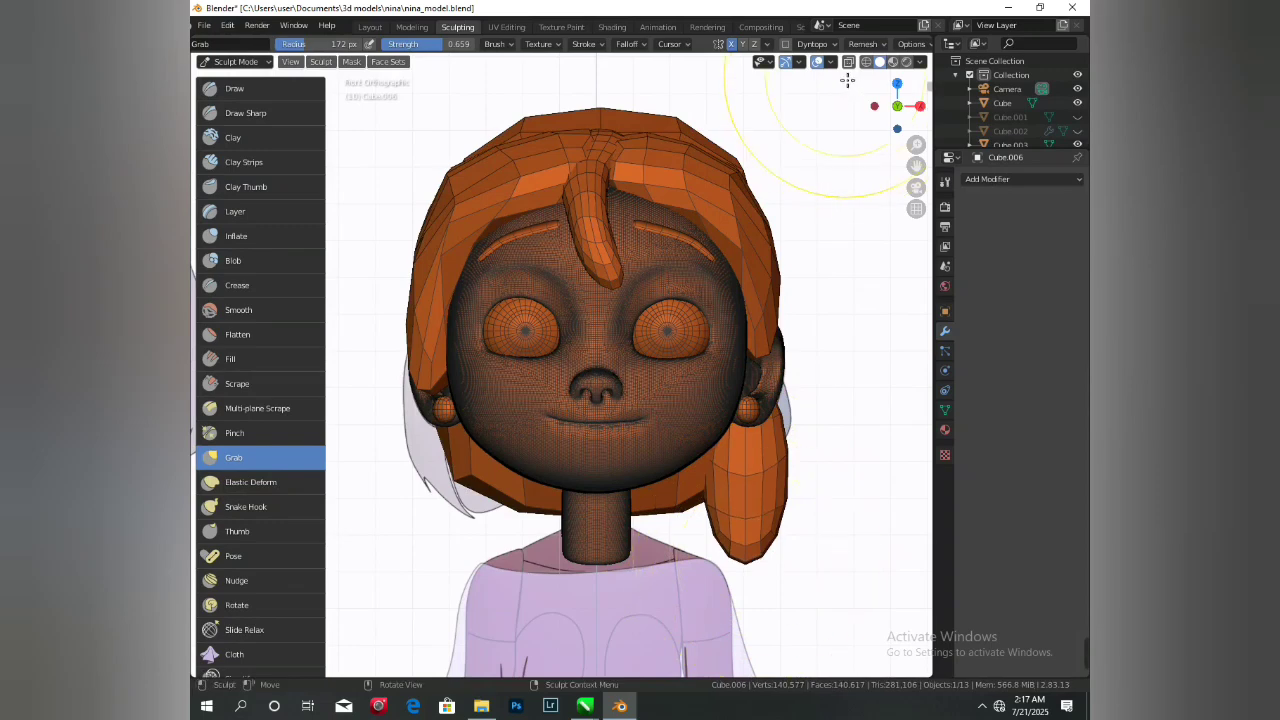
- Curve the lock's tip inward toward the neck with a 243 px Grab radius, and raise its upper end at 161 px
key("f")
left_click(828, 640)
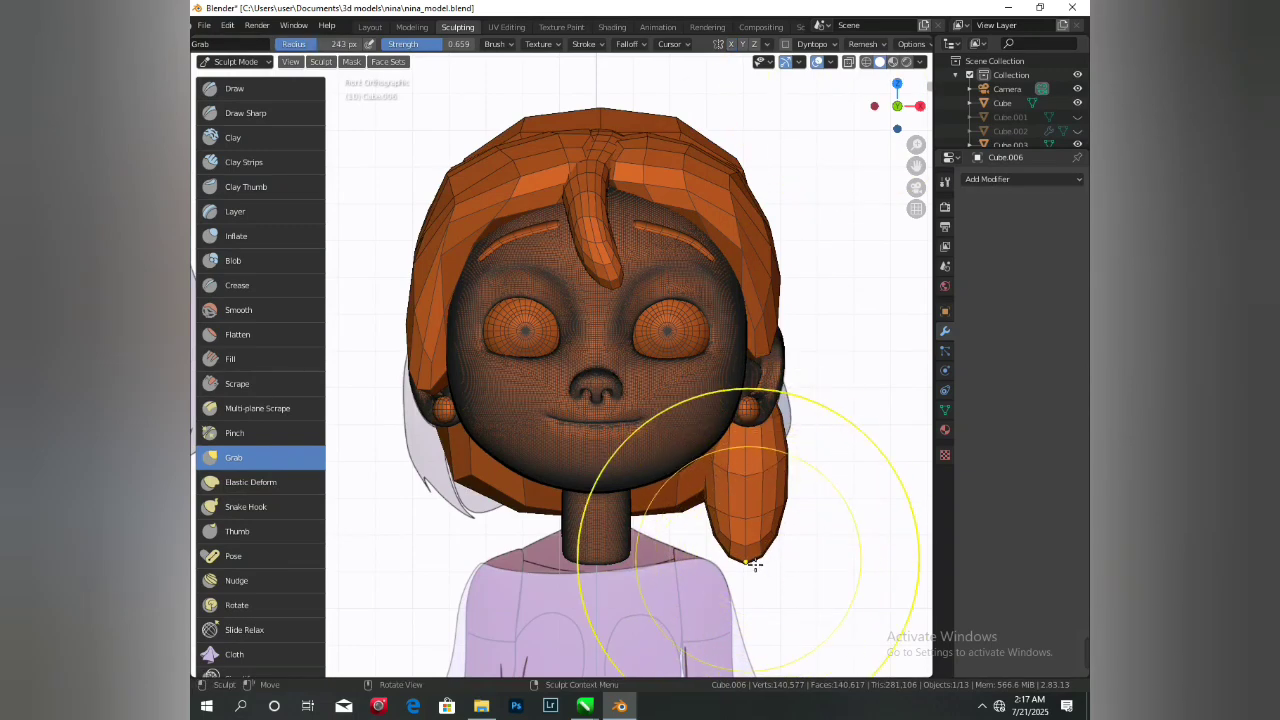
left_click_drag(757, 562, 680, 539)
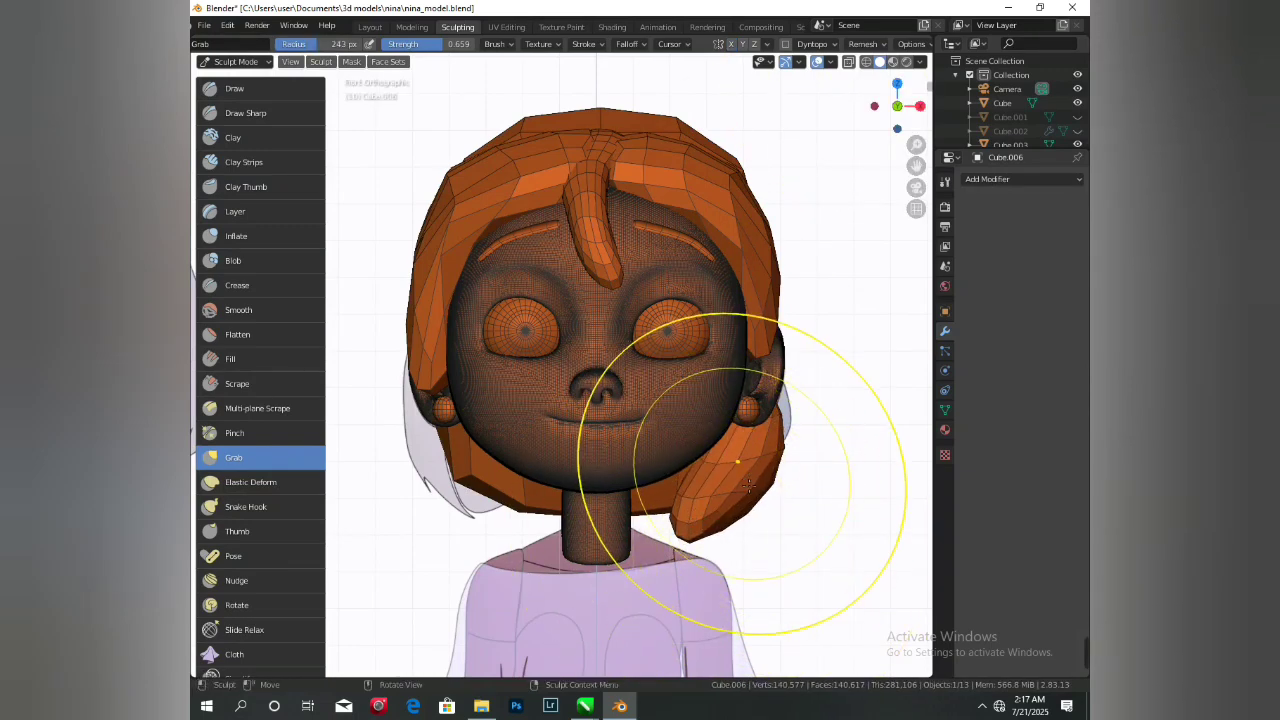
key("f")
left_click_drag(748, 500, 748, 497)
left_click_drag(776, 404, 776, 390)
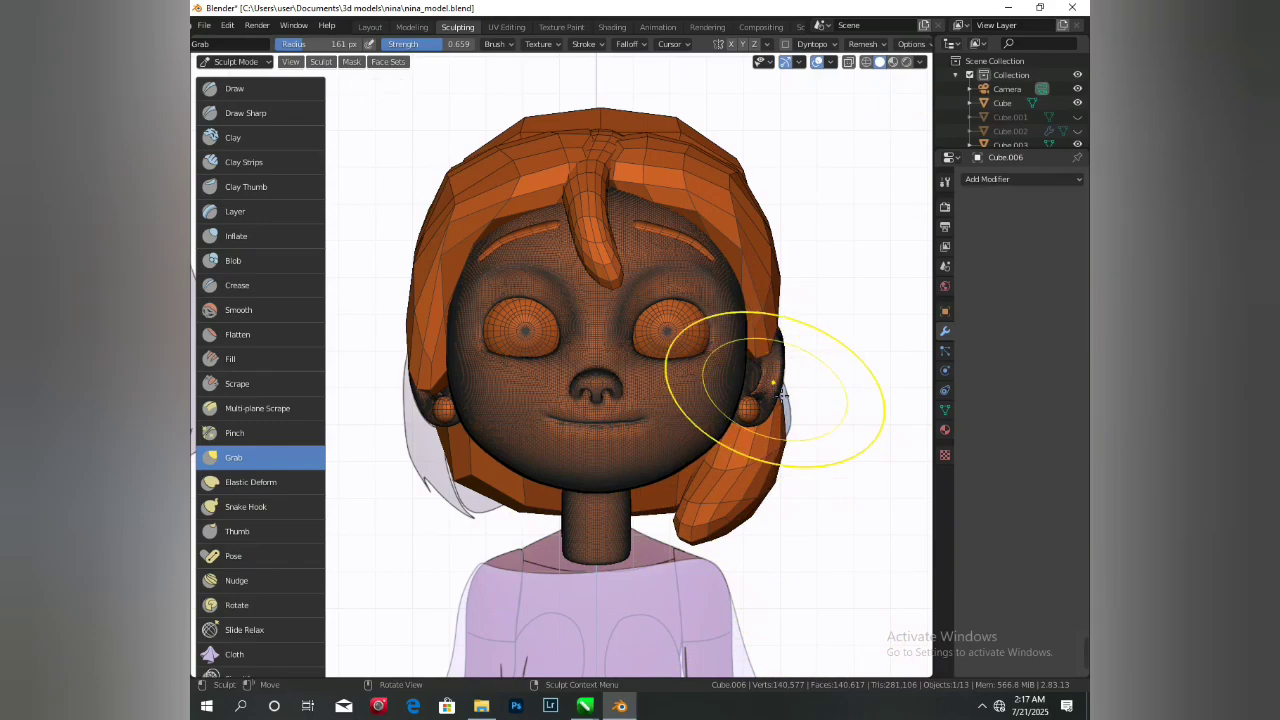
scroll(770, 400, "down", 4)
middle_click_drag(749, 414, 603, 380)
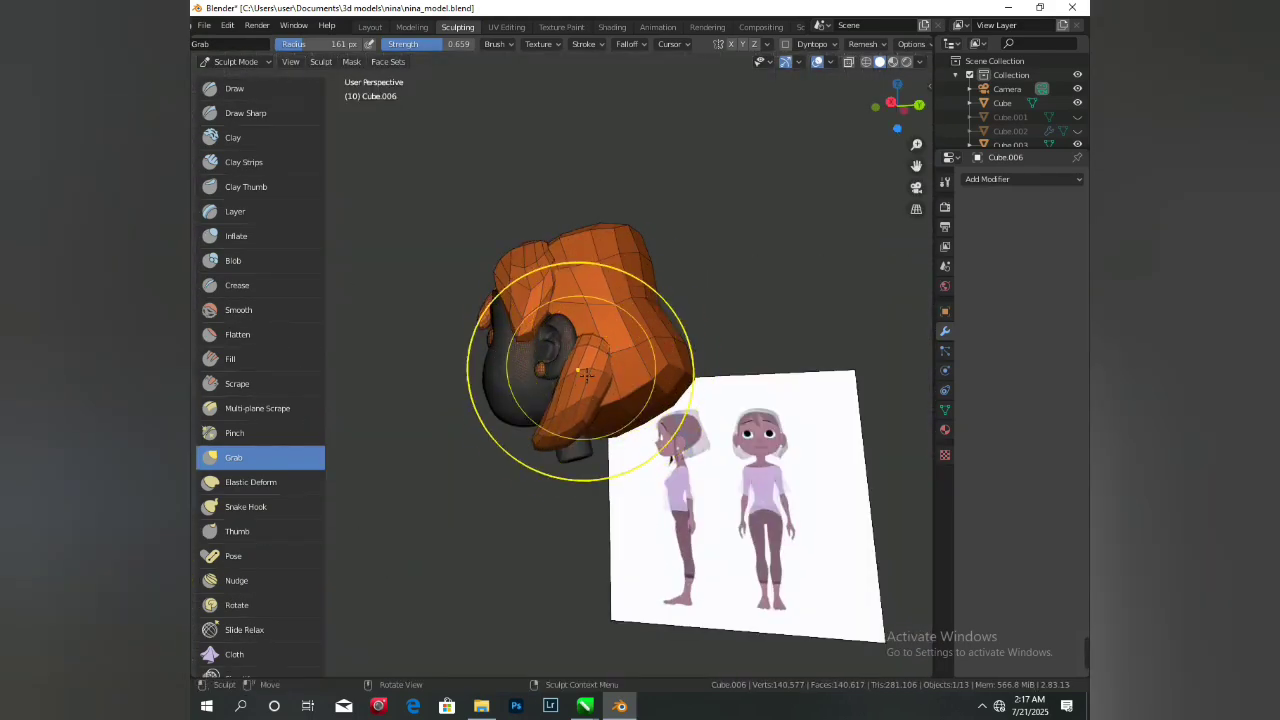
key("KP_1")
scroll(668, 420, "up", 2)
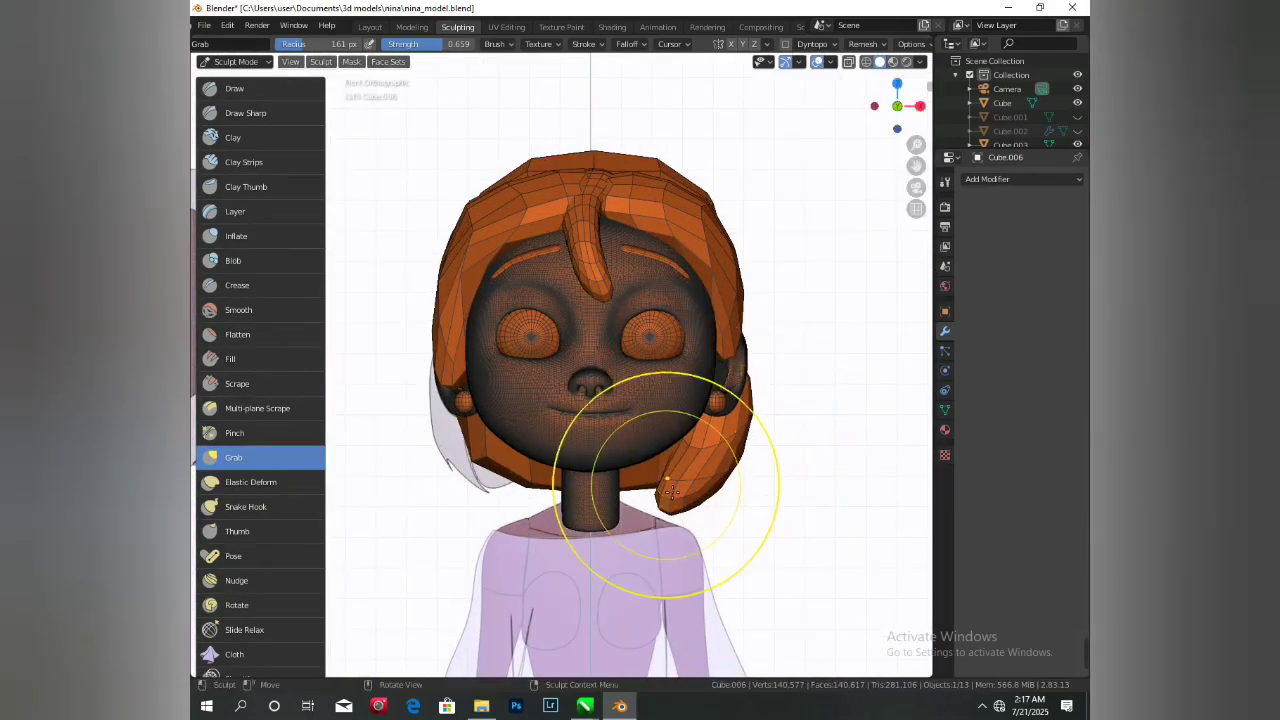
- Duplicate the lock in side view, rotate the copy more upright and place it behind the first lock
left_click(371, 28)
key("KP_3")
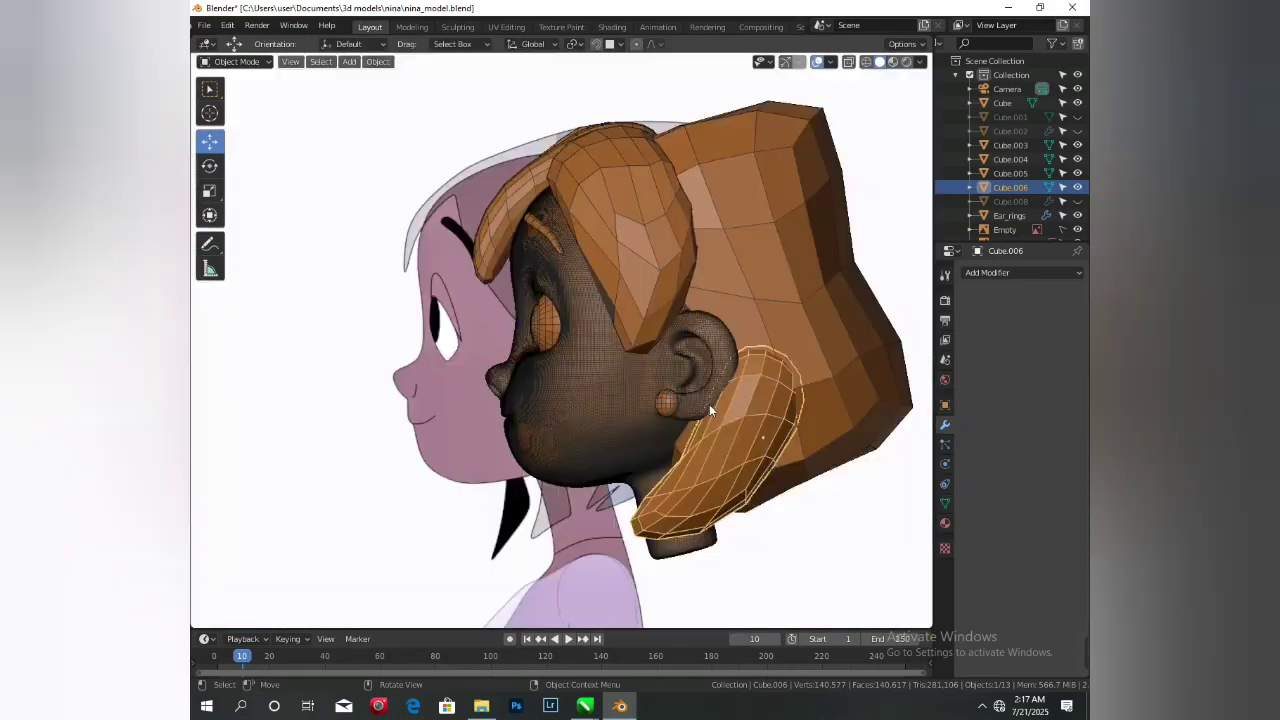
key("shift+d")
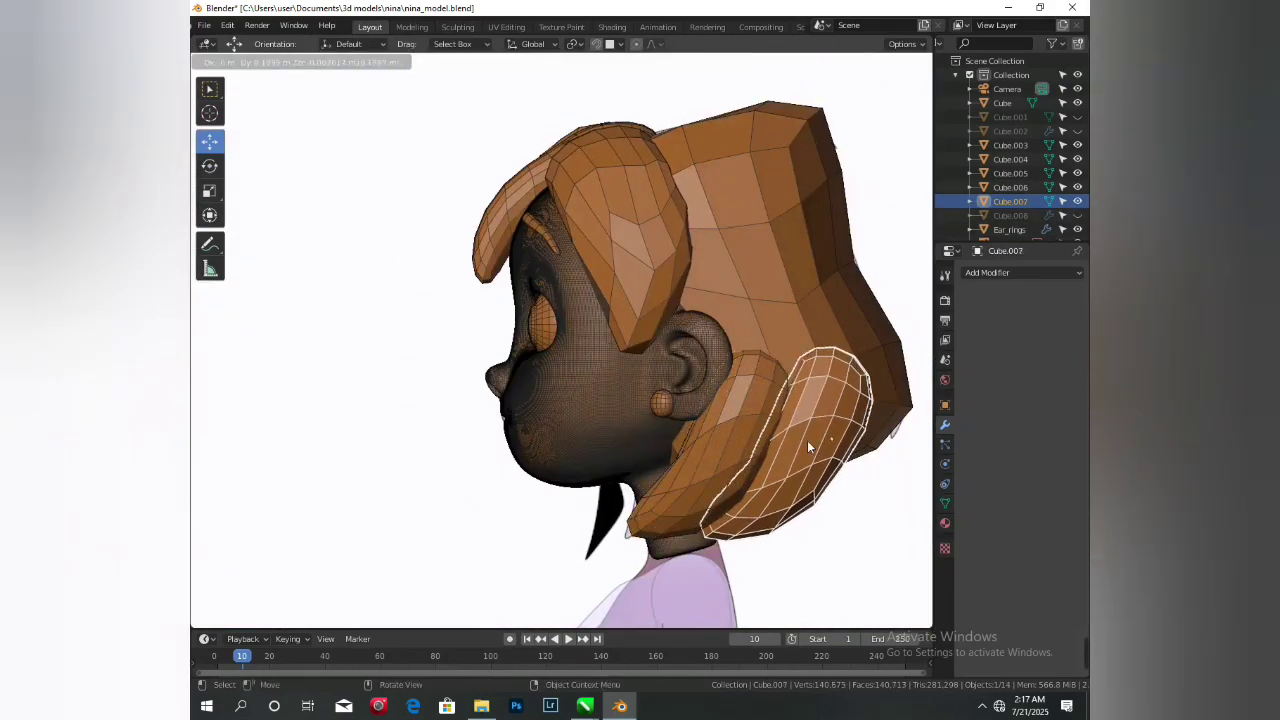
left_click(810, 440)
key("r")
left_click(849, 395)
key("g")
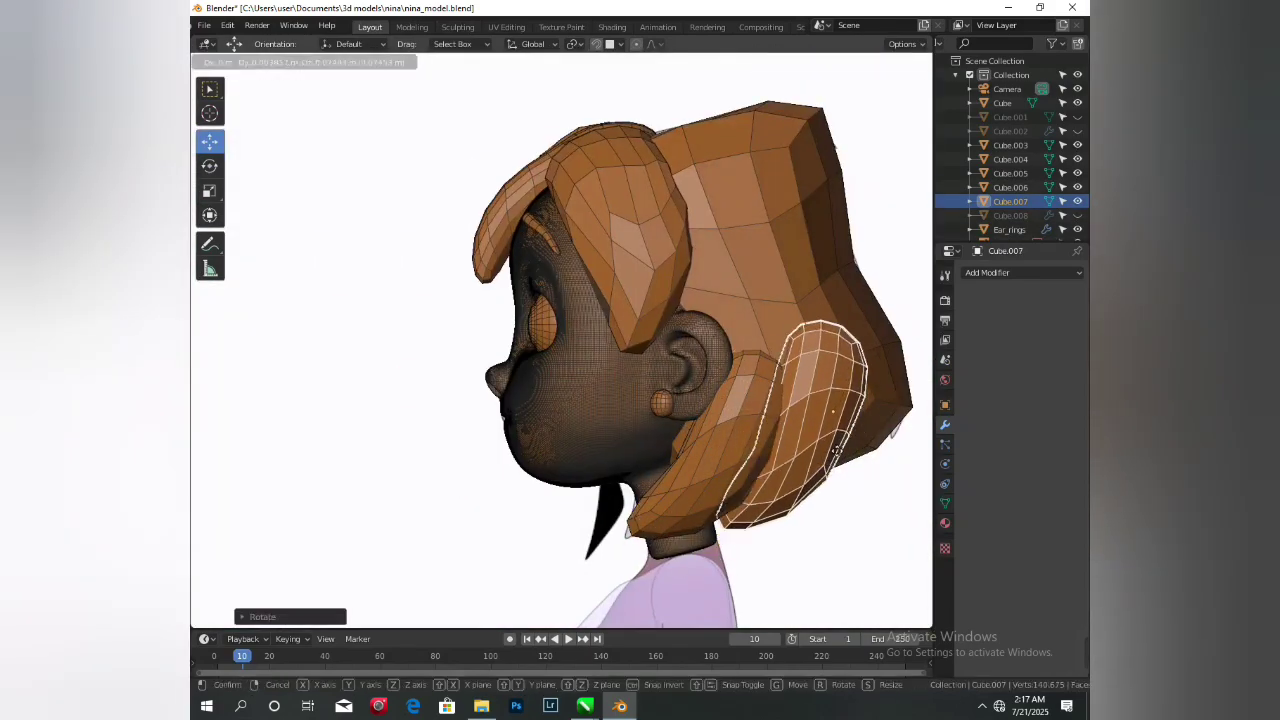
left_click(773, 323)
- Widen the duplicated lock's upper part and stretch its tip downward with a 161 px Grab brush
left_click(440, 28)
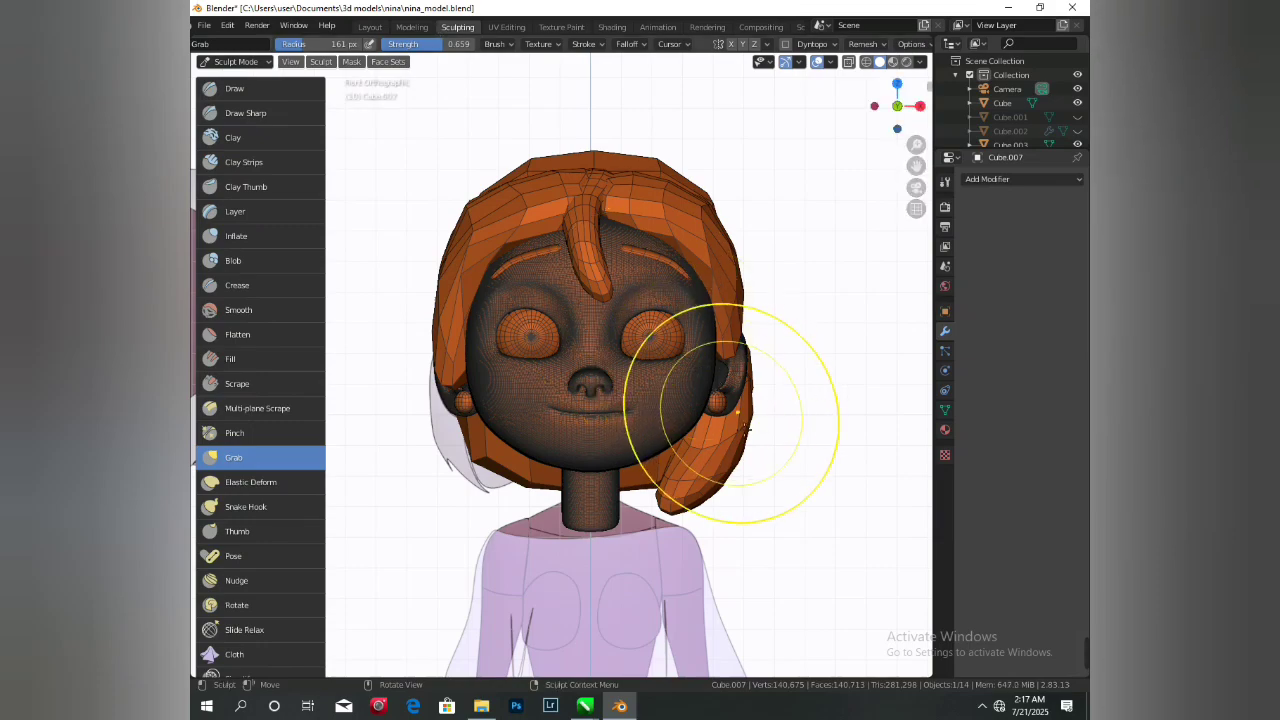
middle_click_drag(745, 430, 603, 415)
mouse_move(713, 352)
left_mouse_down()
mouse_move(737, 374)
mouse_move(724, 384)
left_mouse_up()
left_click_drag(720, 382, 676, 362)
mouse_move(682, 513)
left_mouse_down()
mouse_move(698, 552)
mouse_move(686, 552)
left_mouse_up()
left_click_drag(762, 441, 775, 437)
left_click_drag(780, 393, 788, 392)
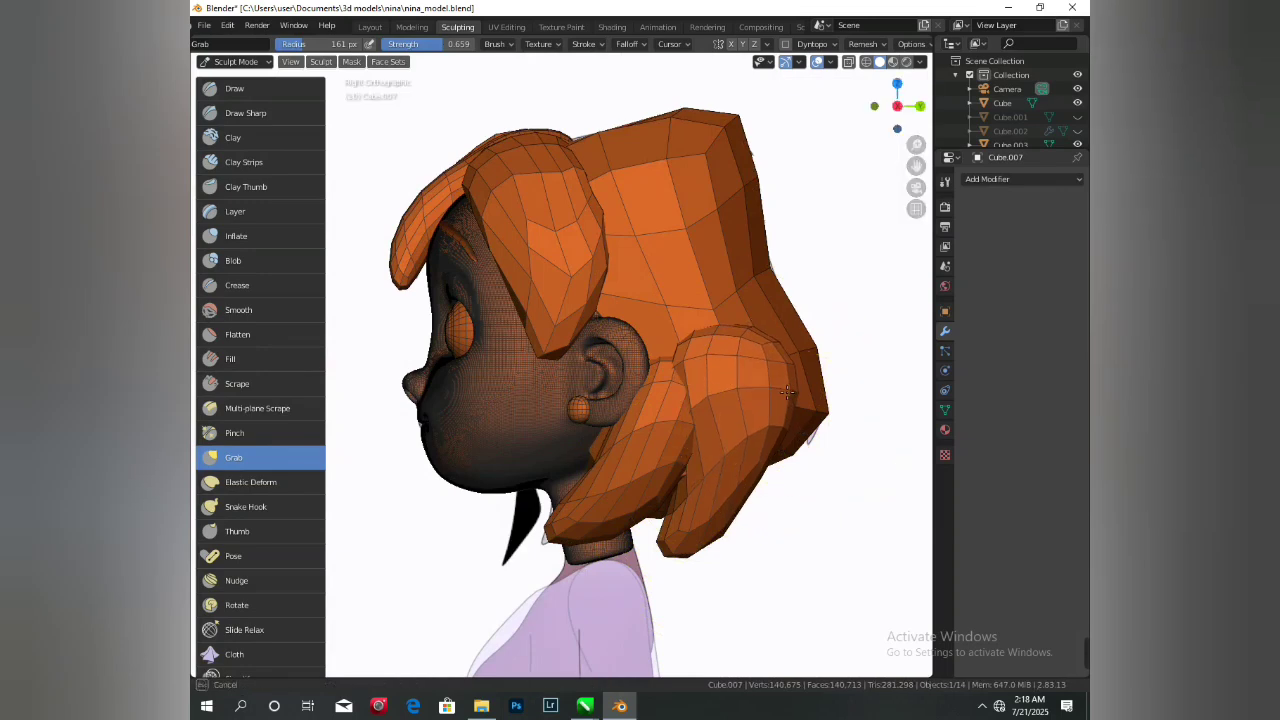
- Refine the rear lock using Grab radii of 102 and 157 px, and pull its tip lower in the front view
key("f")
left_click(690, 534)
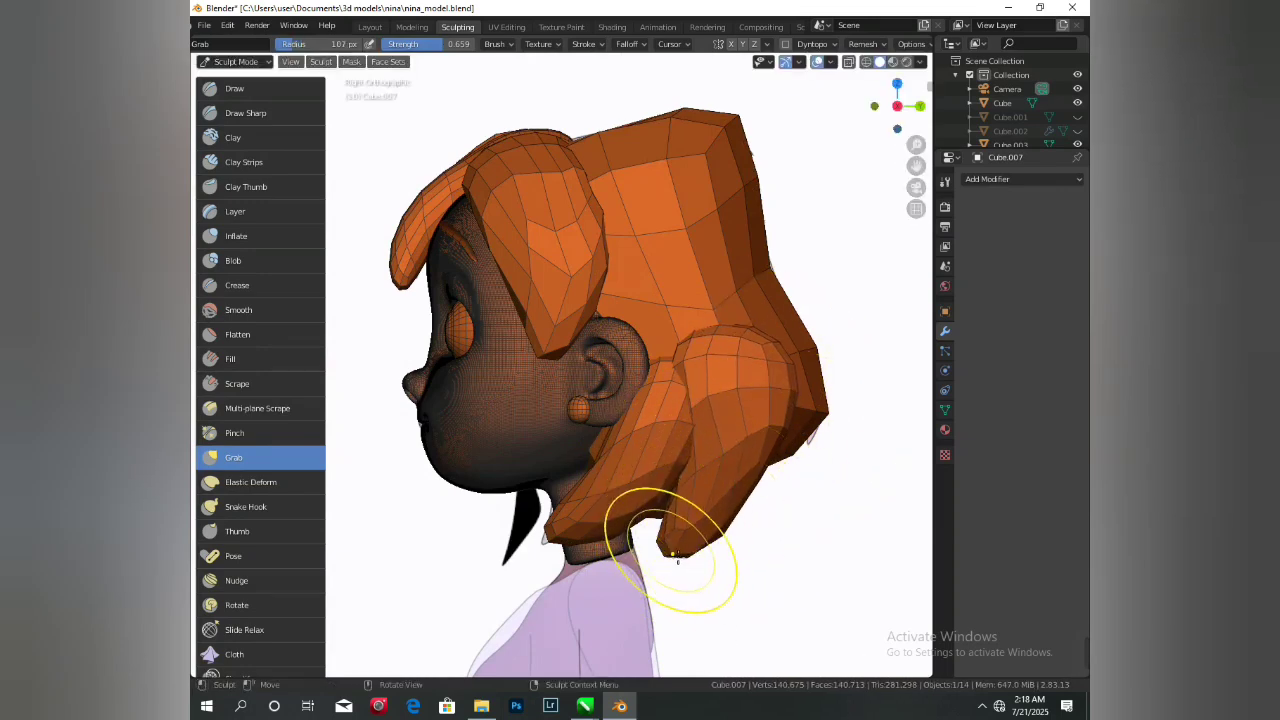
key("f")
left_click(692, 592)
middle_click_drag(709, 423, 717, 463)
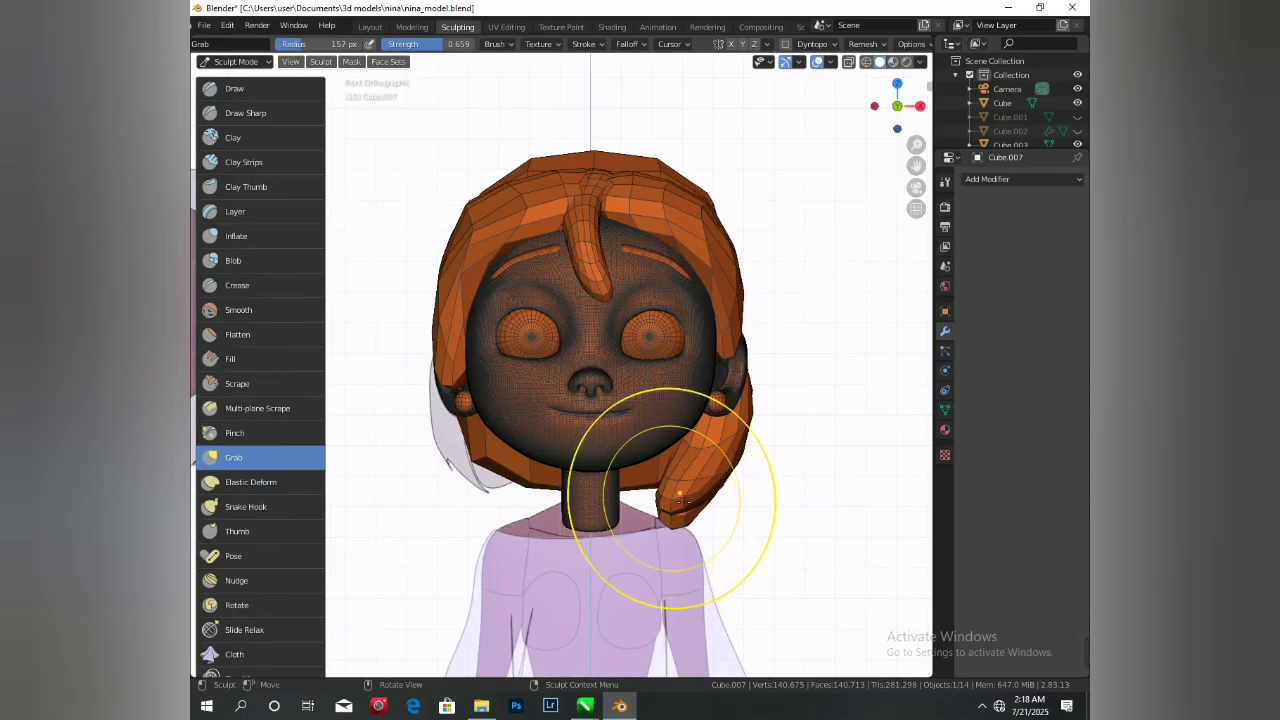
mouse_move(683, 502)
left_mouse_down()
mouse_move(688, 553)
mouse_move(679, 515)
mouse_move(682, 540)
left_mouse_up()
- Set the Grab radius to 111 px, select the lock just behind the ear and adjust its lower end
key("f")
left_click(668, 540)
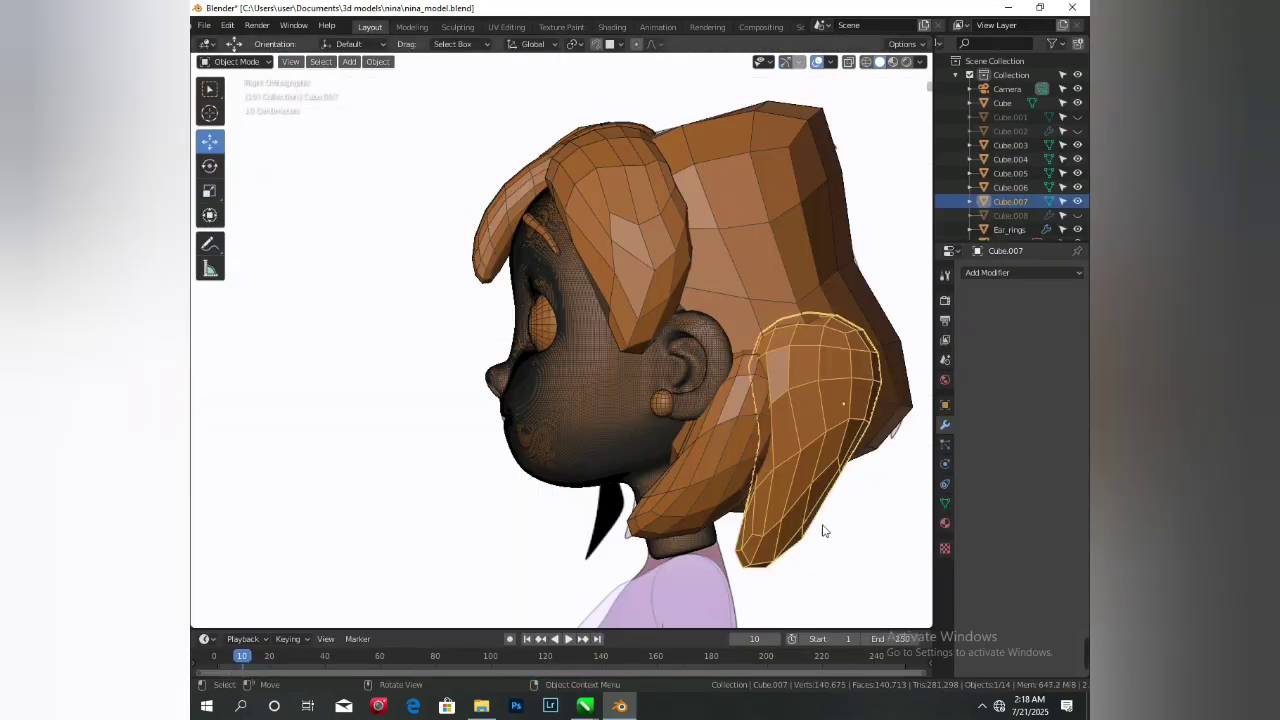
left_click(676, 465)
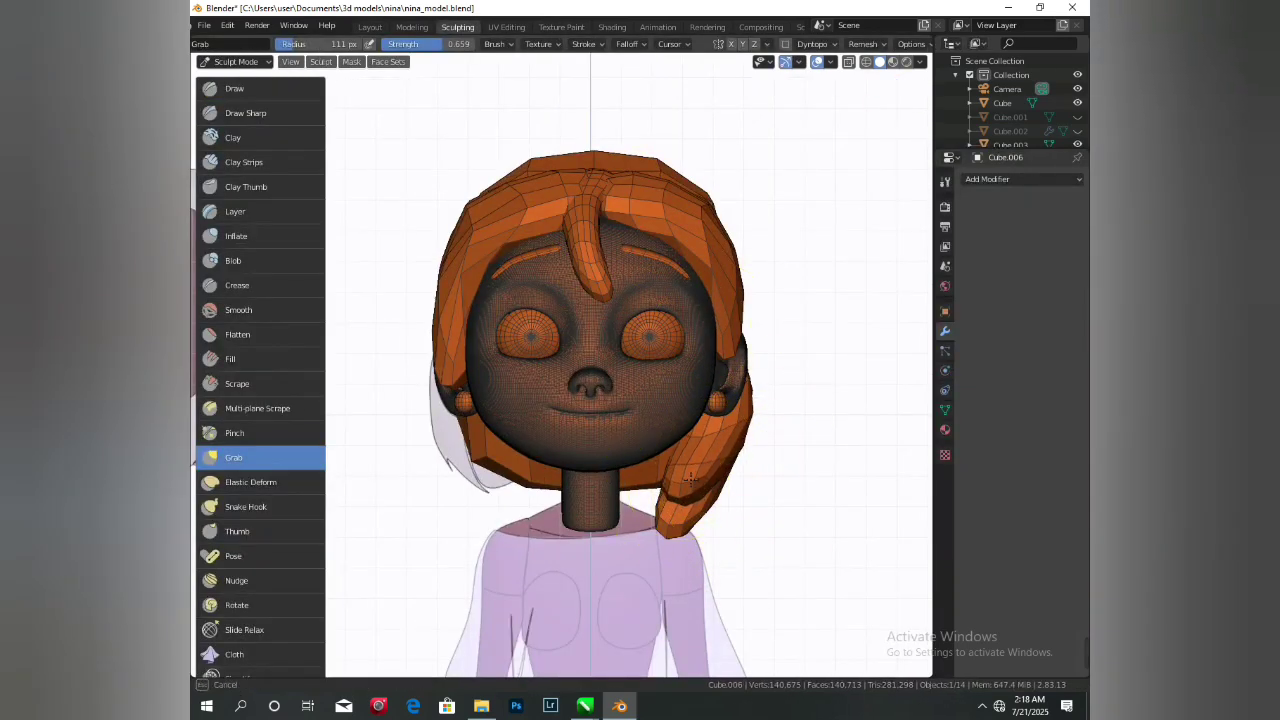
left_click_drag(691, 479, 690, 476)
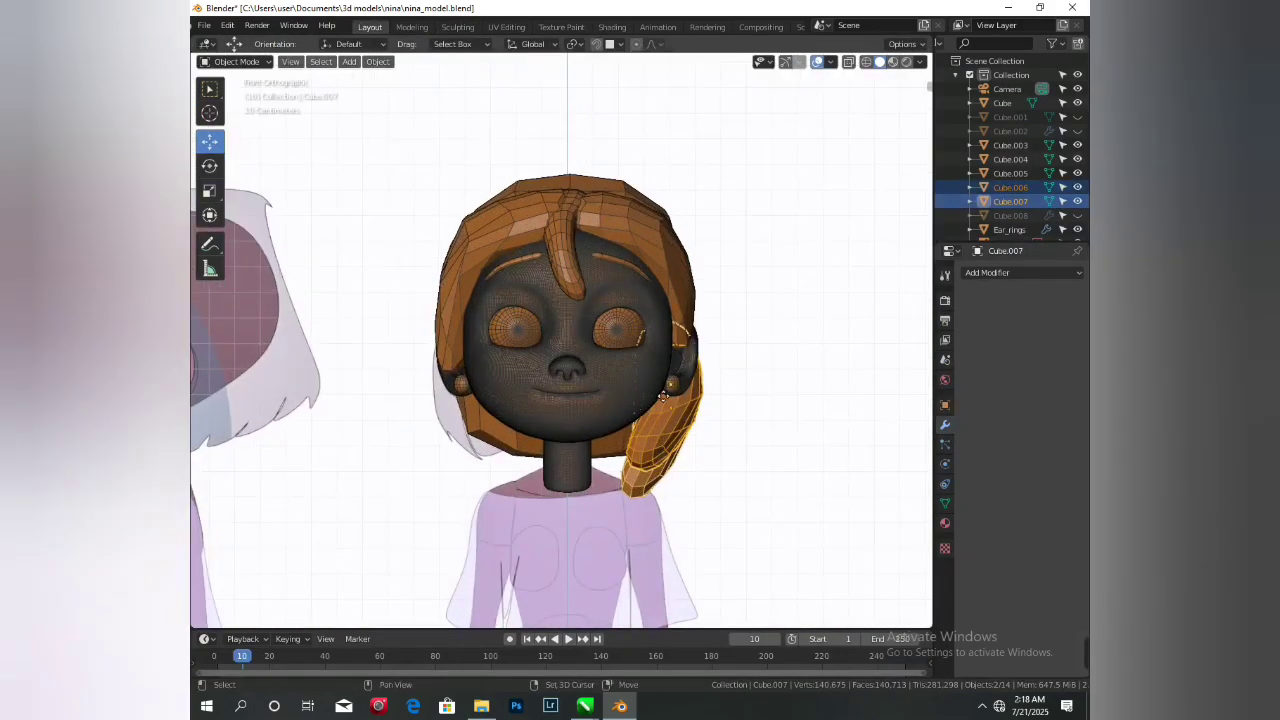
- Duplicate both side locks, mirror the copies and move them along X to the opposite side of the head
key("shift+d")
right_click(703, 402)
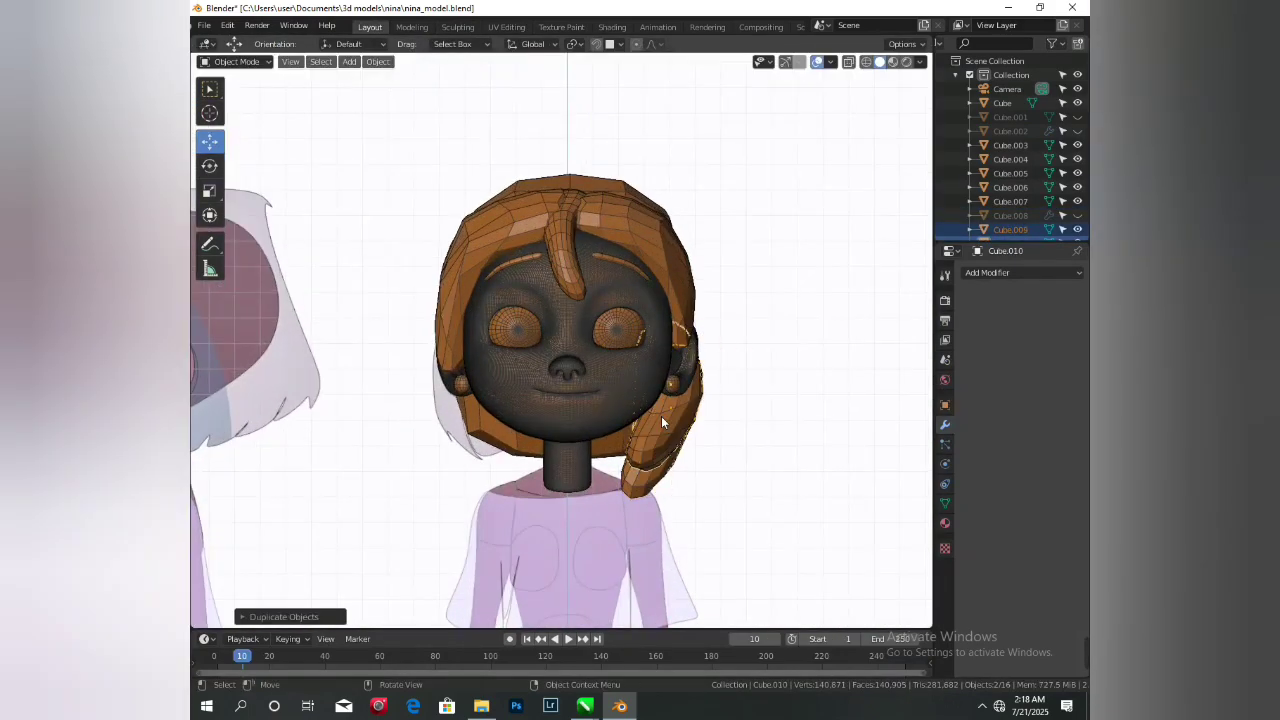
right_click(673, 452)
left_click(749, 473)
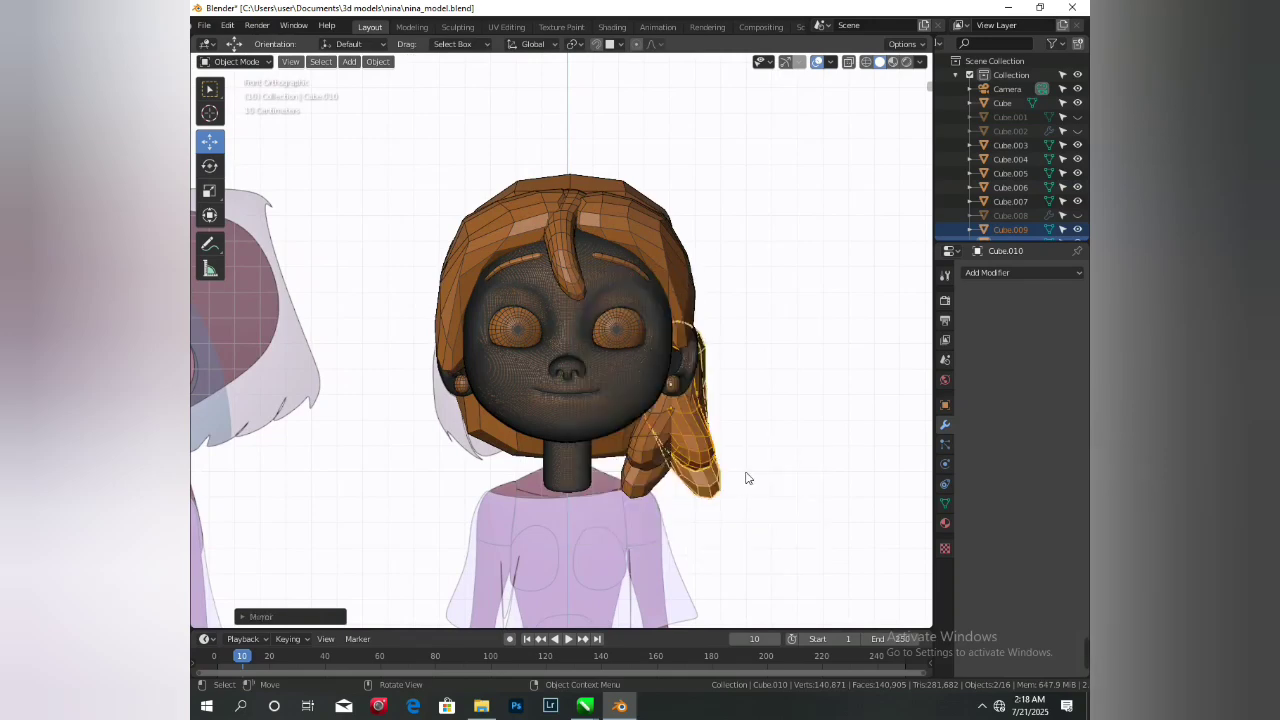
key("g")
key("x")
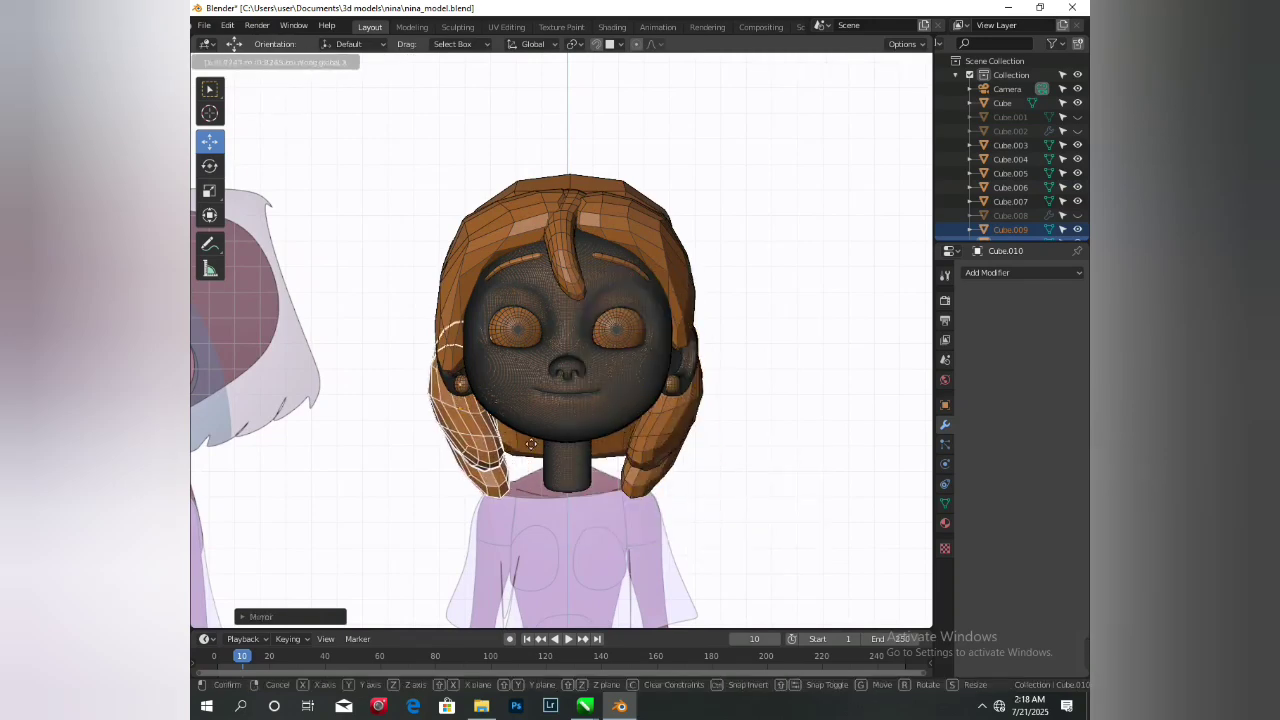
left_click(541, 449)
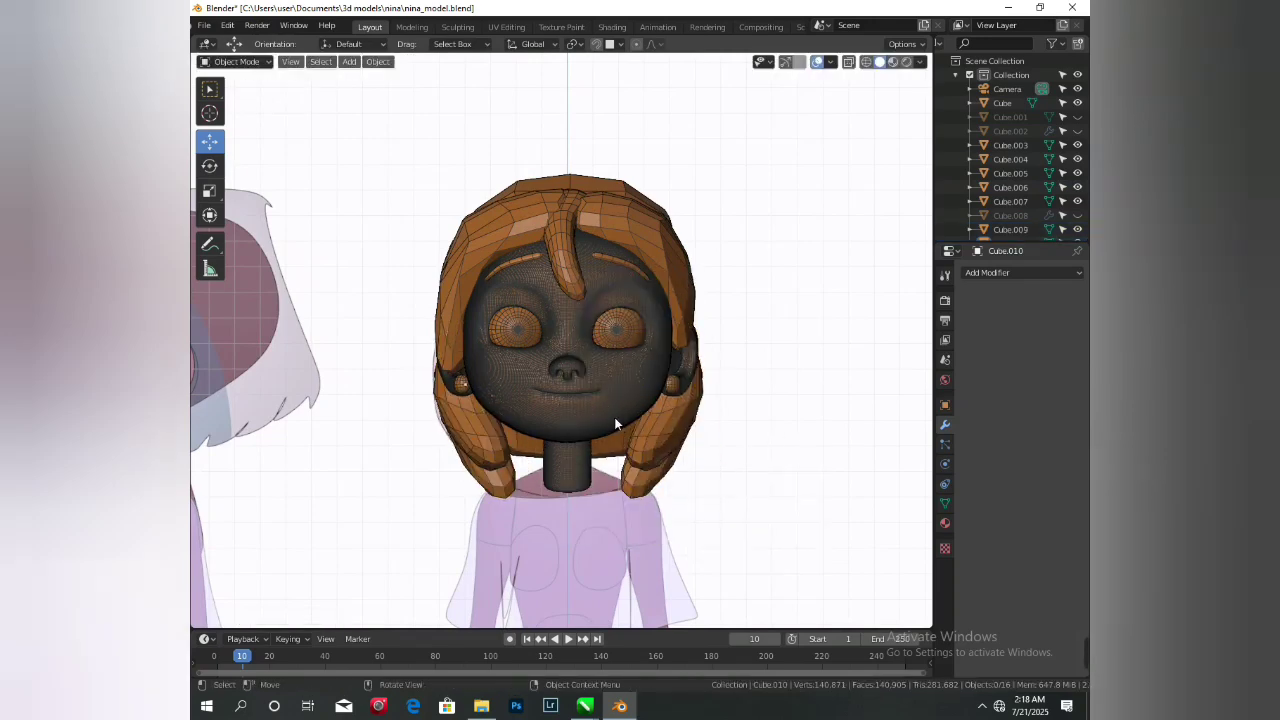
- Select the two mirrored side locks and shift them slightly along X toward the head in the front view
middle_click_drag(614, 417, 448, 433)
scroll(441, 372, "up", 4)
scroll(655, 395, "down", 4)
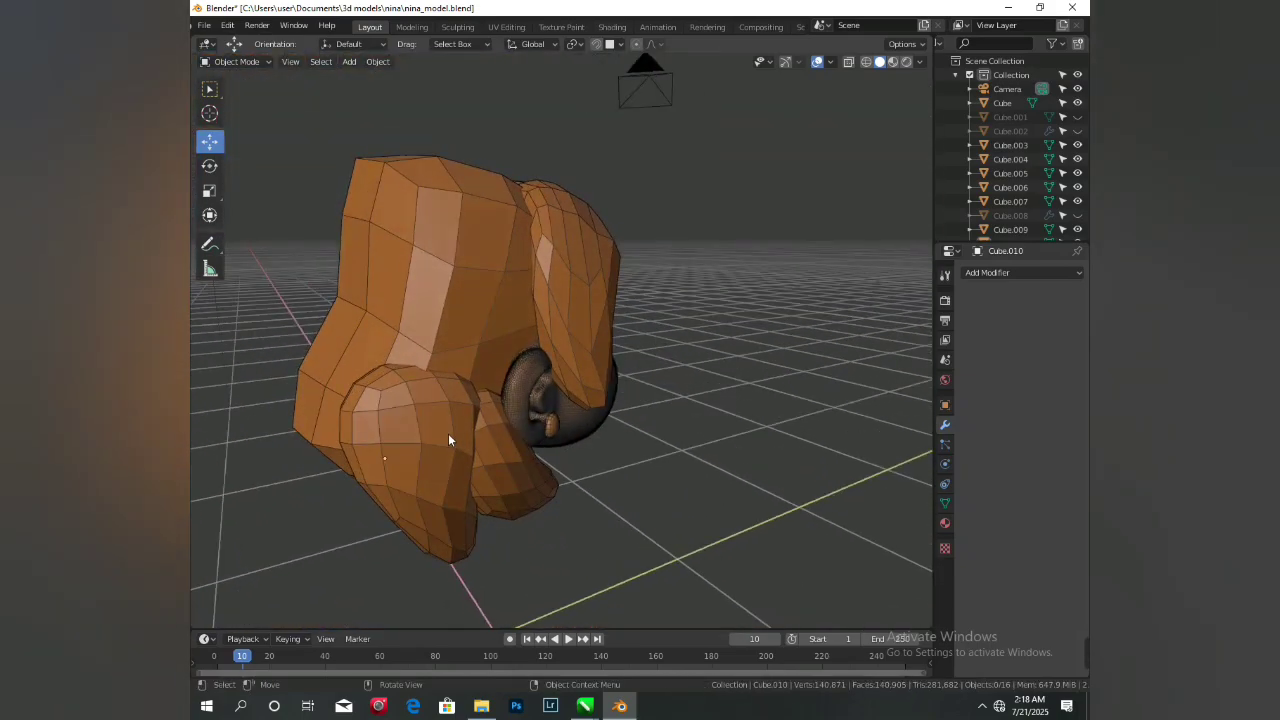
left_click(449, 433)
left_click(506, 456, "shift")
key("KP_1")
scroll(465, 475, "up", 2)
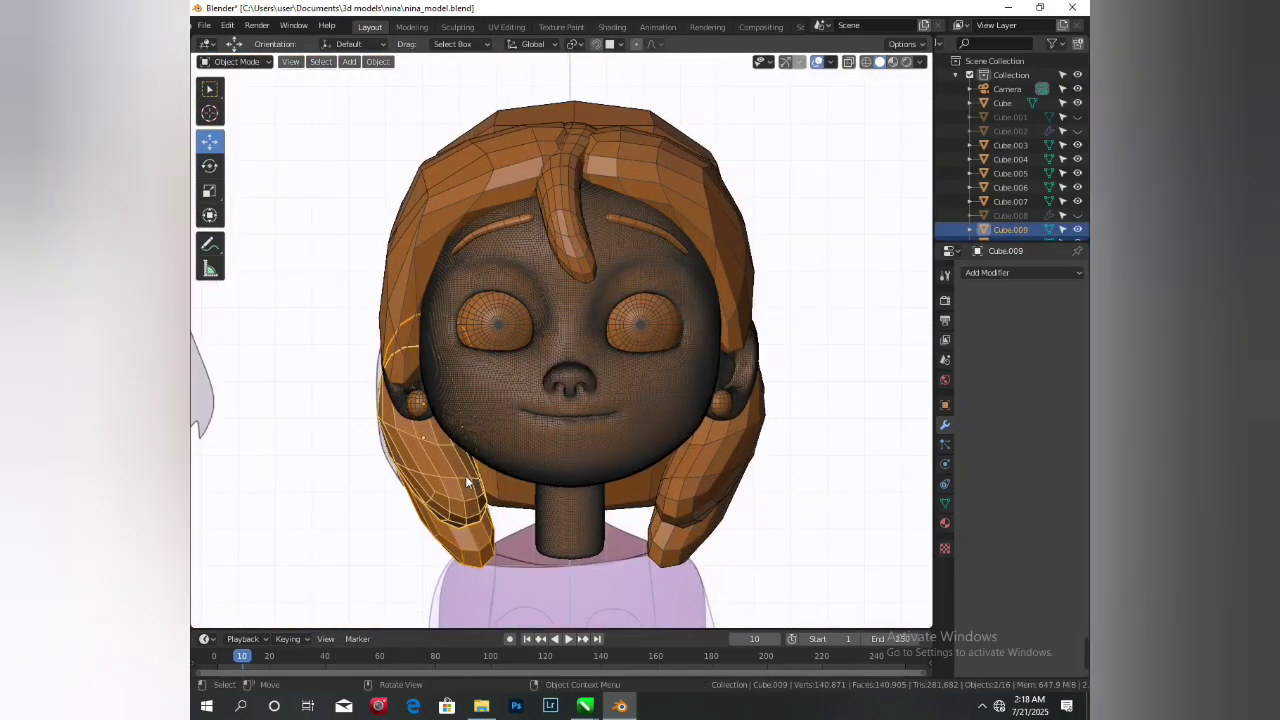
key("g")
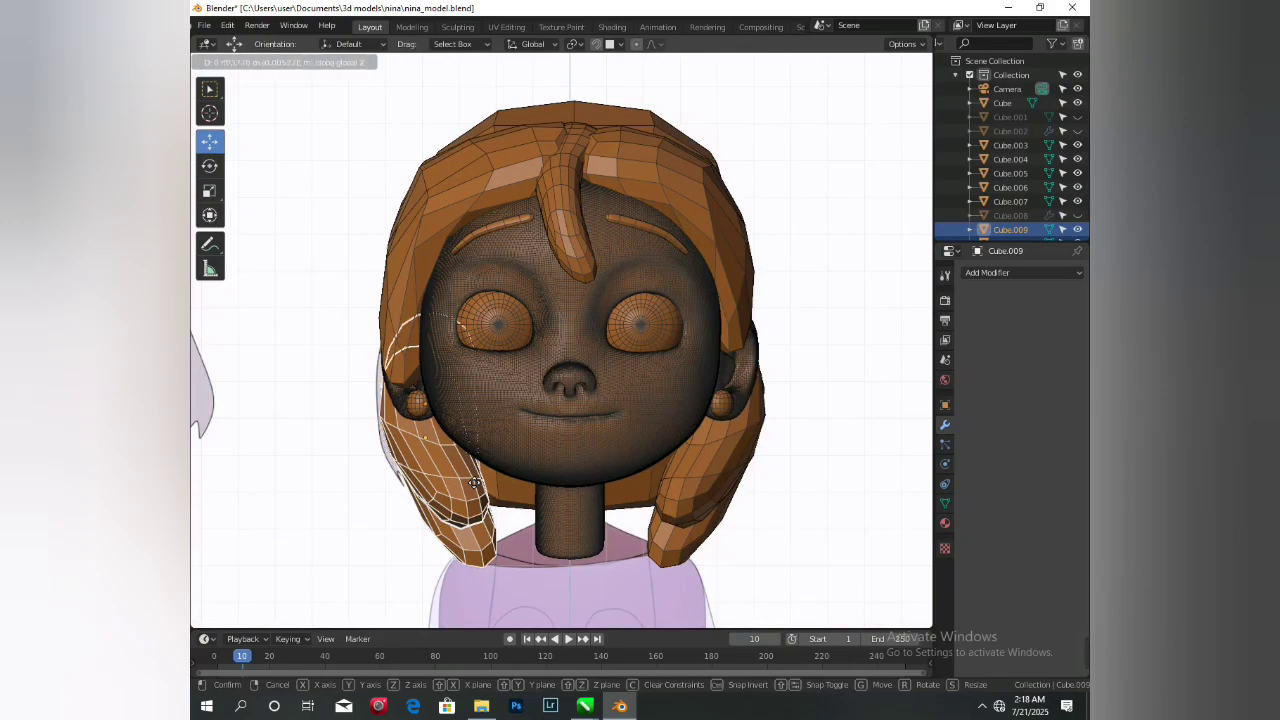
left_click(613, 468)
- Nudge the mirrored side lock with a 111 px Grab brush, working from the back and side of the head
left_click(457, 26)
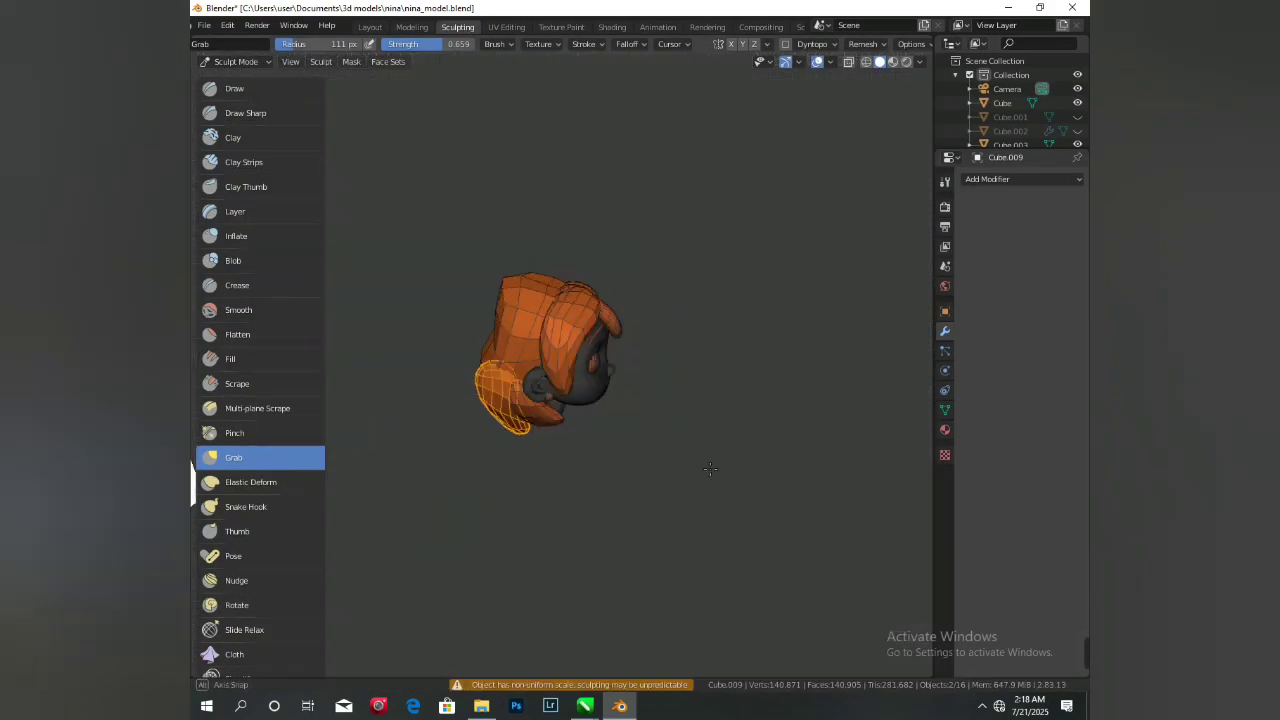
middle_click_drag(462, 446, 598, 442)
left_click_drag(612, 440, 622, 438)
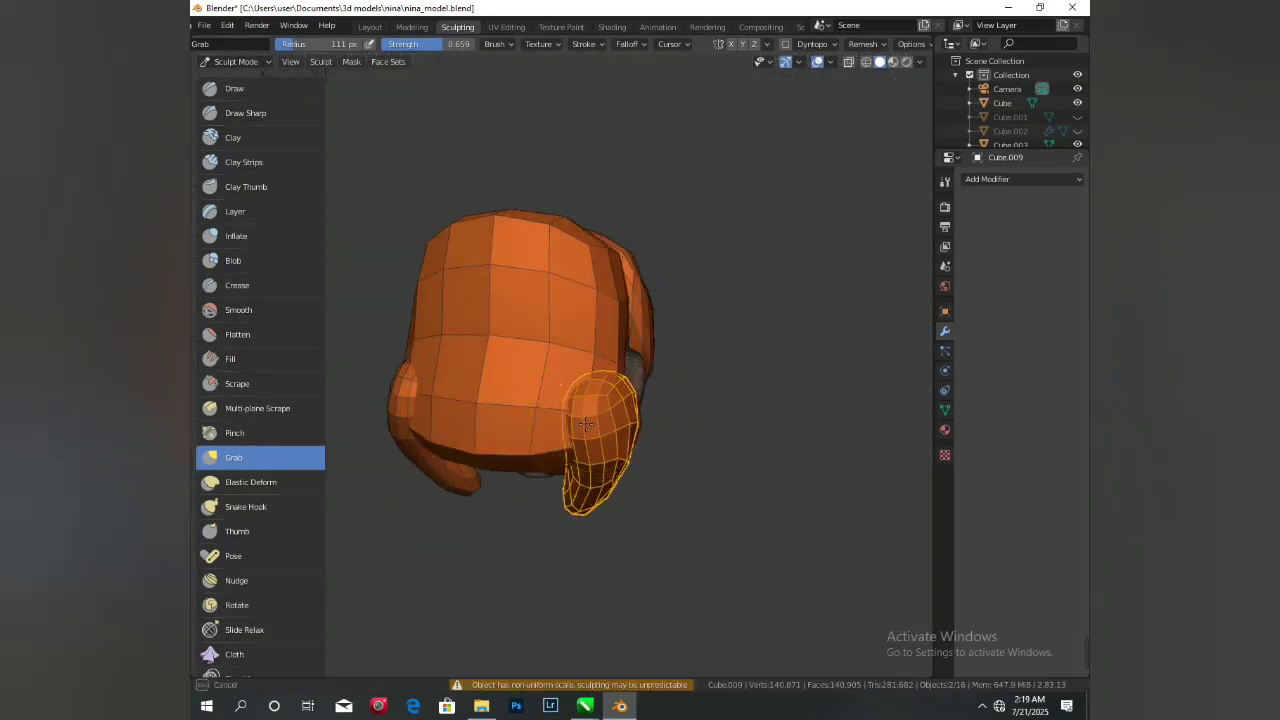
middle_click_drag(622, 438, 478, 450)
left_click_drag(478, 450, 480, 444)
mouse_move(480, 440)
middle_mouse_down()
mouse_move(408, 428)
mouse_move(414, 380)
middle_mouse_up()
scroll(416, 375, "up", 2)
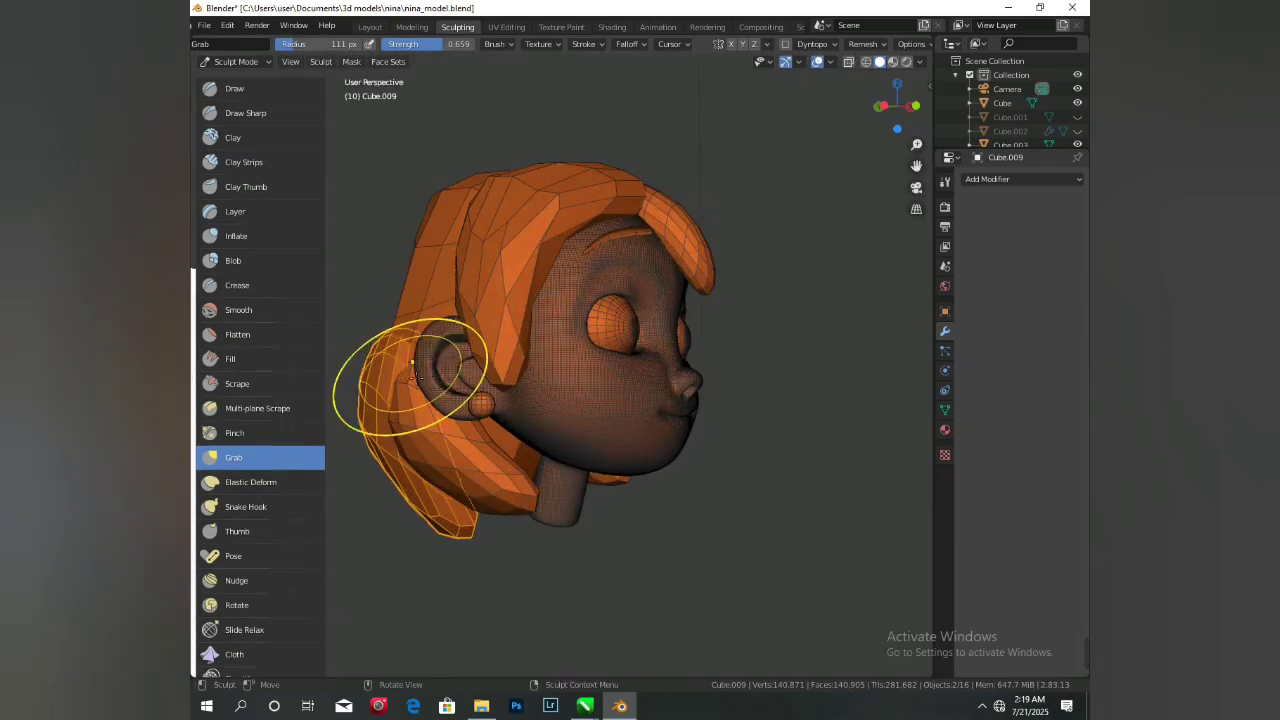
- Select the mirrored lock just behind the ear, raise its lower end in the front view and set the Grab radius to 168 px
left_click(371, 27)
scroll(431, 508, "down", 3)
scroll(431, 508, "up", 3)
left_click(401, 514)
scroll(520, 415, "down", 3)
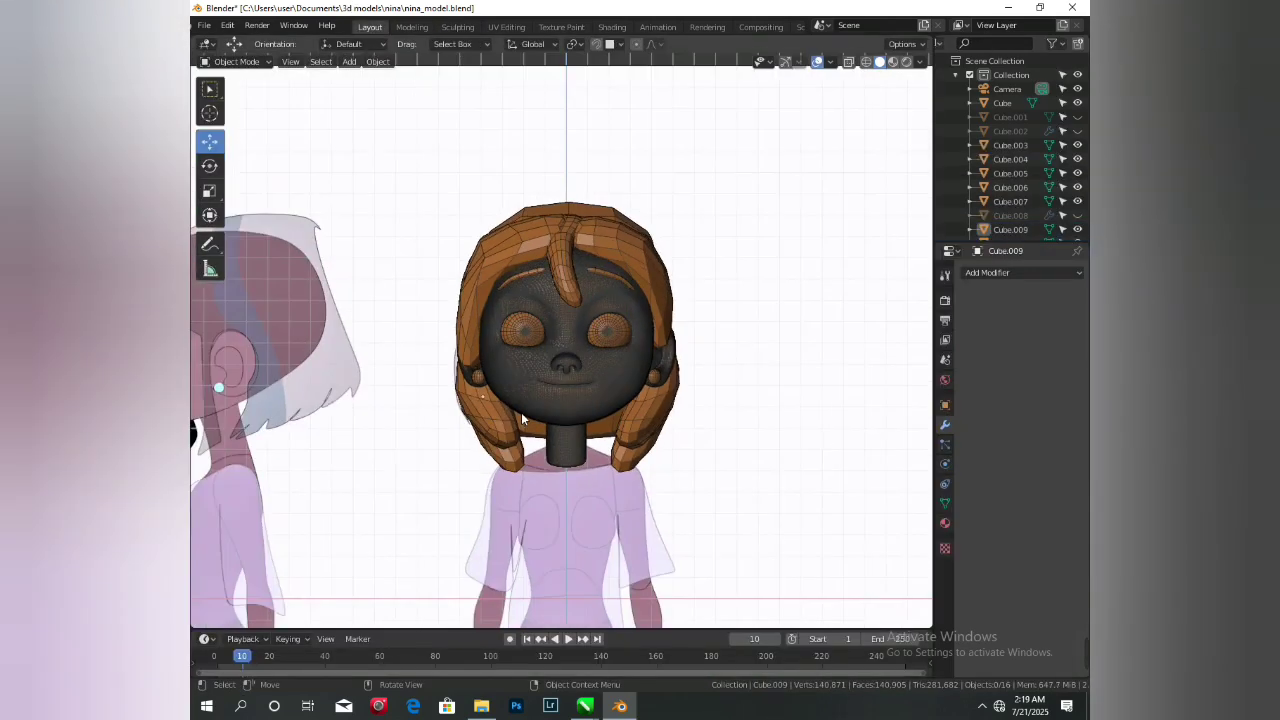
left_click(457, 27)
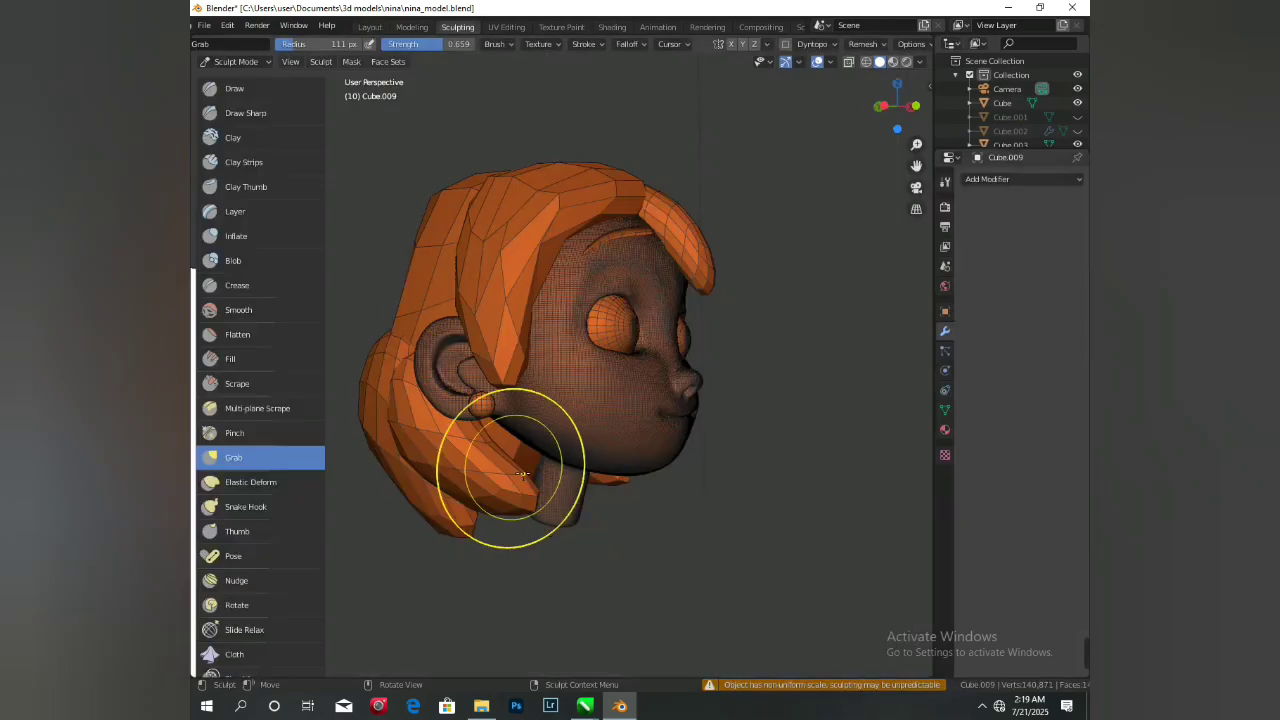
key("KP_1")
key("f")
left_click(569, 516)
left_click_drag(452, 458, 446, 423)
key("f")
left_click(440, 440)
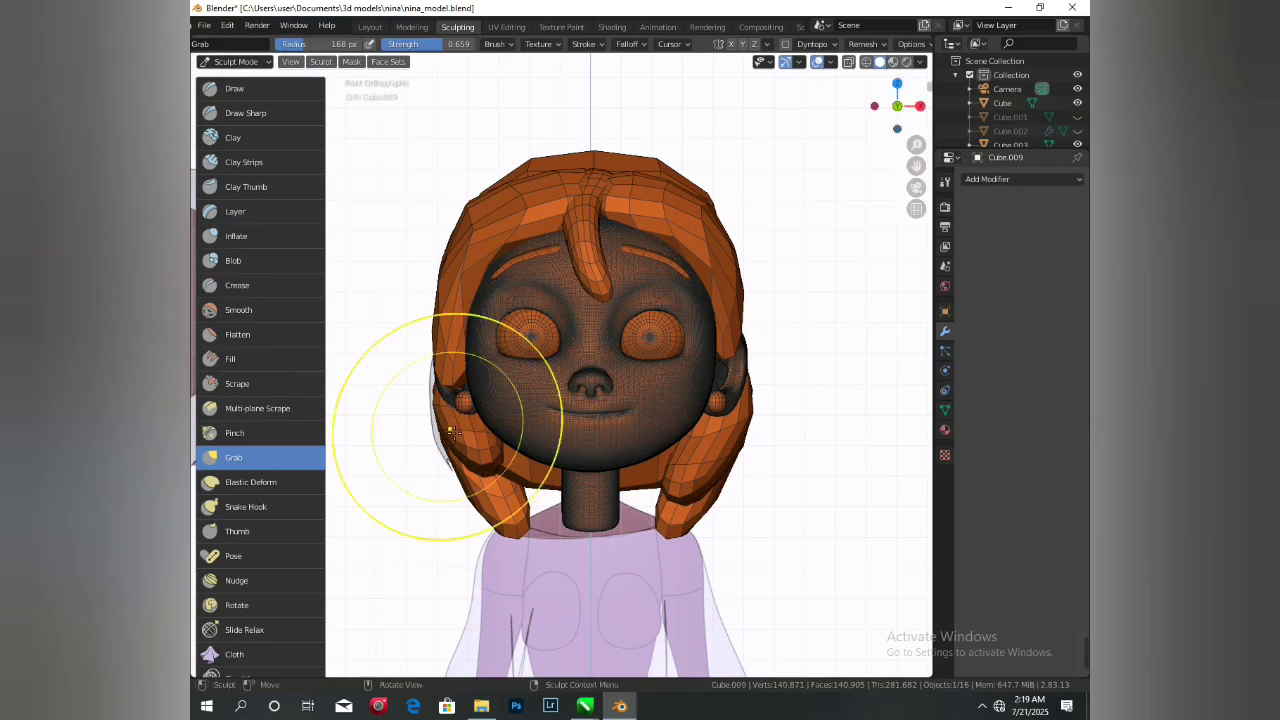
- Hide the viewport overlays in the side view and pull the lock behind the ear backward with the Grab brush
key("ctrl+KP_3")
left_click(816, 63)
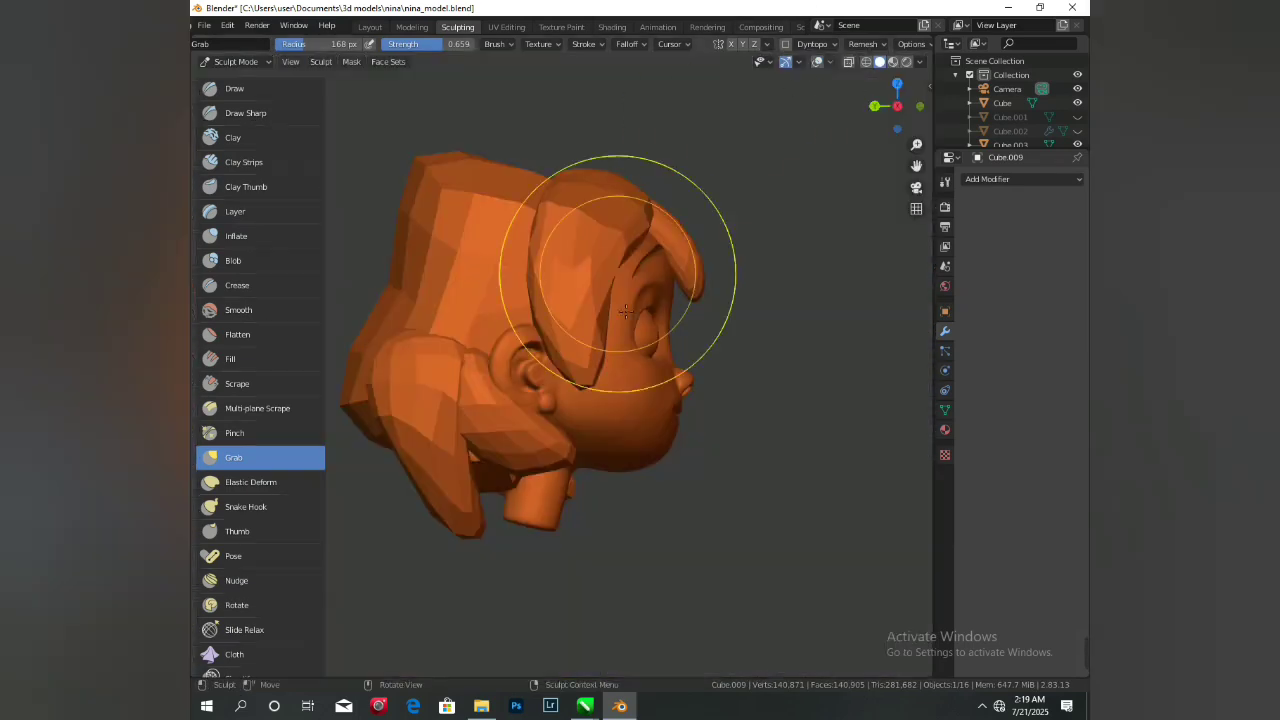
left_click_drag(516, 417, 494, 433)
left_click_drag(510, 430, 504, 424)
left_click_drag(535, 451, 528, 445)
left_click(372, 27)
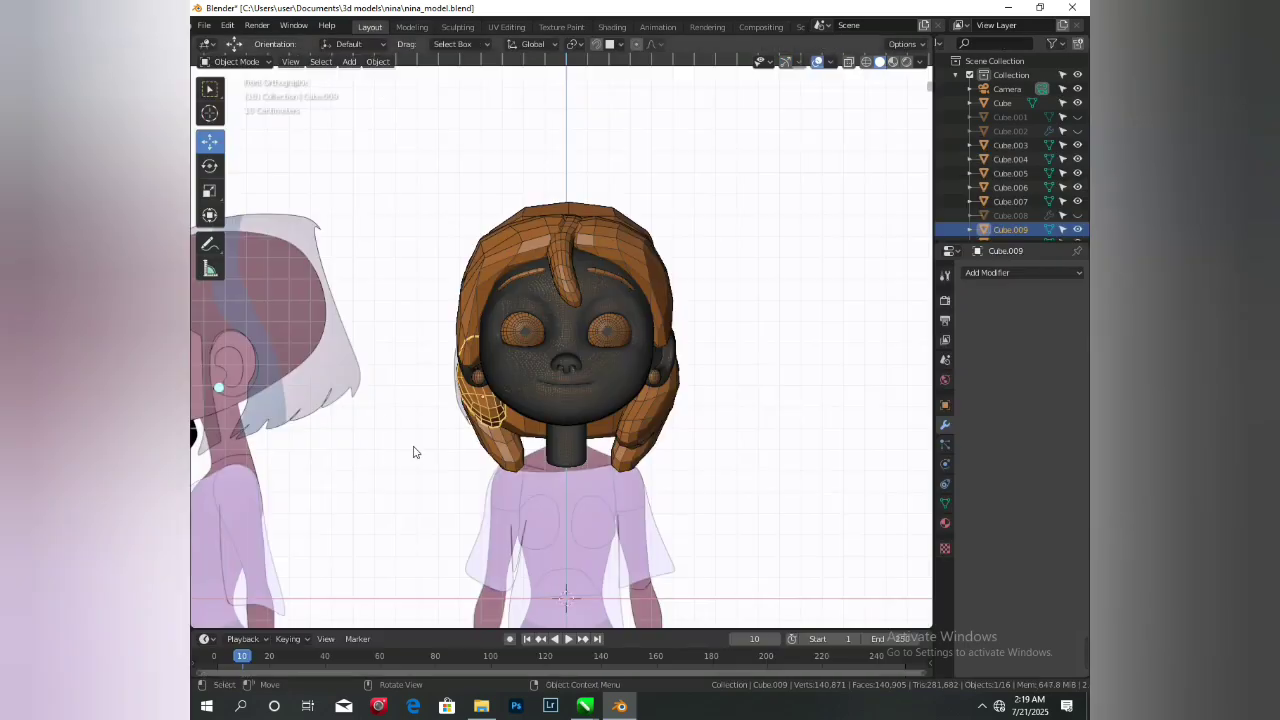
- Select the mirrored rear lock and pull its tip upward in the side view with the 168 px Grab brush
key("ctrl+KP_3")
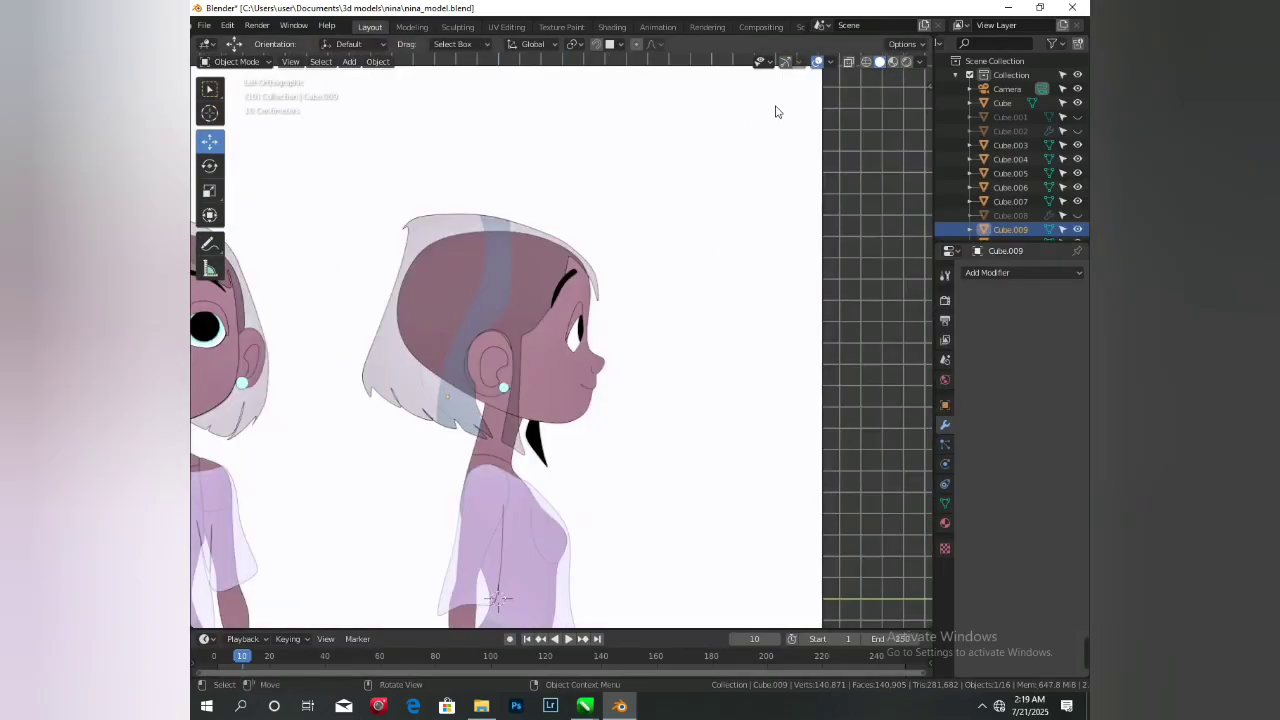
left_click(819, 62)
left_click(455, 26)
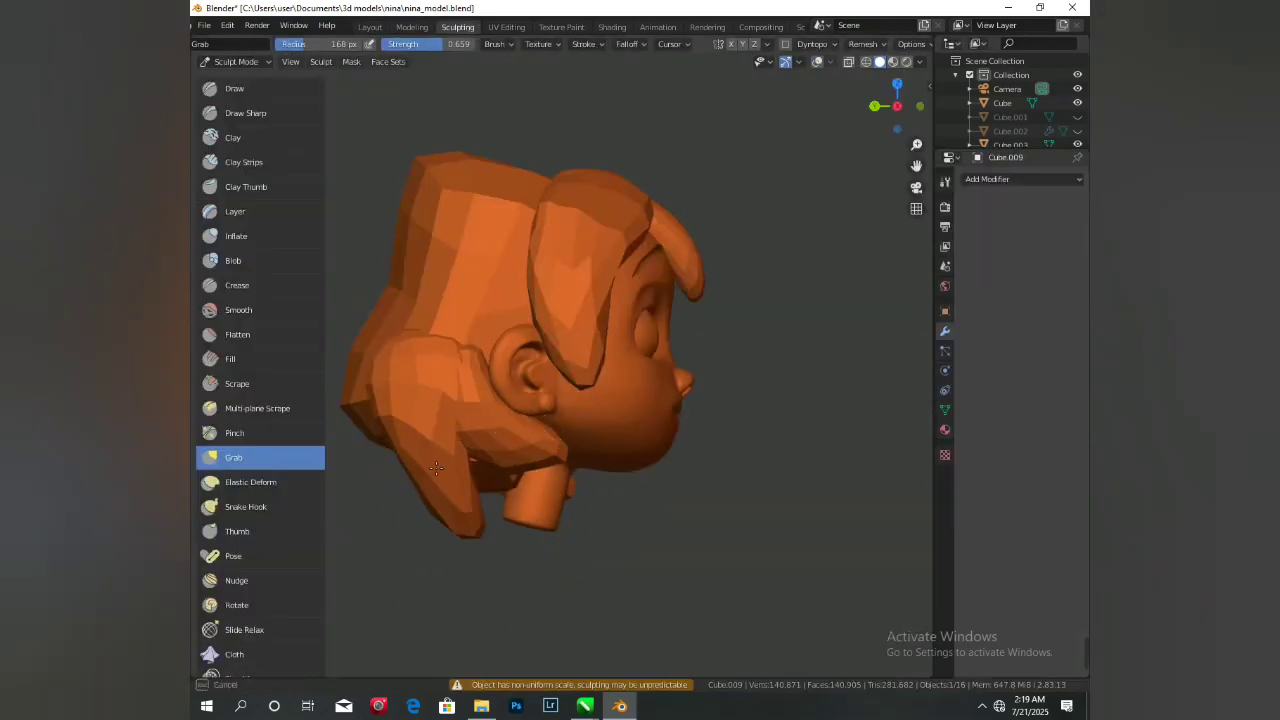
left_click(370, 27)
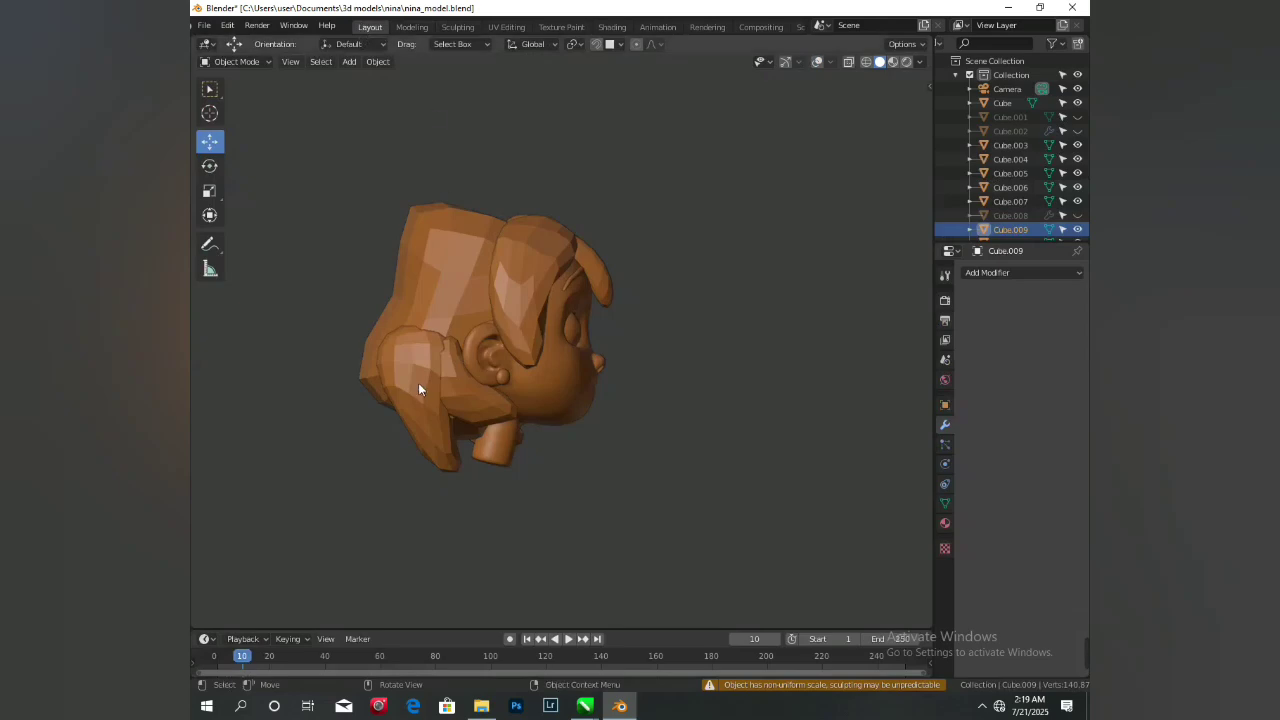
left_click(819, 63)
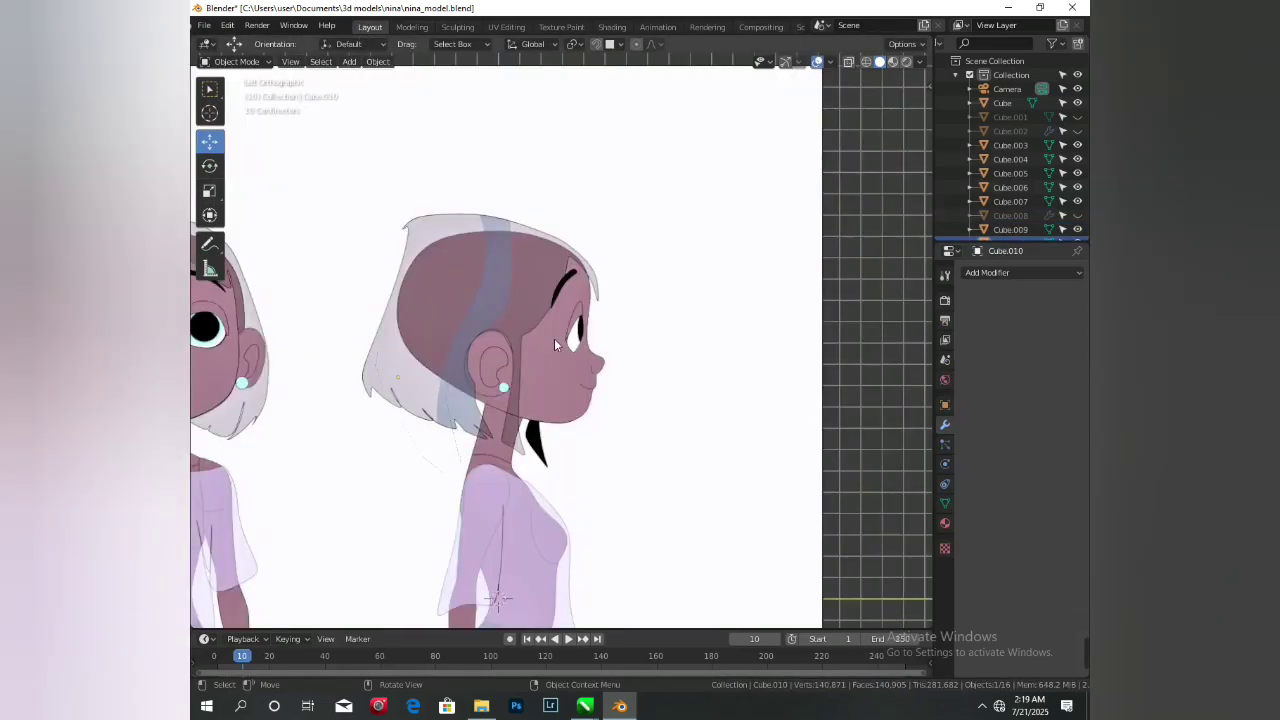
key("alt+z")
middle_click_drag(530, 366, 440, 417)
key("alt+z")
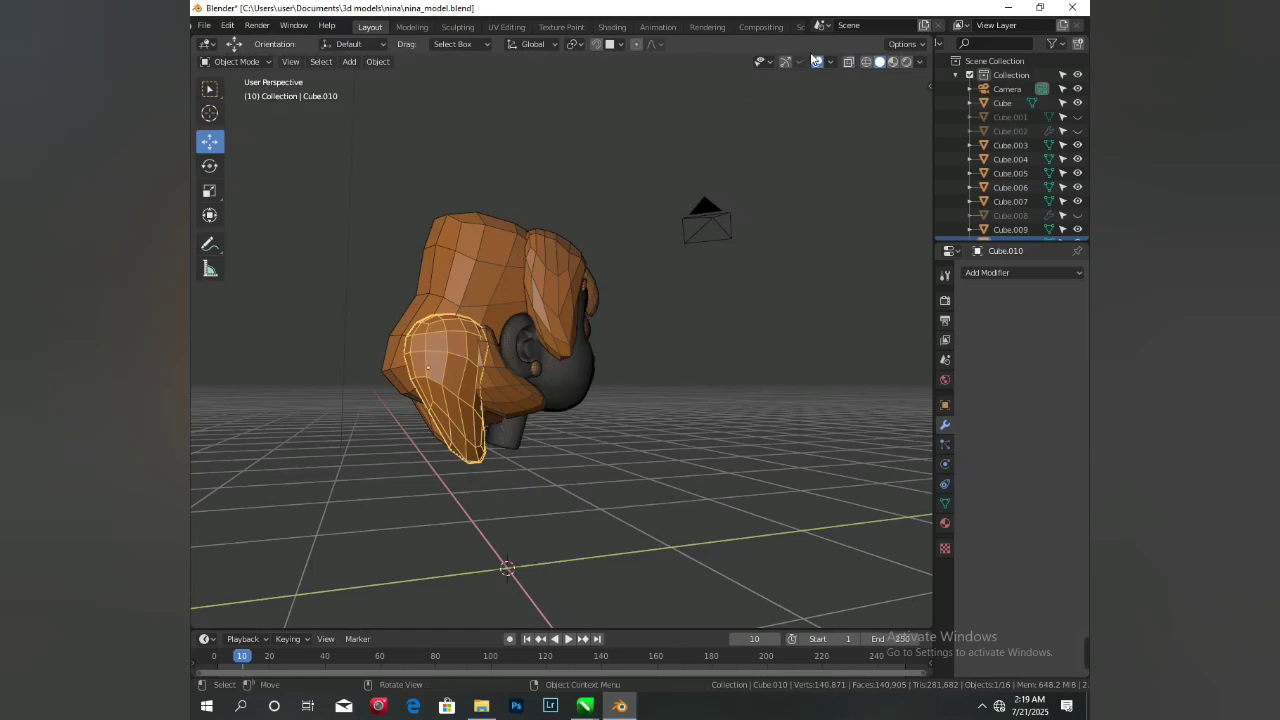
left_click(818, 62)
left_click(457, 27)
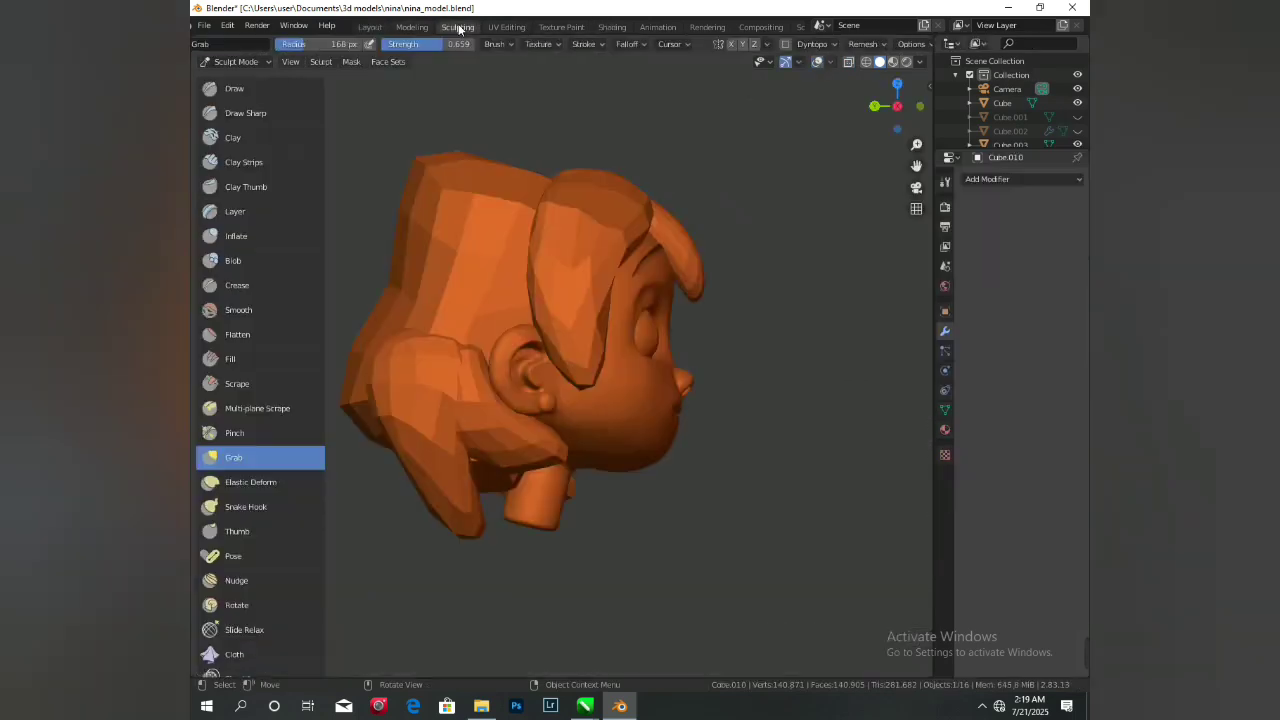
left_click_drag(465, 518, 461, 438)
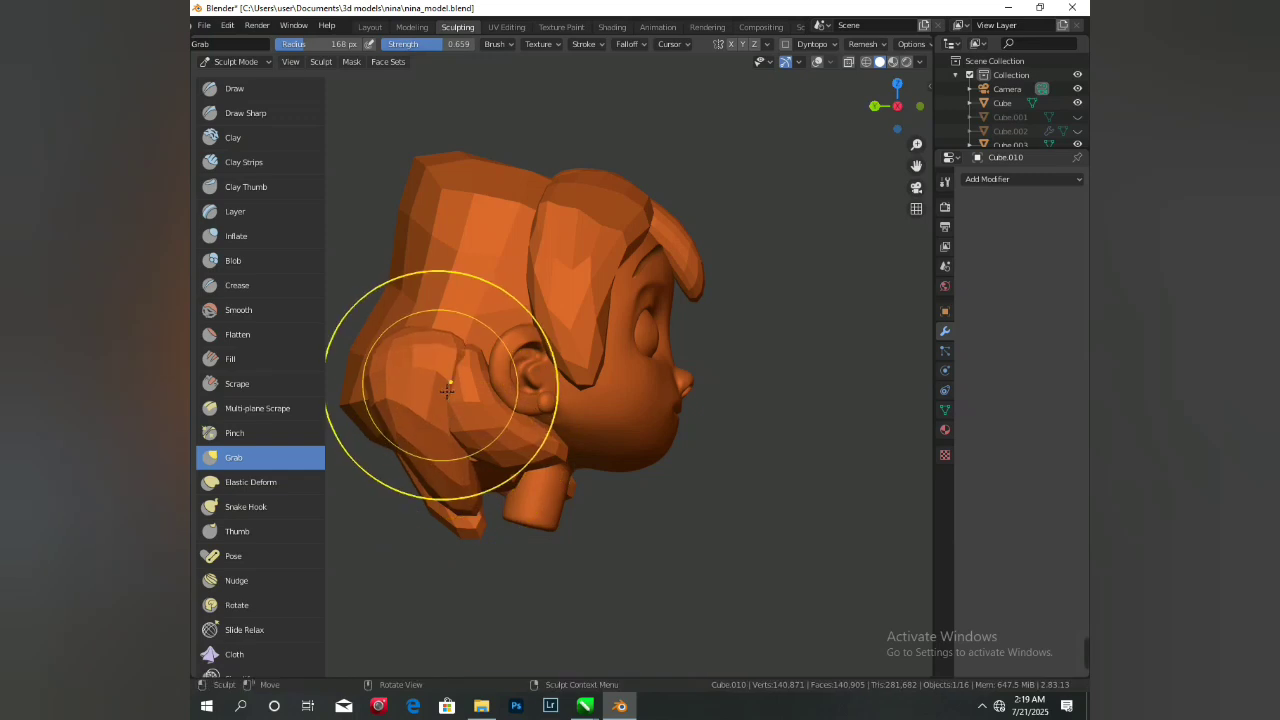
- Adjust the rear lock from behind the head with a short Grab stroke
mouse_move(461, 433)
middle_mouse_down()
mouse_move(525, 410)
mouse_move(550, 445)
mouse_move(591, 457)
mouse_move(588, 471)
middle_mouse_up()
scroll(551, 446, "up", 1)
scroll(570, 430, "down", 5)
scroll(587, 460, "up", 3)
left_click_drag(593, 473, 584, 482)
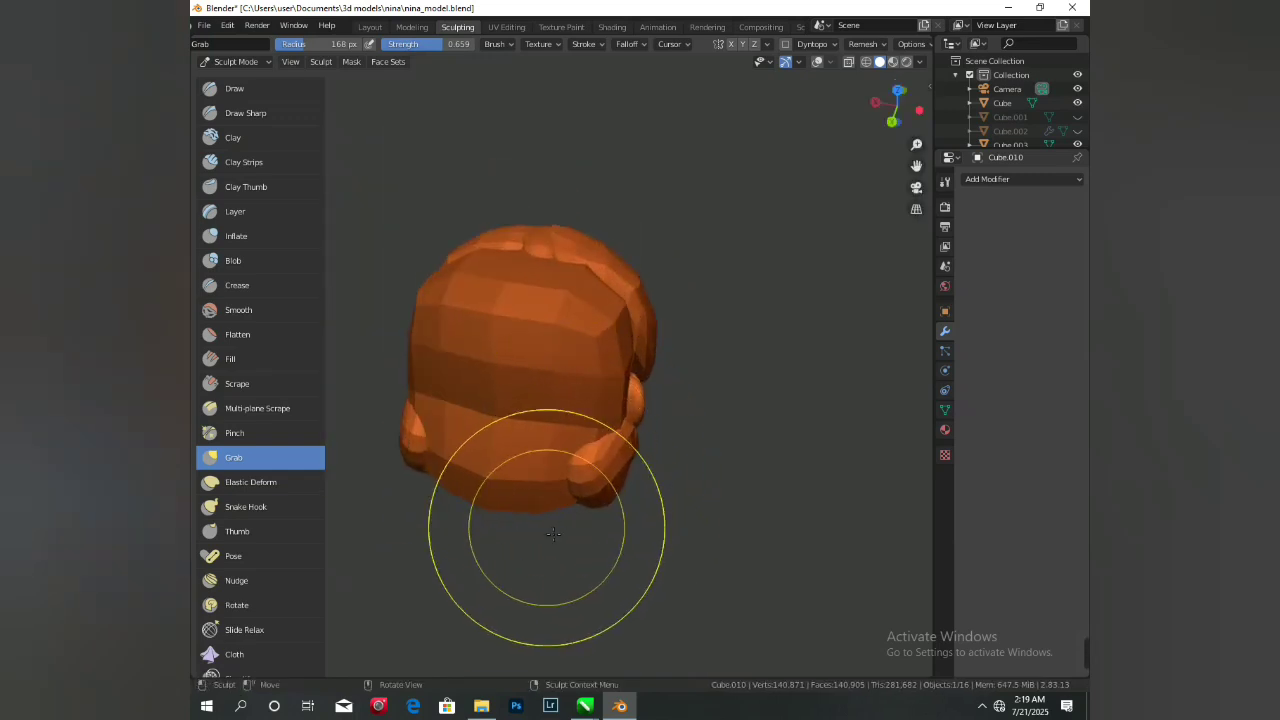
- Select the back hair volume for sculpting and set the Grab radius to 127 px
scroll(550, 522, "down", 2)
mouse_move(570, 505)
middle_mouse_down()
mouse_move(640, 425)
mouse_move(754, 417)
mouse_move(770, 458)
mouse_move(571, 414)
mouse_move(457, 176)
middle_mouse_up()
left_click(370, 27)
middle_click_drag(523, 366, 576, 419)
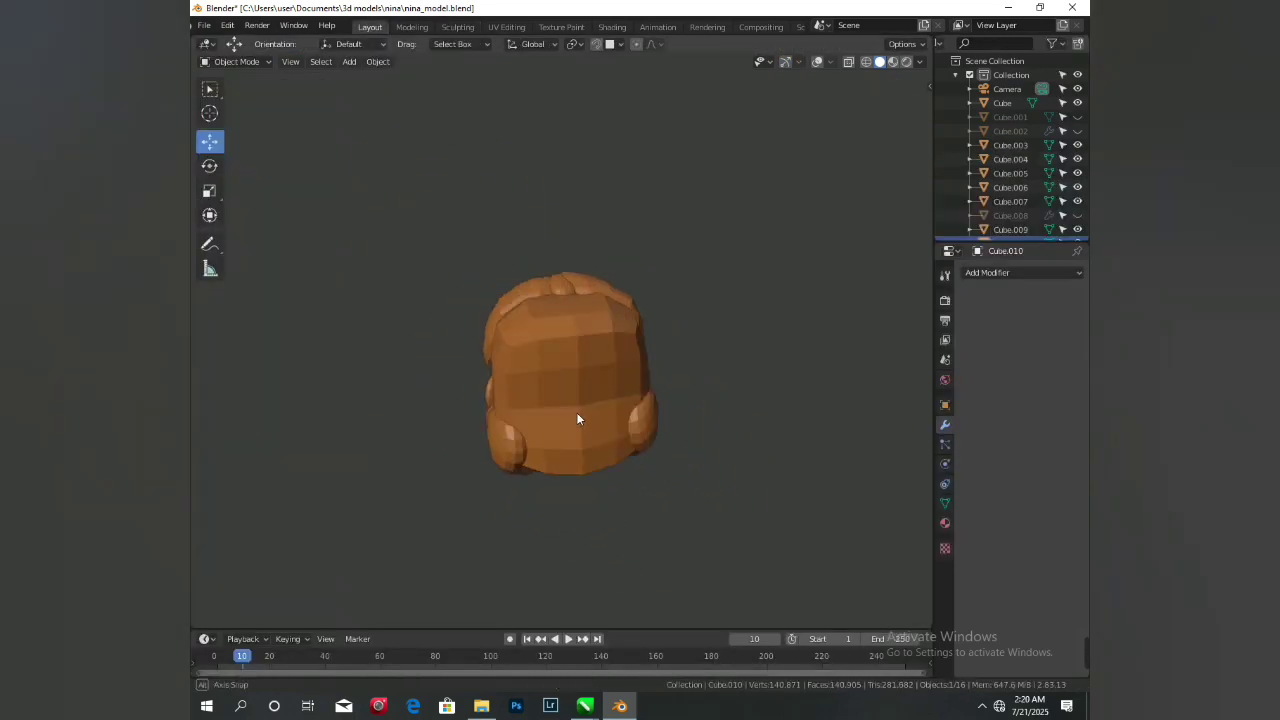
left_click(457, 27)
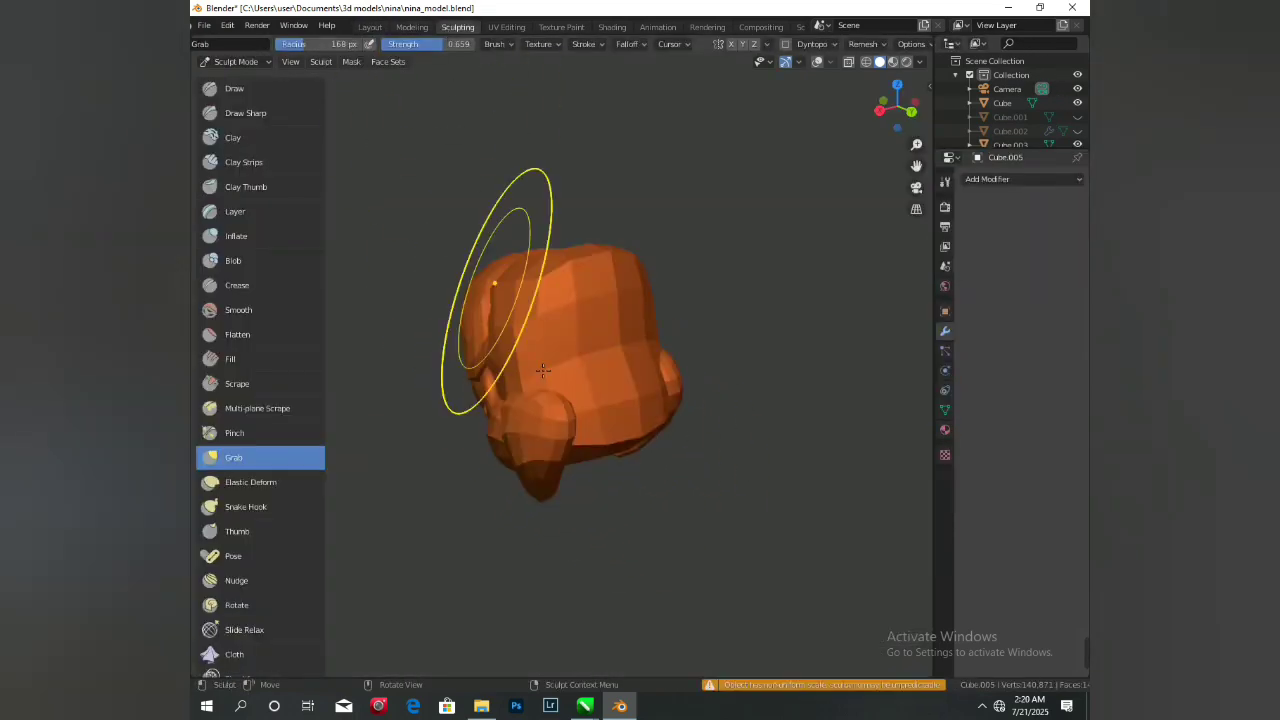
mouse_move(500, 257)
middle_mouse_down()
mouse_move(600, 428)
mouse_move(531, 502)
mouse_move(547, 405)
middle_mouse_up()
scroll(560, 390, "up", 2)
mouse_move(637, 335)
middle_mouse_down()
mouse_move(702, 455)
mouse_move(683, 481)
middle_mouse_up()
key("f")
left_click(674, 484)
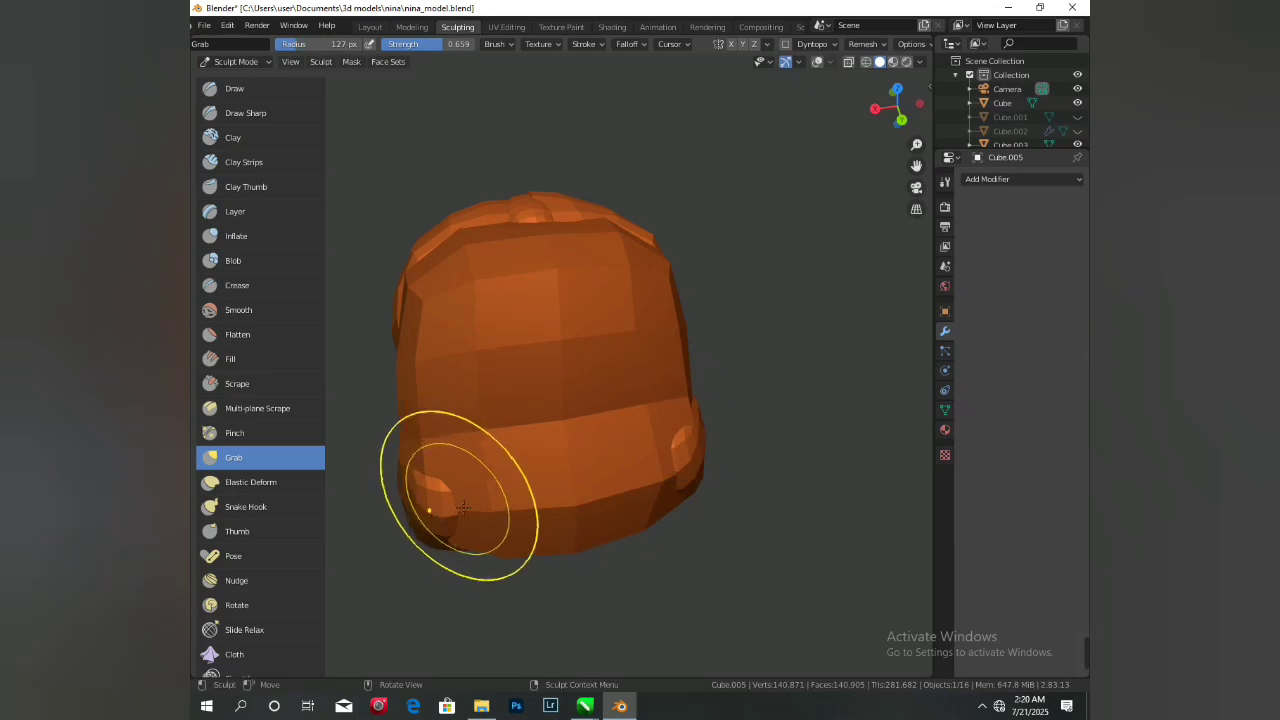
- Show the overlays and compare the hair silhouette with the side reference image
middle_click_drag(458, 501, 661, 377)
middle_click_drag(800, 382, 669, 386)
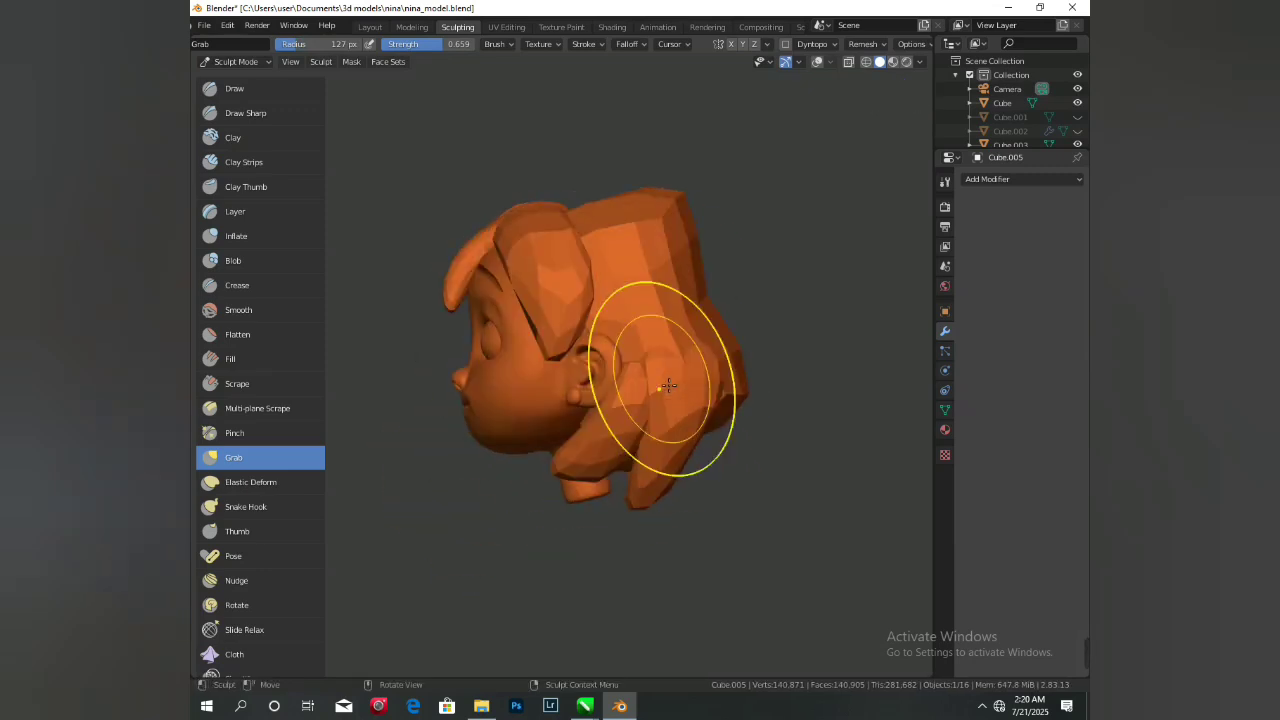
left_click(817, 62)
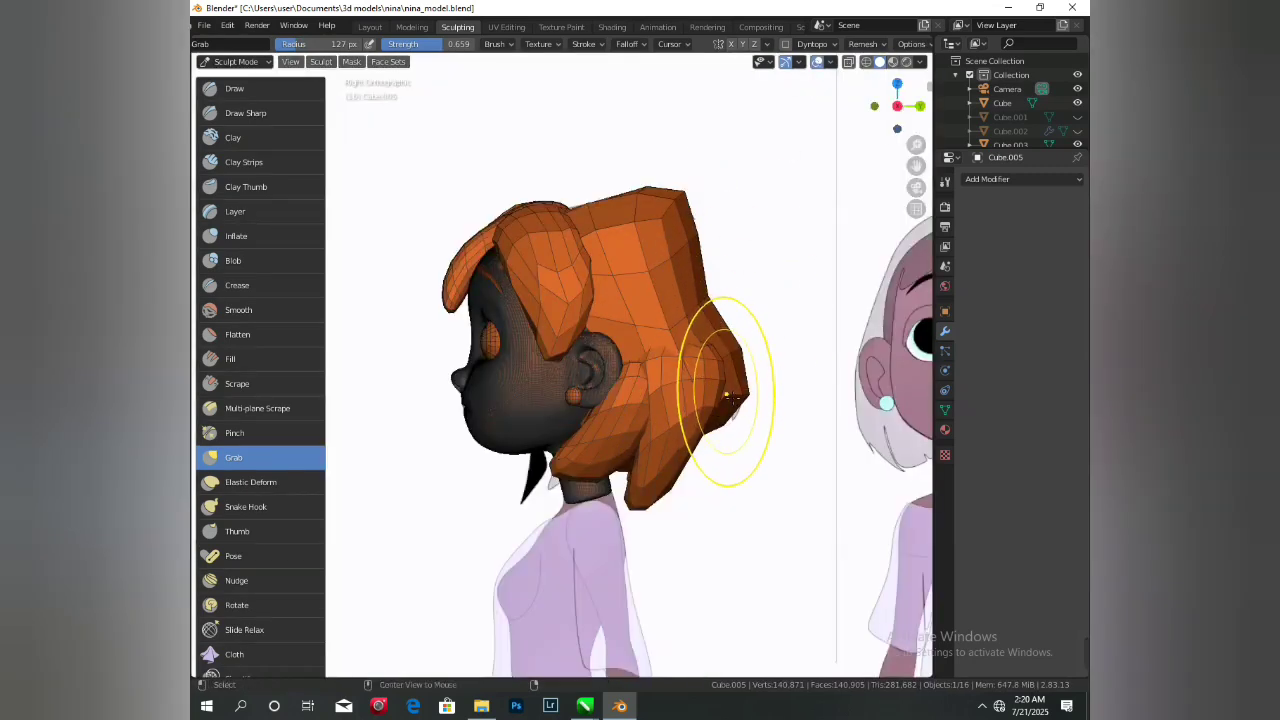
key("alt+z")
key("alt+z")
scroll(742, 400, "down", 1)
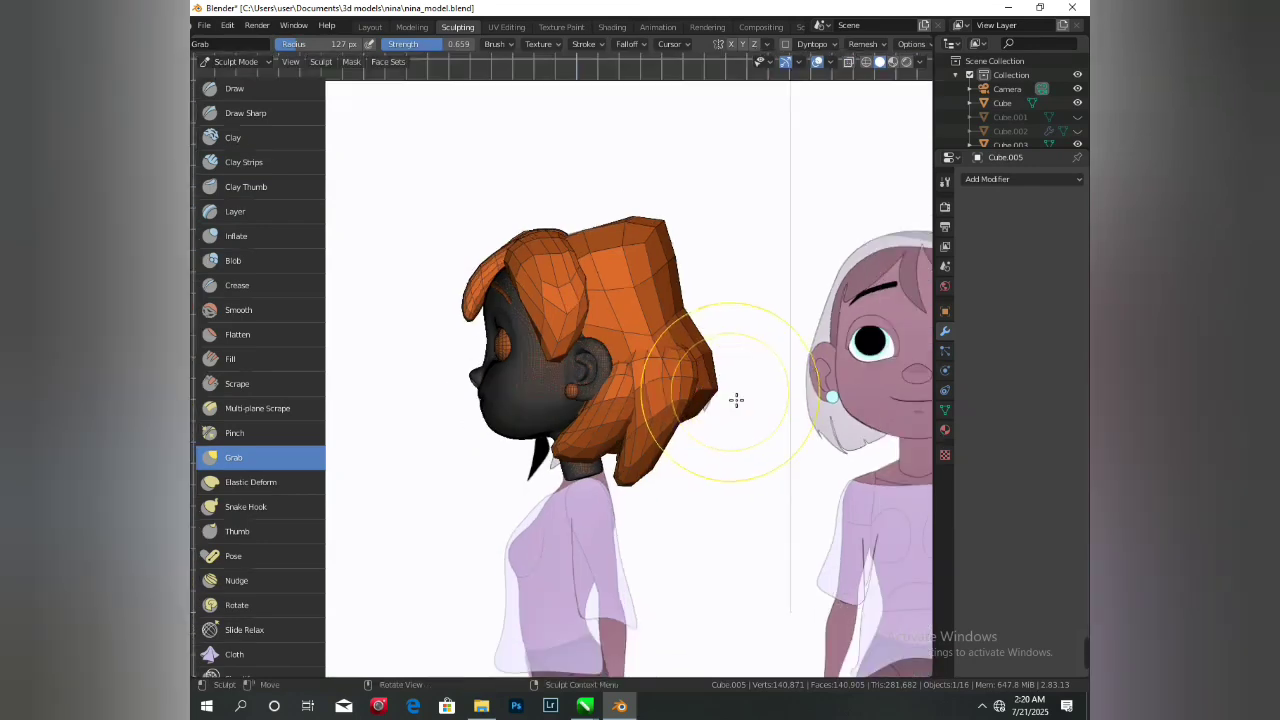
middle_click_drag(666, 386, 761, 397)
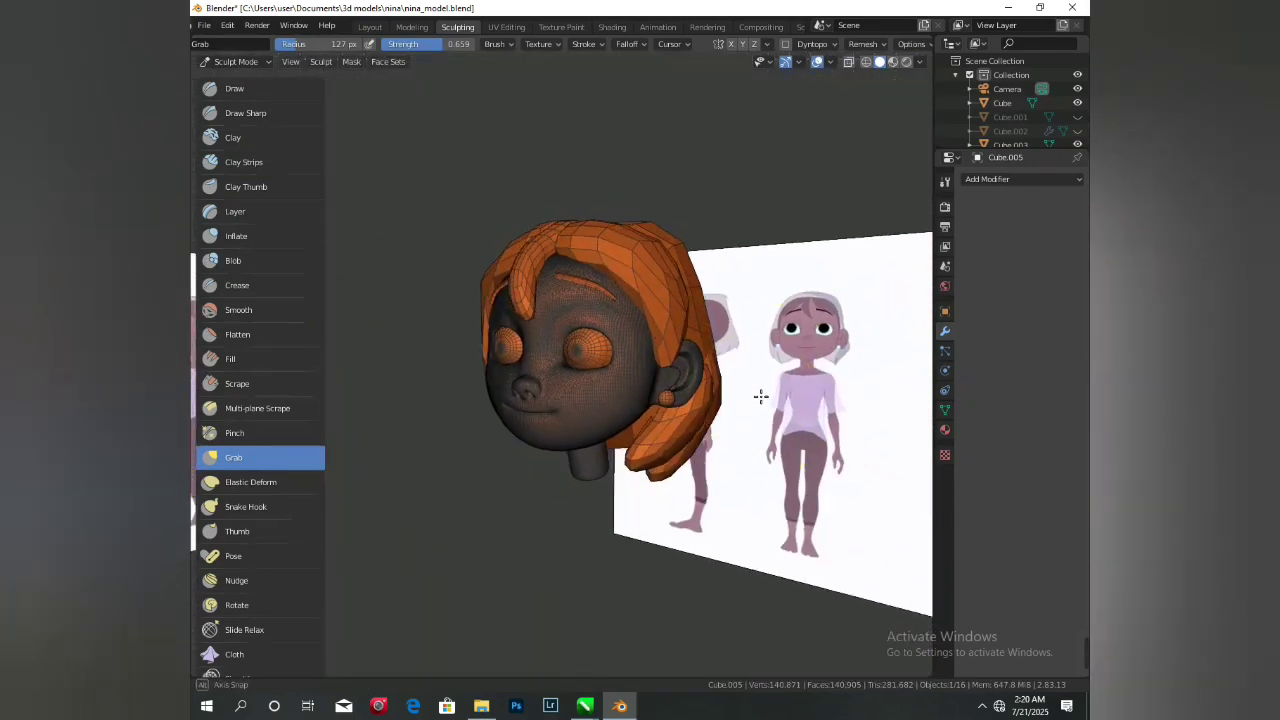
- Select the side locks, the back hair volume and the front locks, and join them into one hair object
left_click(370, 27)
mouse_move(558, 167)
middle_mouse_down()
mouse_move(553, 389)
mouse_move(560, 380)
mouse_move(565, 408)
mouse_move(482, 412)
mouse_move(484, 393)
mouse_move(548, 368)
middle_mouse_up()
left_click(817, 62)
left_click(561, 408, "shift")
left_click(524, 411, "shift")
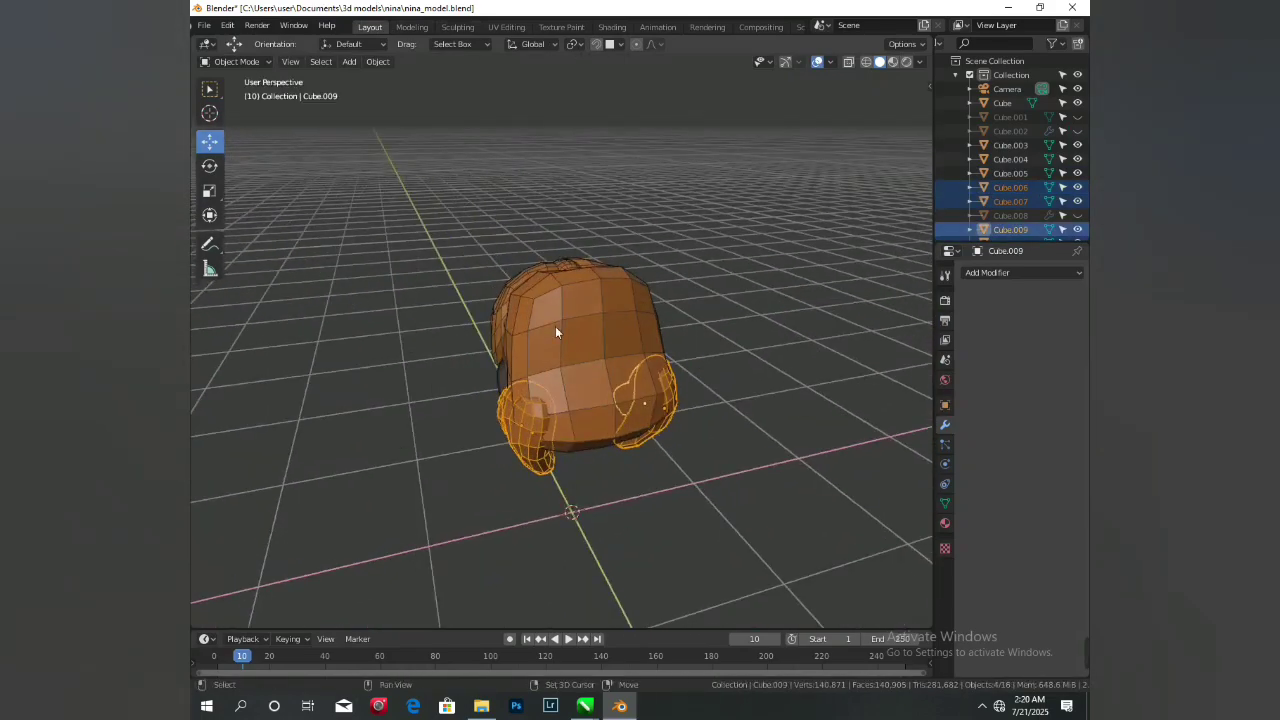
left_click(555, 326, "shift")
middle_click_drag(420, 338, 568, 302)
scroll(637, 280, "up", 2)
left_click(637, 284, "shift")
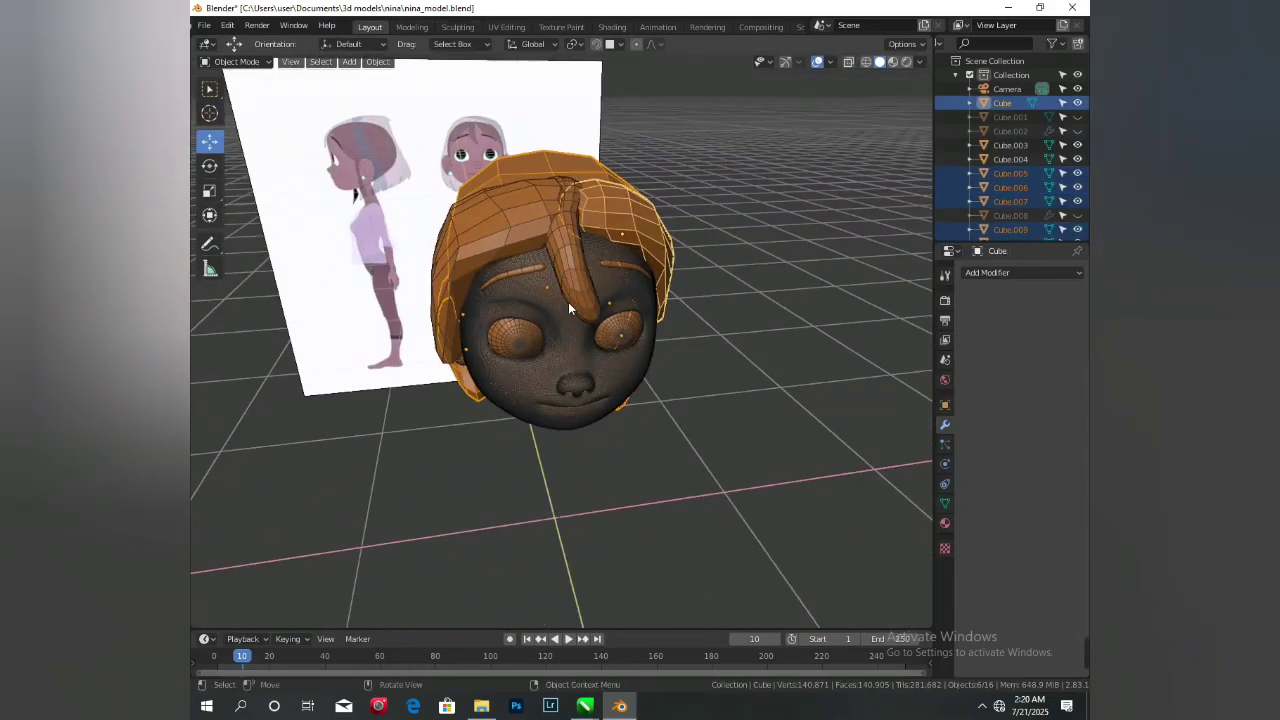
left_click(524, 242, "shift")
left_click(455, 280, "shift")
middle_click_drag(372, 305, 516, 270)
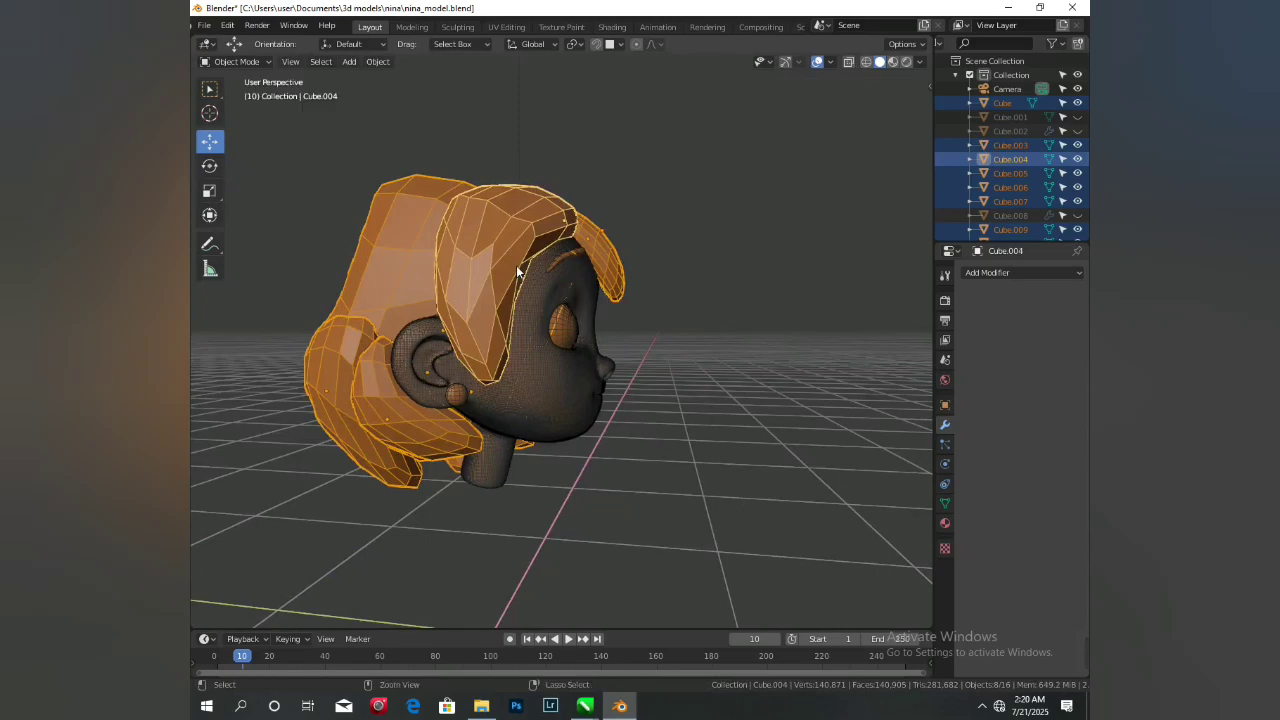
key("ctrl+j")
- Apply smooth shading to the joined hair object
key("KP_1")
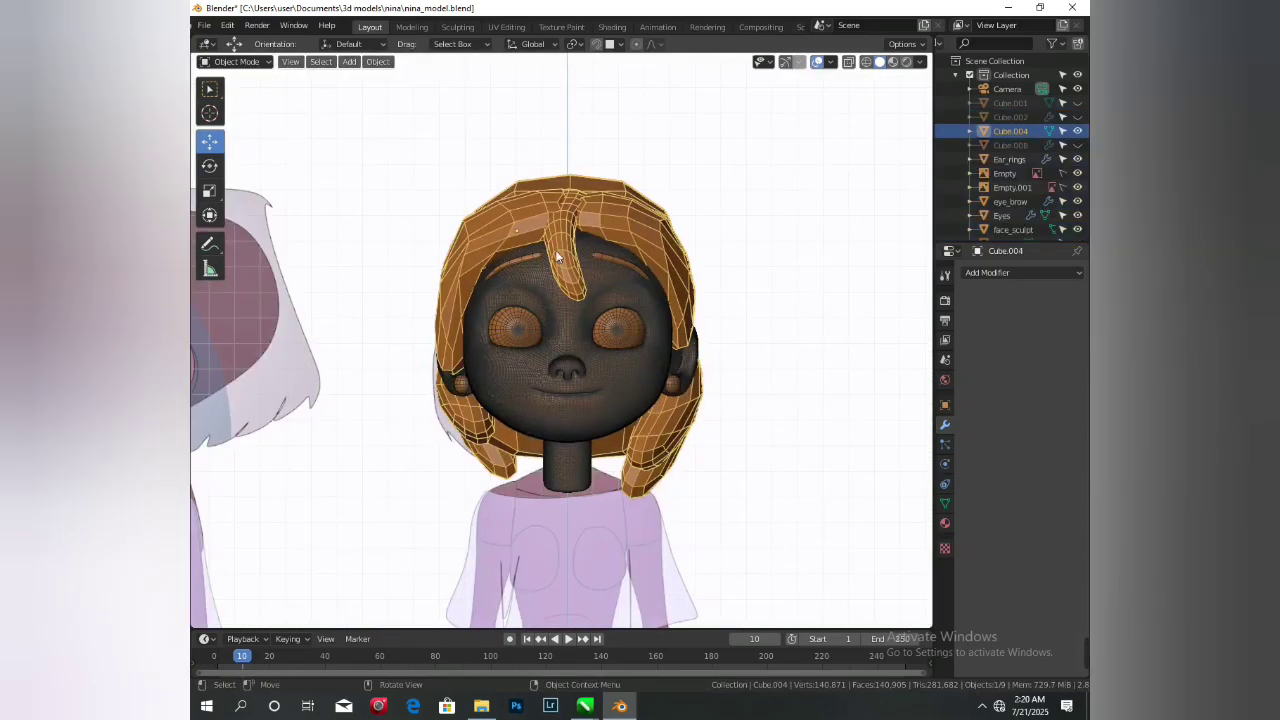
right_click(569, 222)
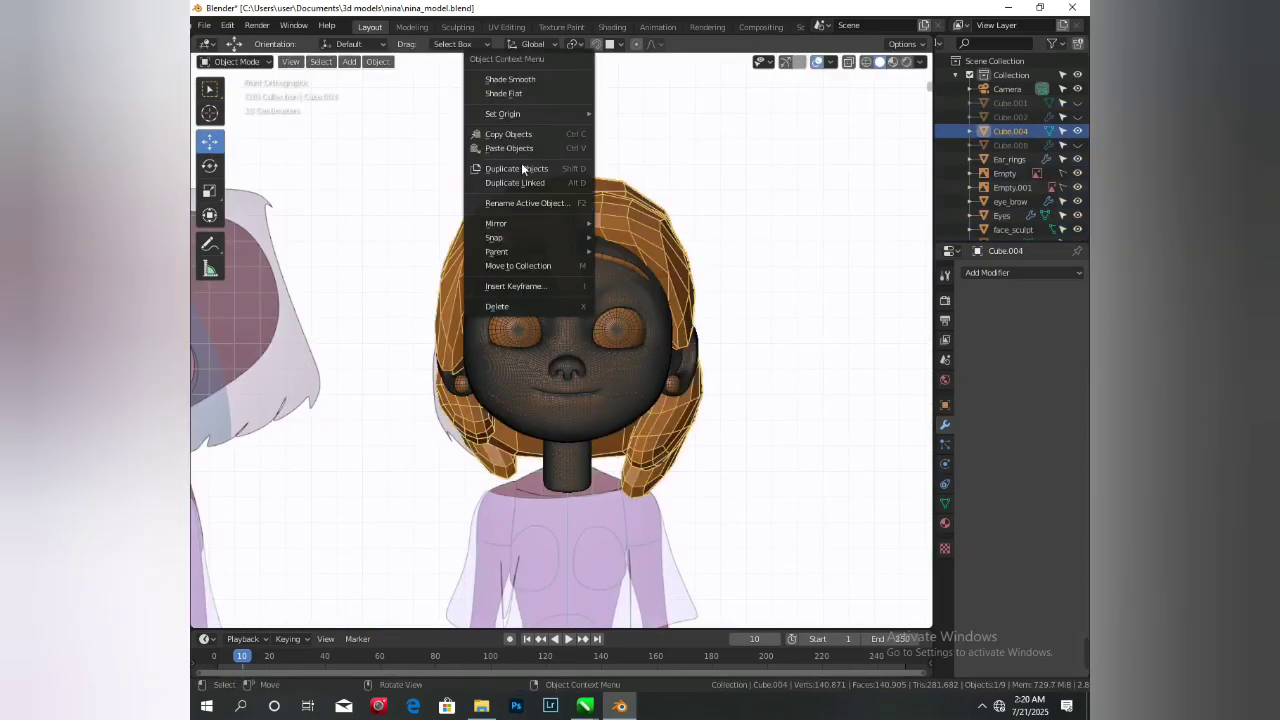
left_click(530, 78)
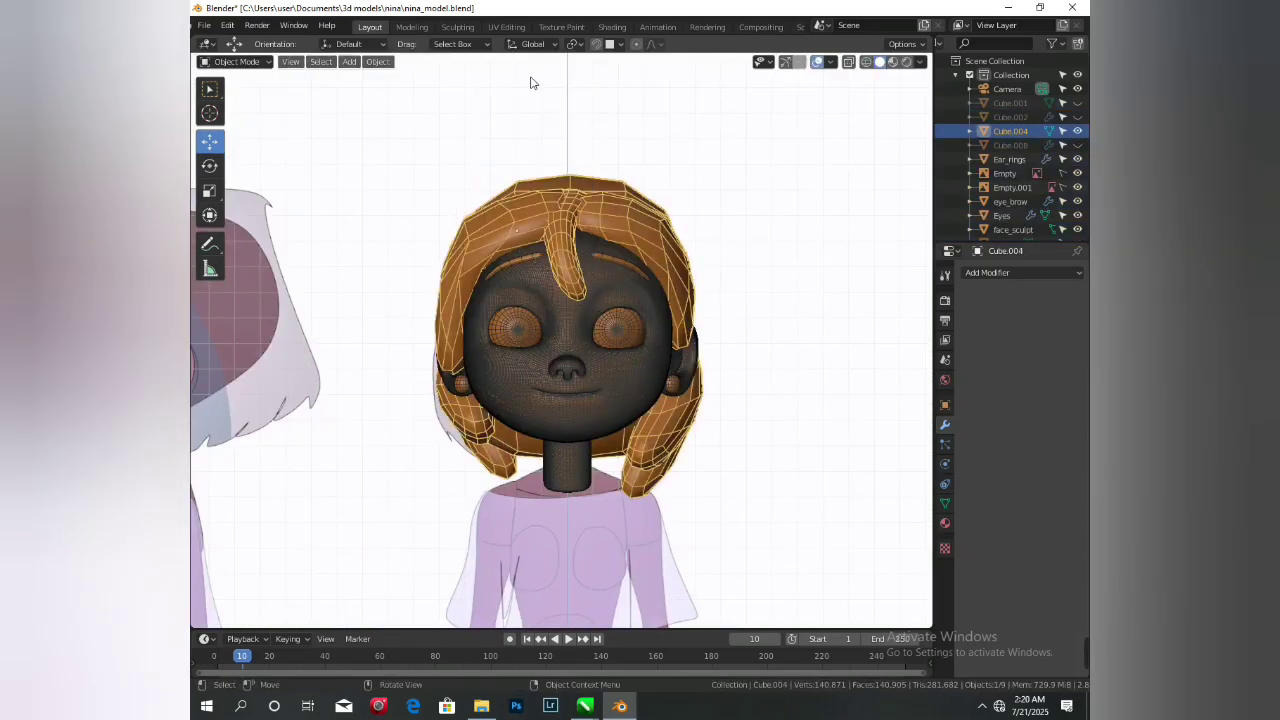
left_click(776, 159)
scroll(605, 213, "up", 4)
scroll(604, 213, "down", 3)
- Add a Catmull-Clark Subdivision Surface modifier with level 2 to the joined hair
left_click(565, 211)
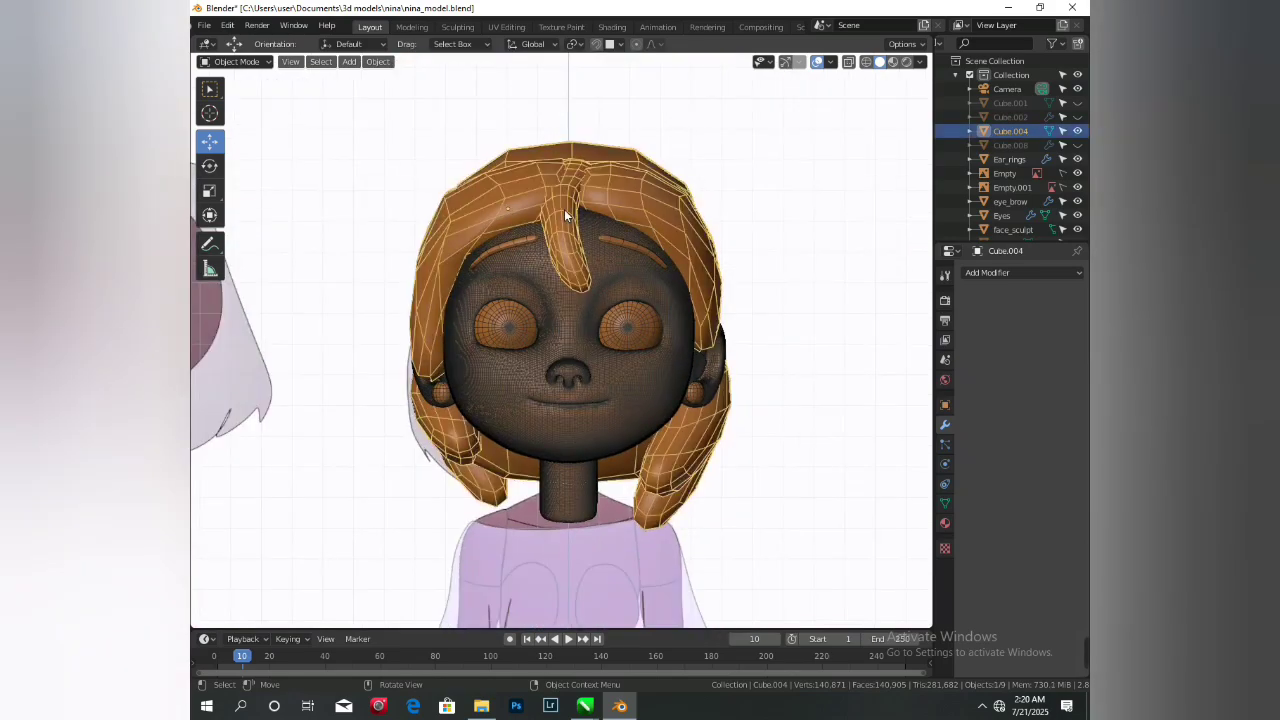
key("ctrl+2")
left_click(738, 223)
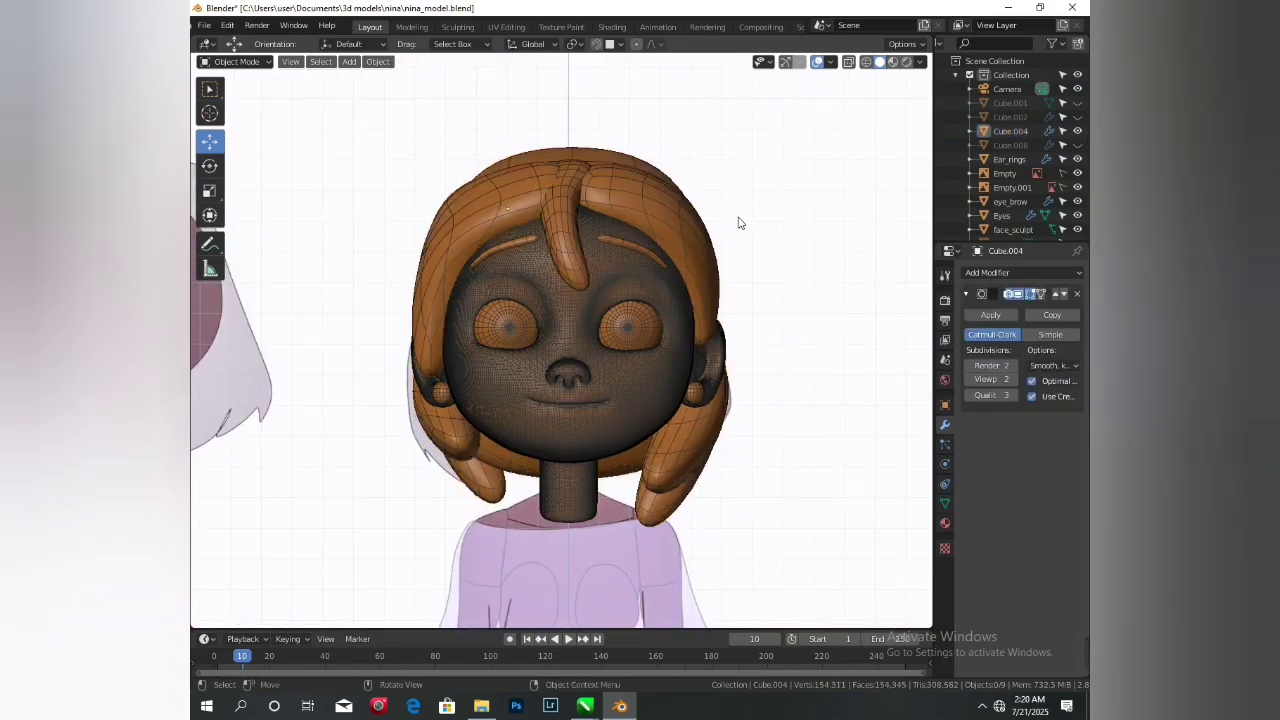
- Hide the overlays and examine the smoothed hair from the sides and front
middle_click_drag(710, 227, 454, 249)
scroll(454, 249, "up", 4)
scroll(454, 251, "down", 5)
middle_click_drag(634, 273, 608, 271)
scroll(620, 268, "up", 1)
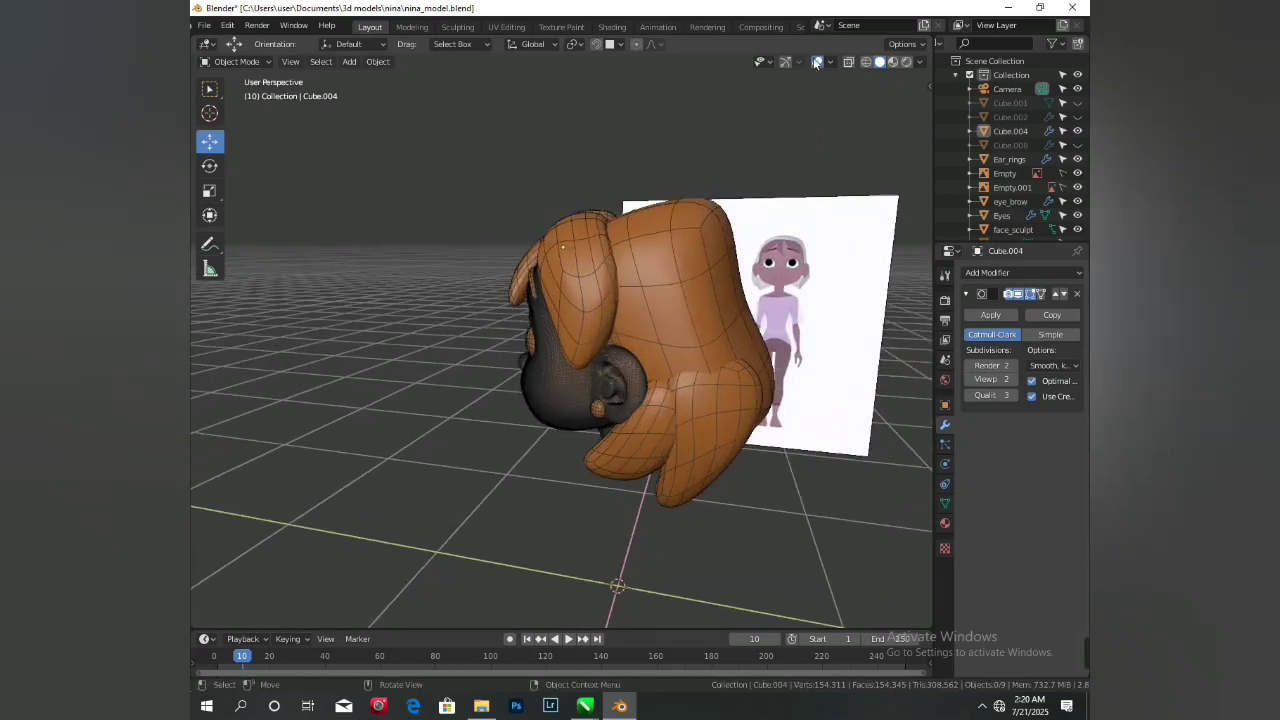
left_click(816, 62)
middle_click_drag(511, 295, 615, 283)
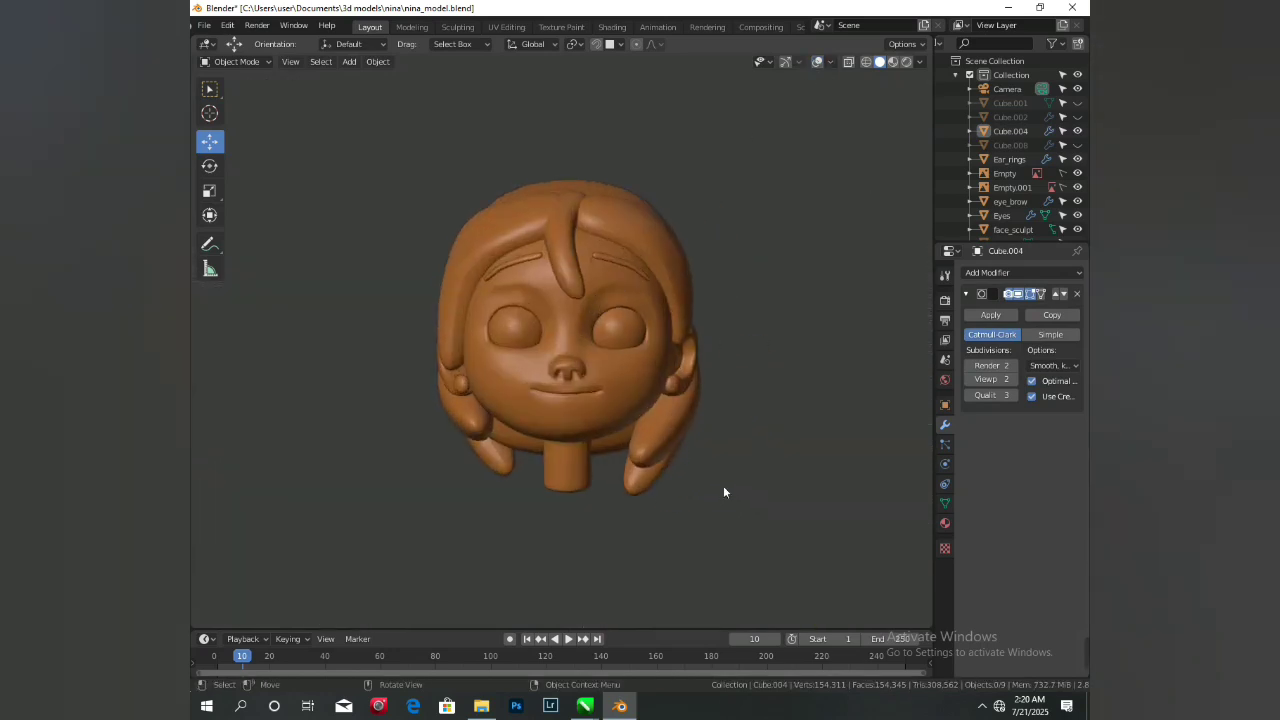